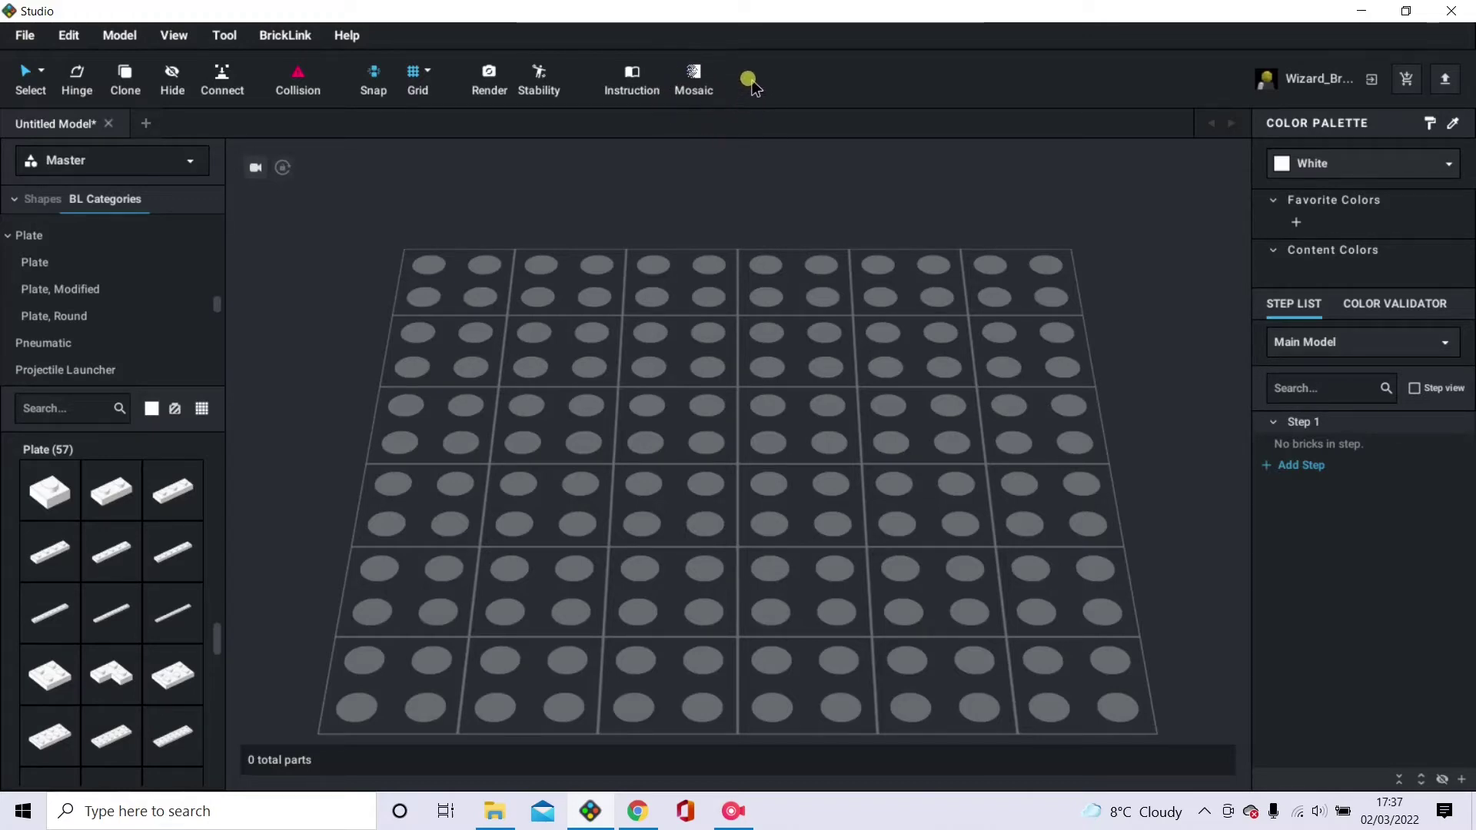
# Load the LEGO_logo.svg sample into the mosaic tool using the entire image, not a crop.
pyautogui.click(696, 77)
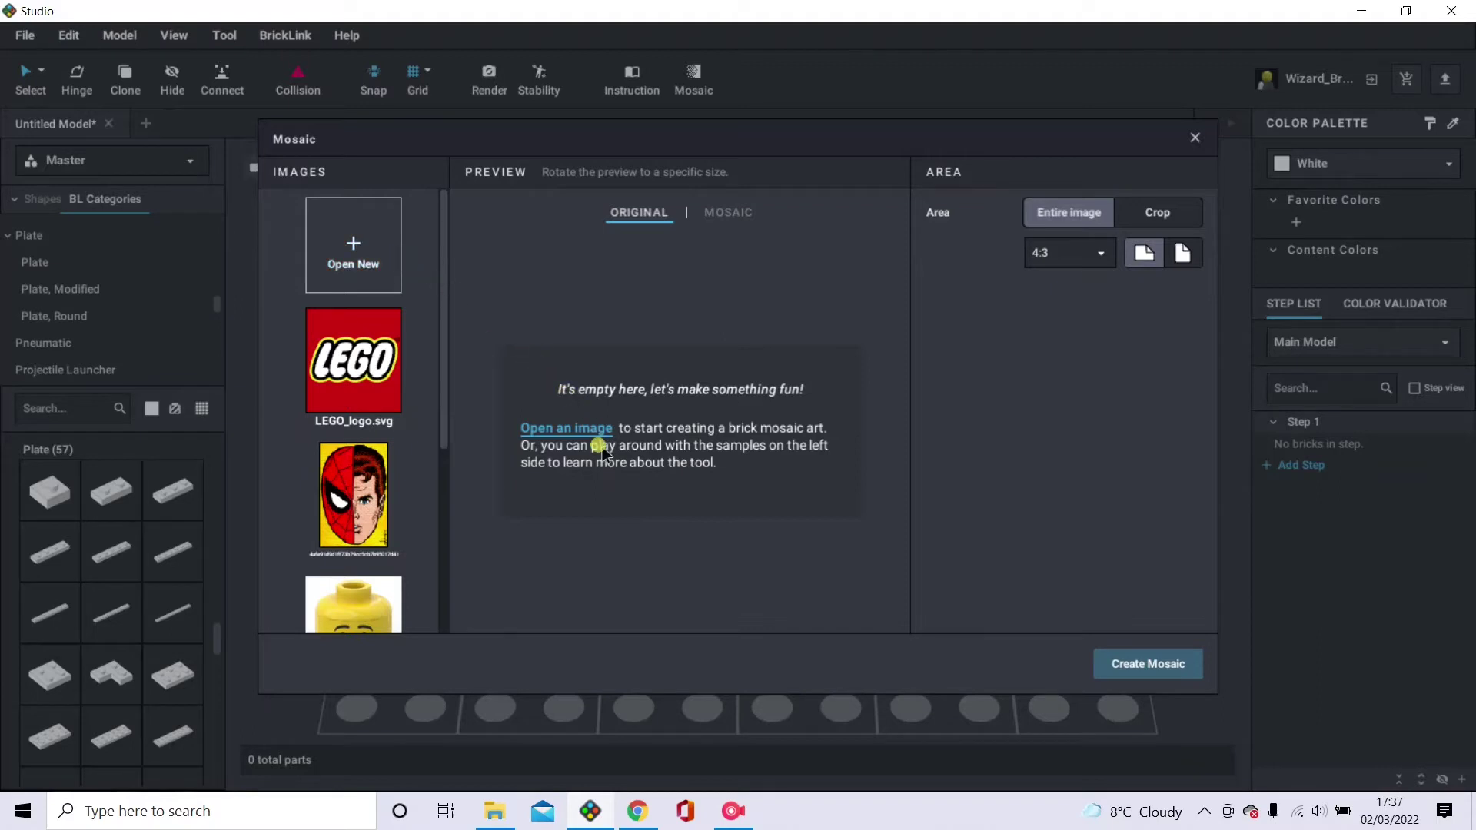
pyautogui.click(390, 373)
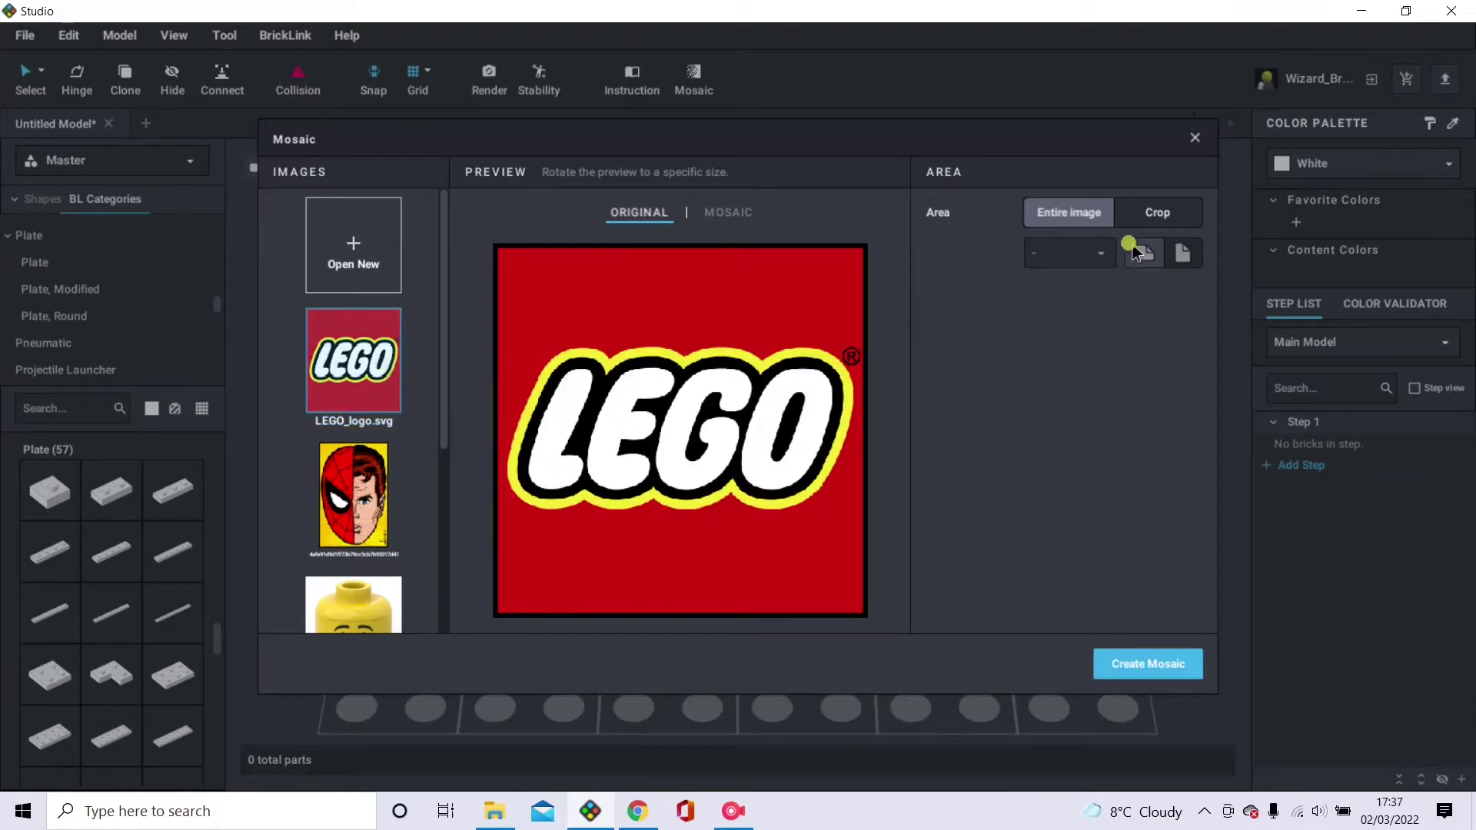
pyautogui.click(1124, 215)
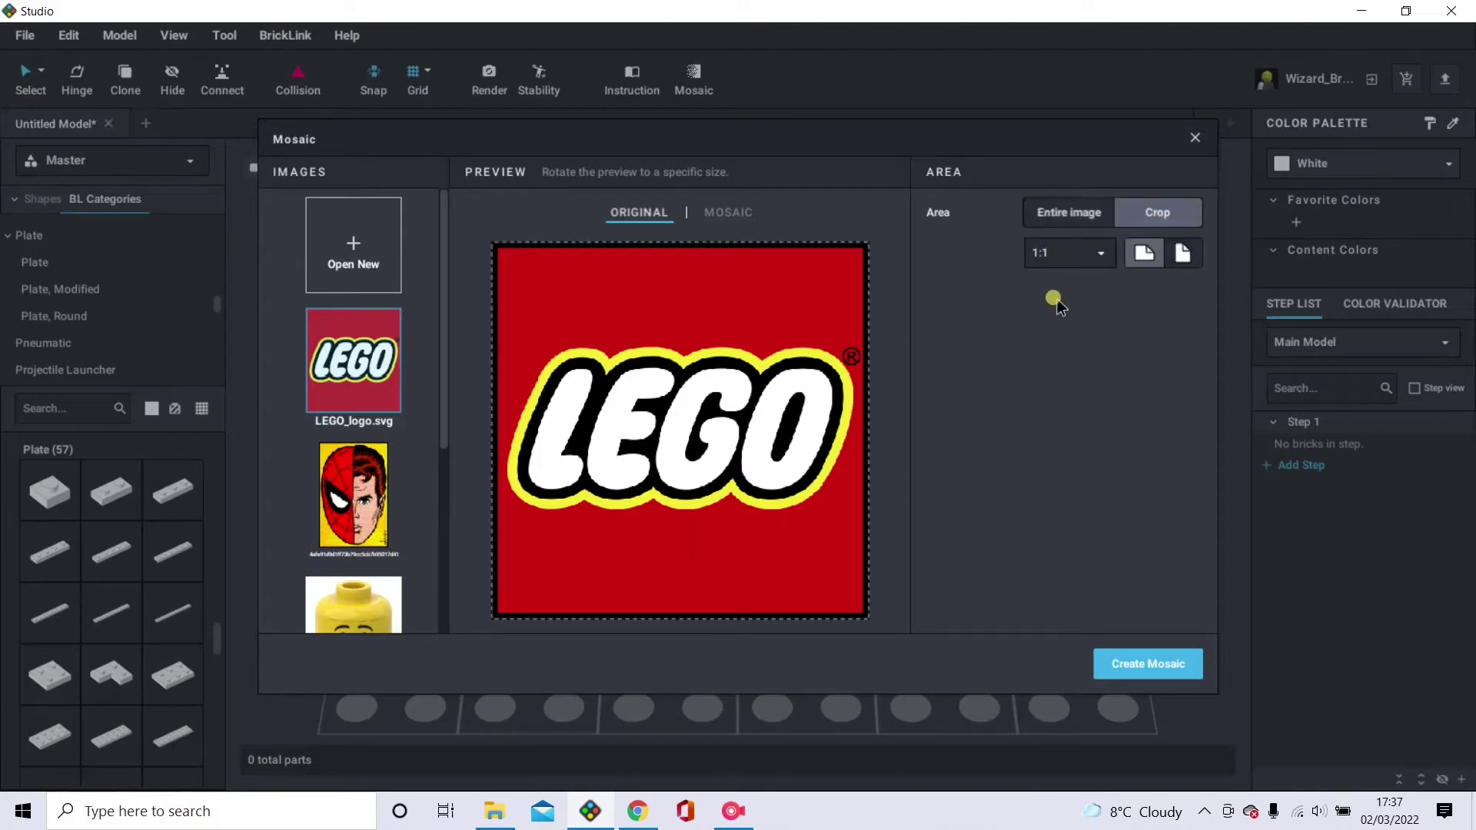
pyautogui.click(1074, 215)
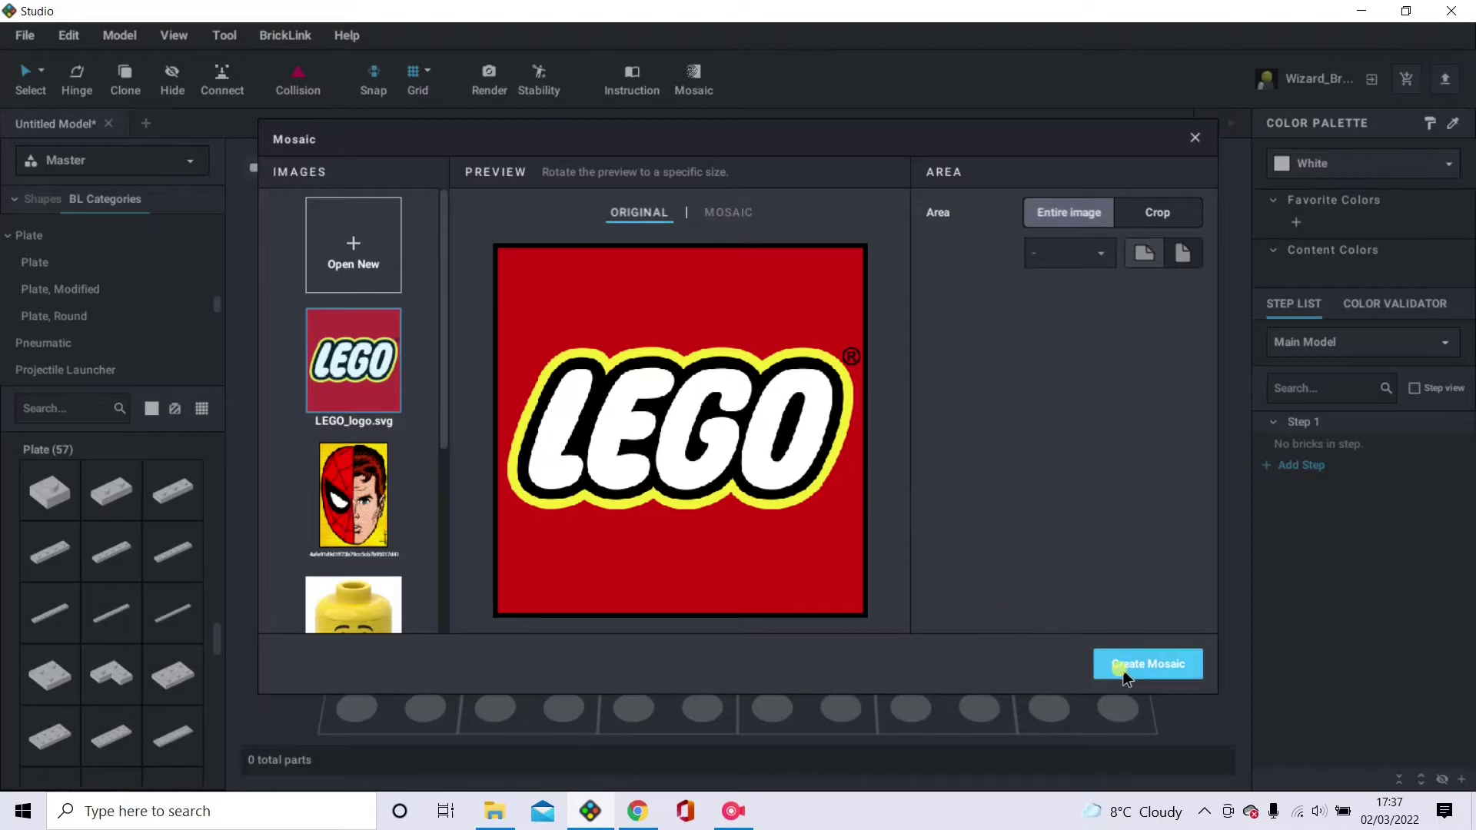
pyautogui.click(733, 213)
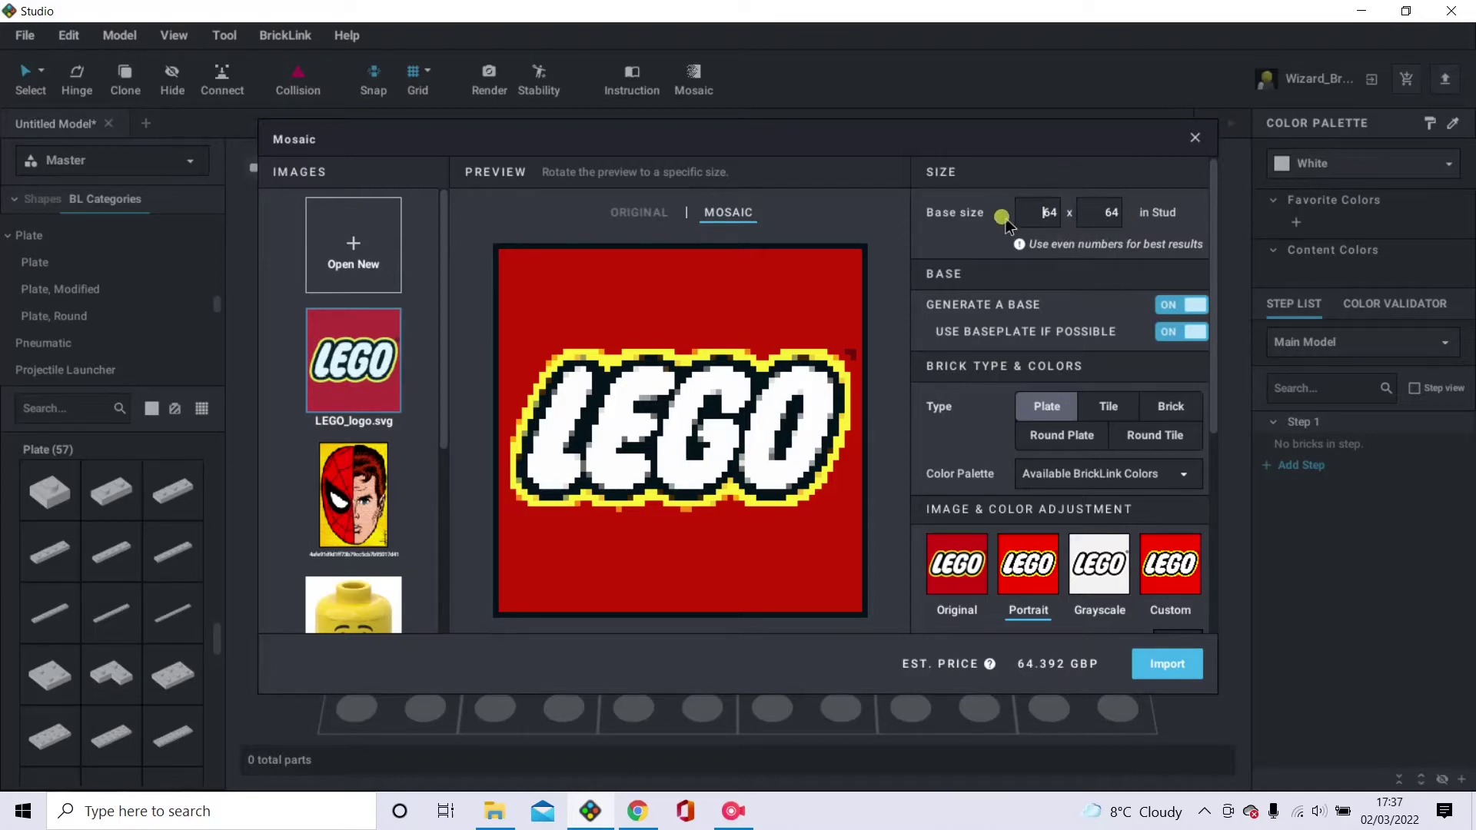
pyautogui.doubleClick(1047, 213)
pyautogui.write('100')
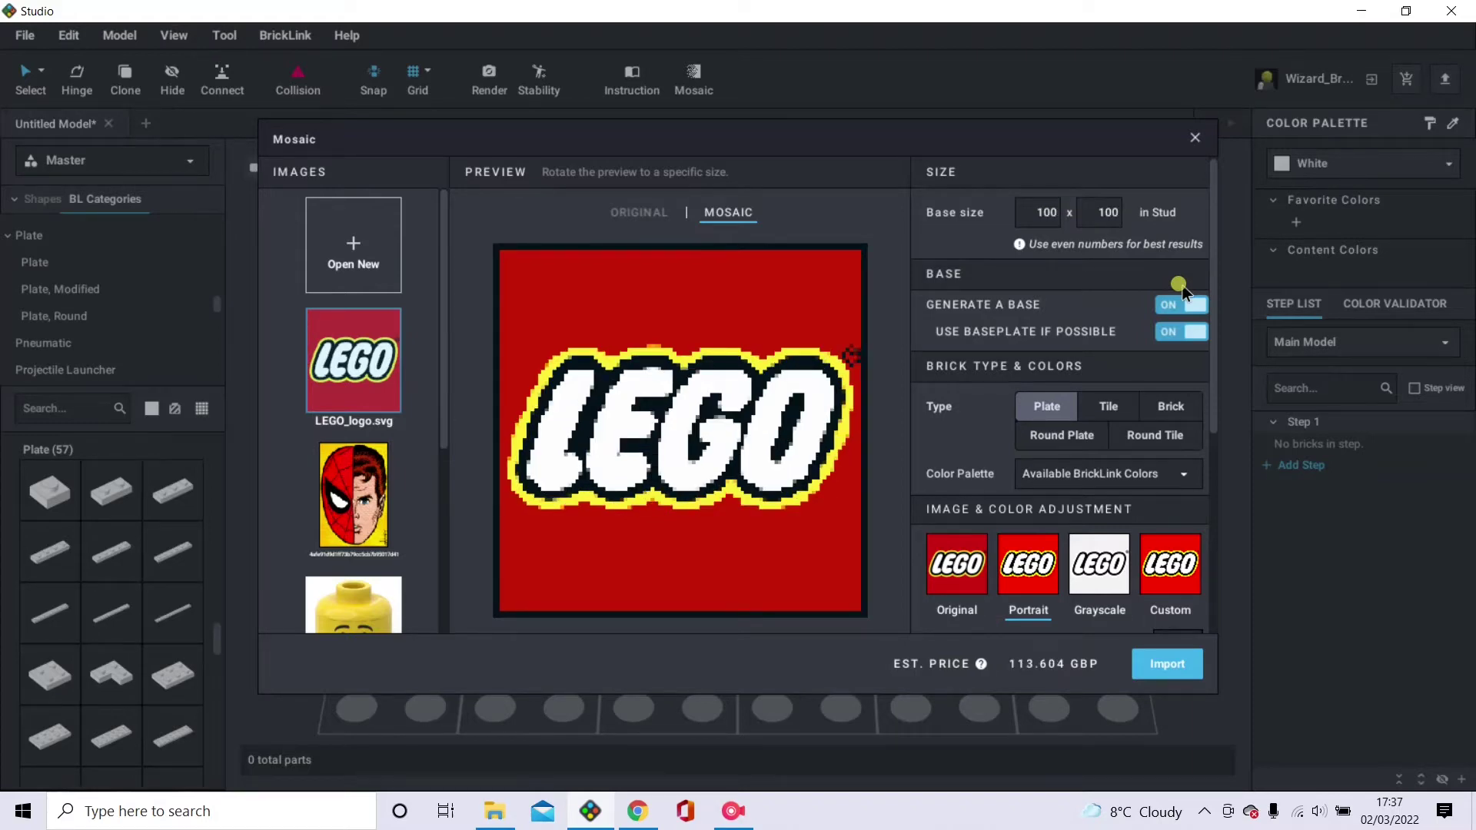
pyautogui.click(1047, 212)
pyautogui.doubleClick(1059, 221)
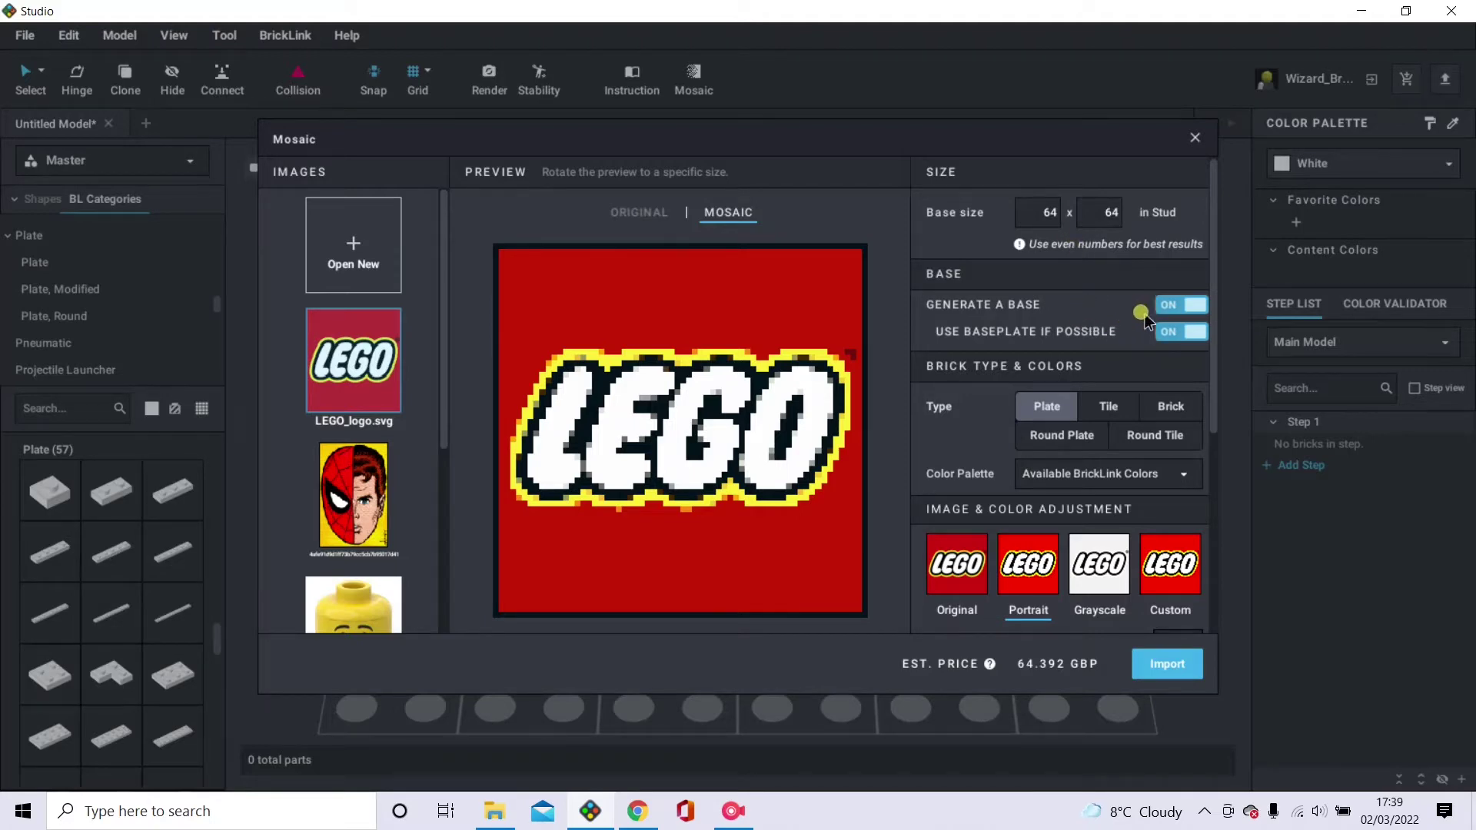
# Turn off Generate a Base, preview Tile, Brick, Round Plate and Round Tile, then settle on Plate.
pyautogui.click(1169, 305)
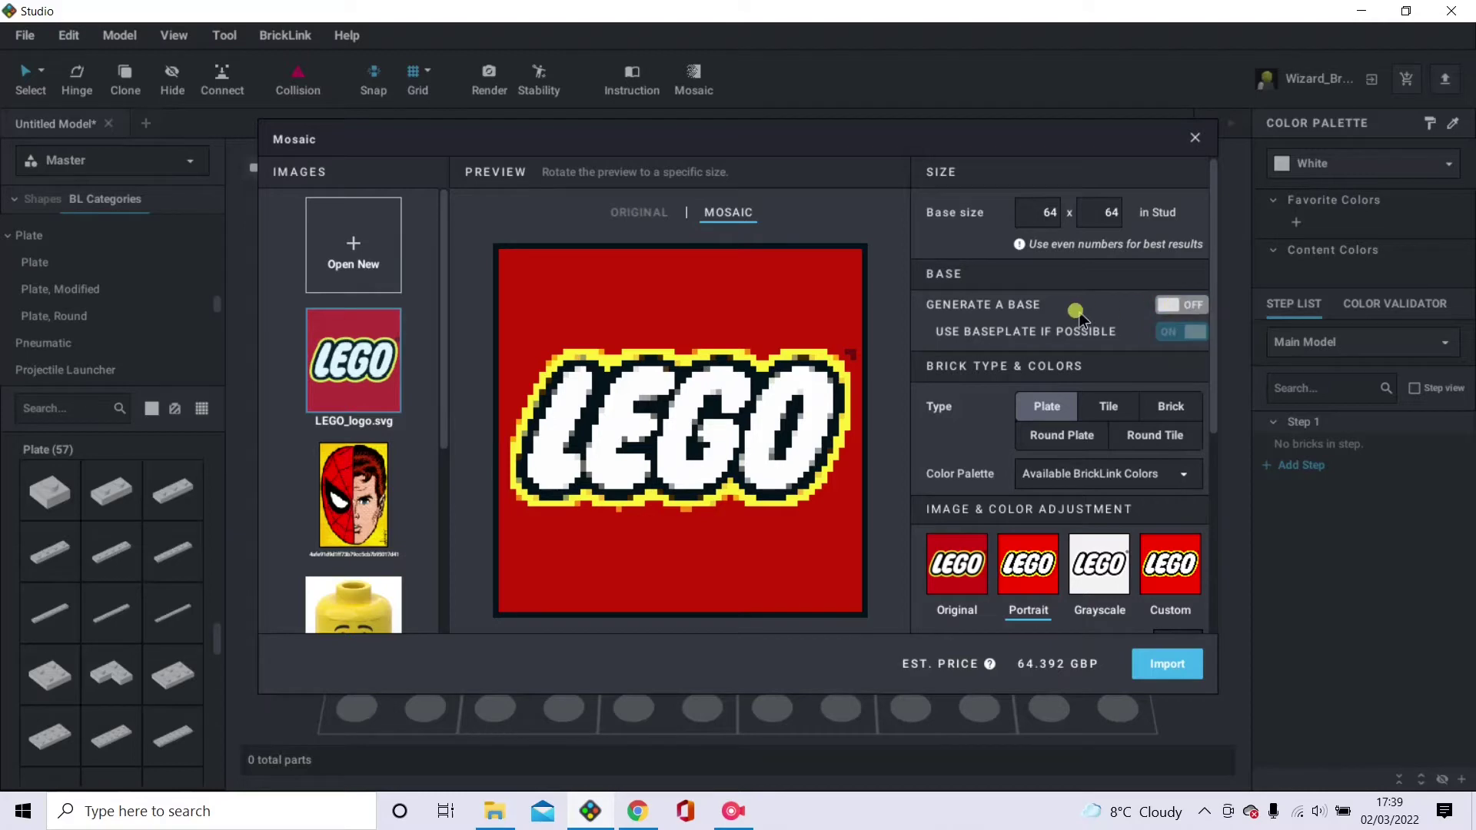
pyautogui.click(1065, 419)
pyautogui.click(1108, 411)
pyautogui.click(1156, 411)
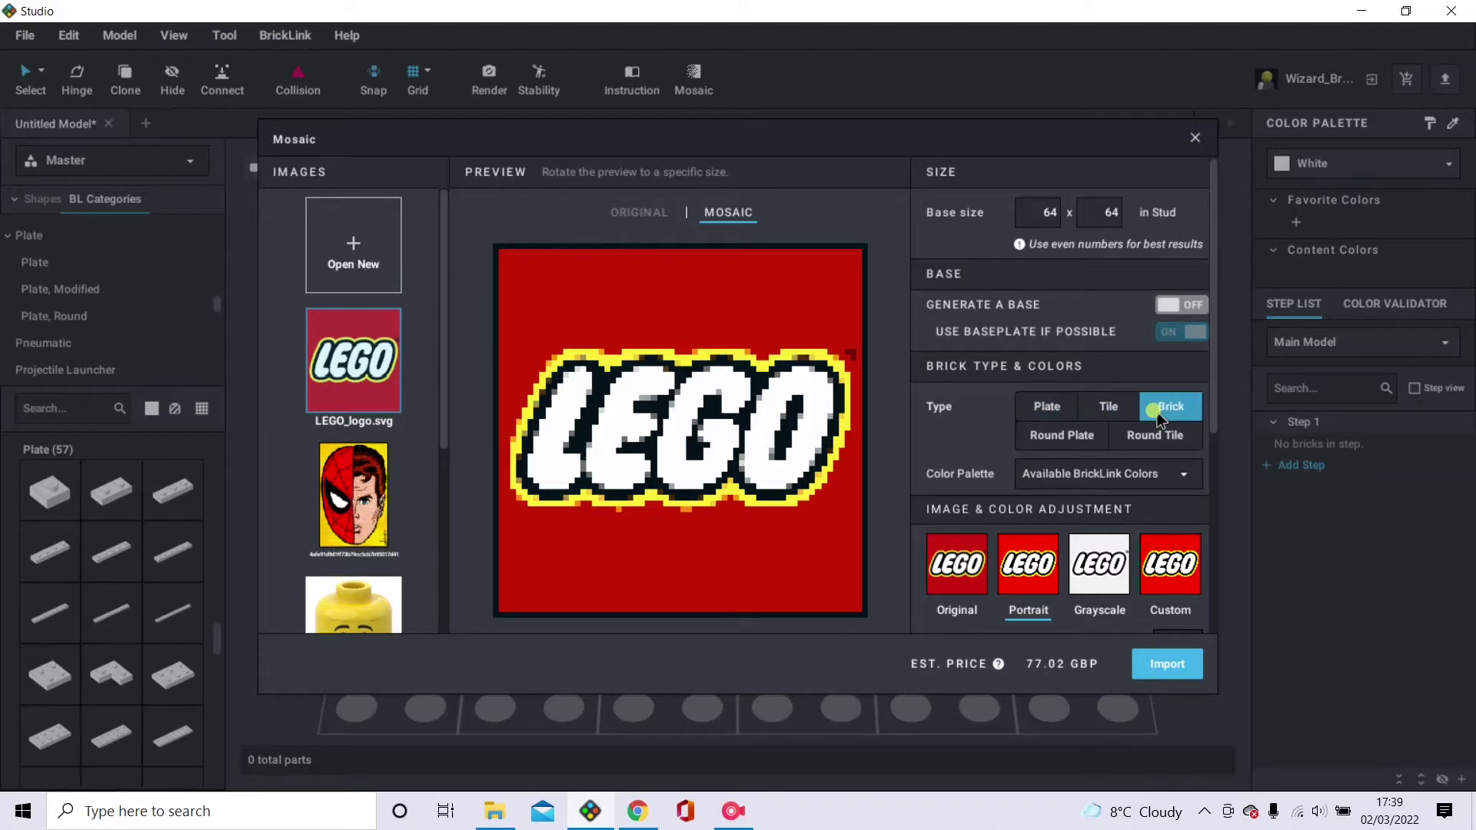
pyautogui.click(1083, 431)
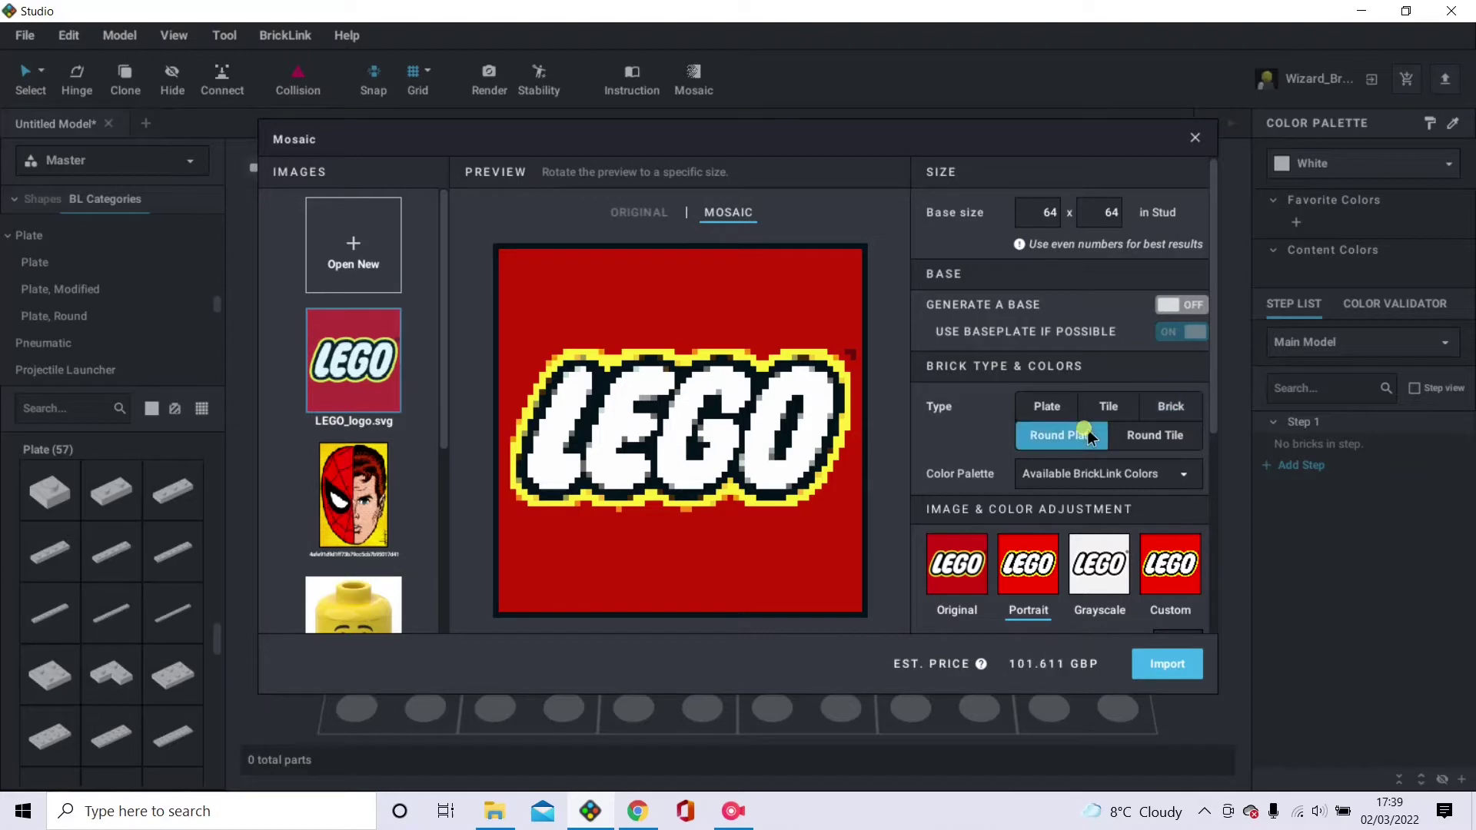
pyautogui.click(1126, 438)
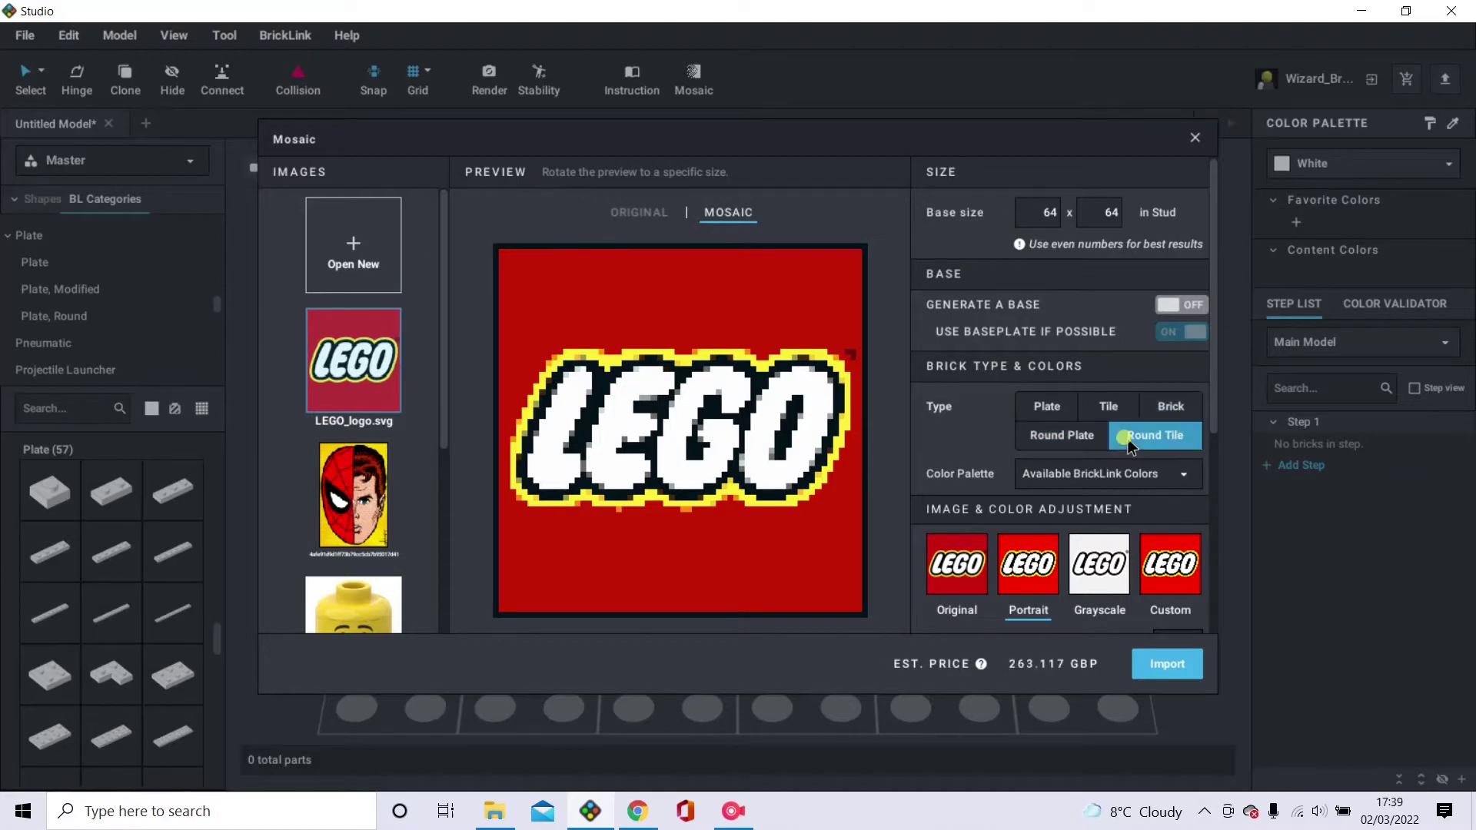
pyautogui.click(1047, 407)
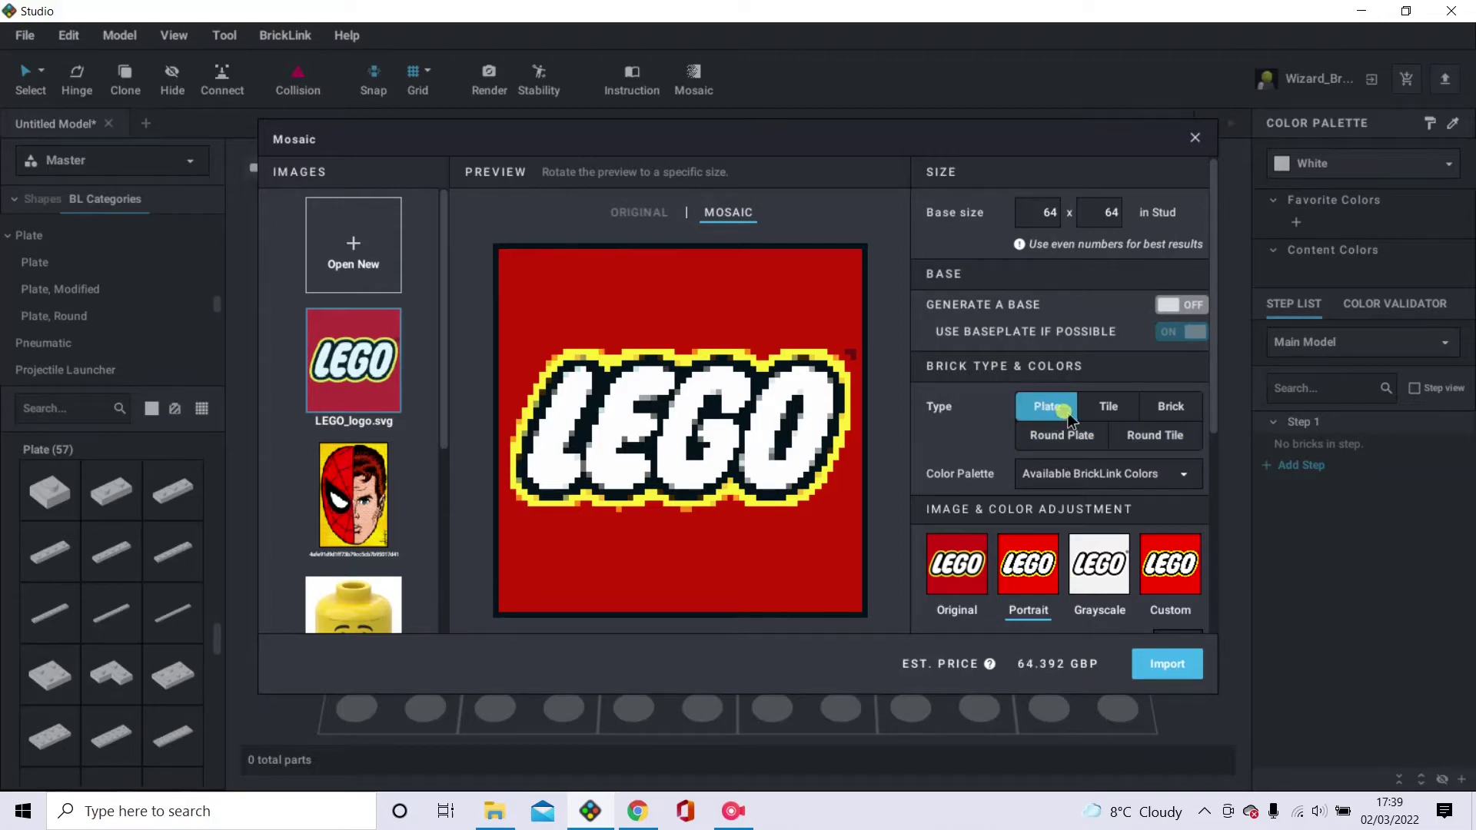
# Compare the Original, Portrait and Grayscale colour presets, ending on Original.
pyautogui.scroll(-1, 970, 463)
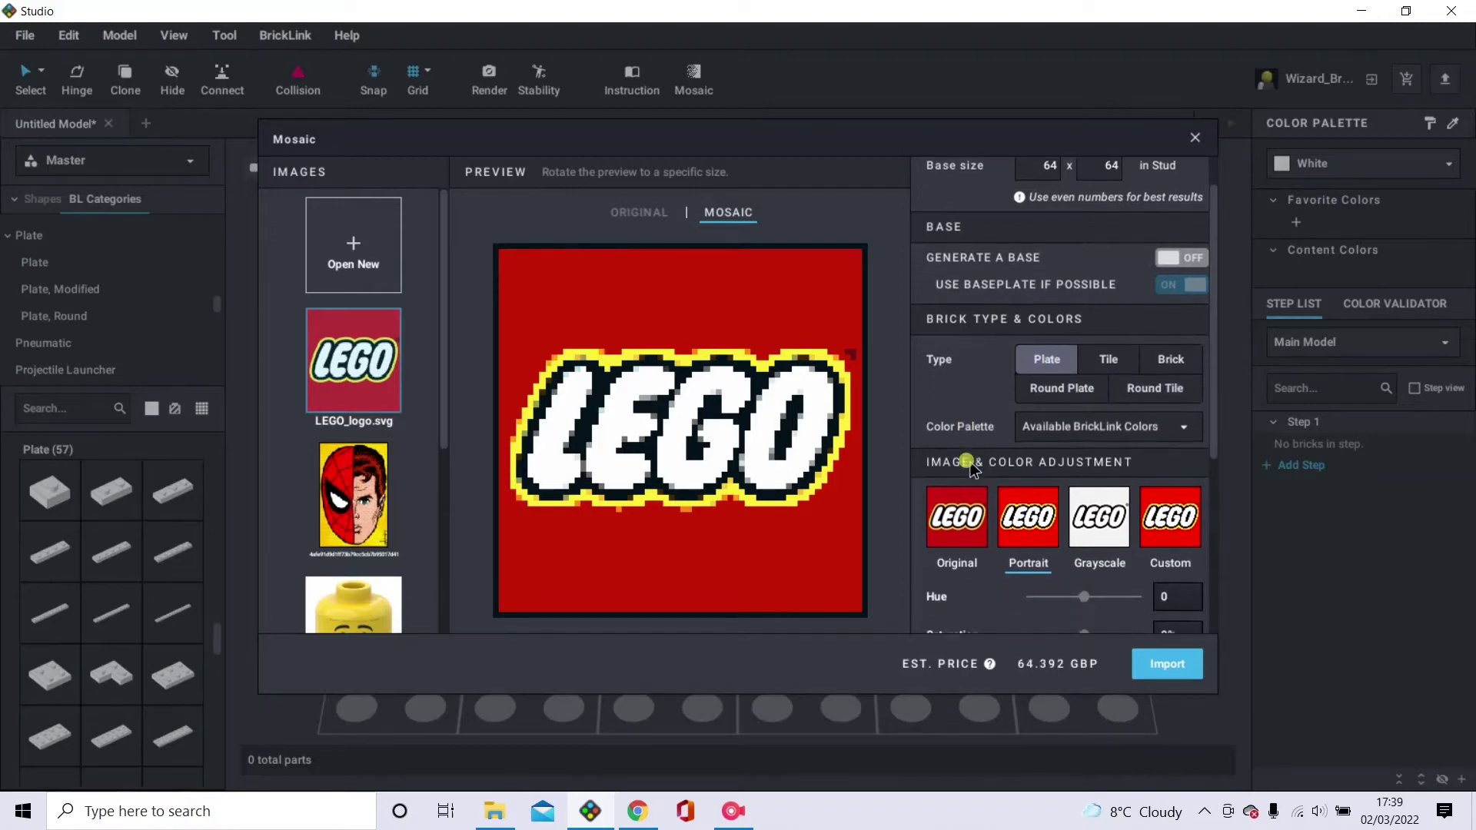
pyautogui.scroll(-4, 970, 463)
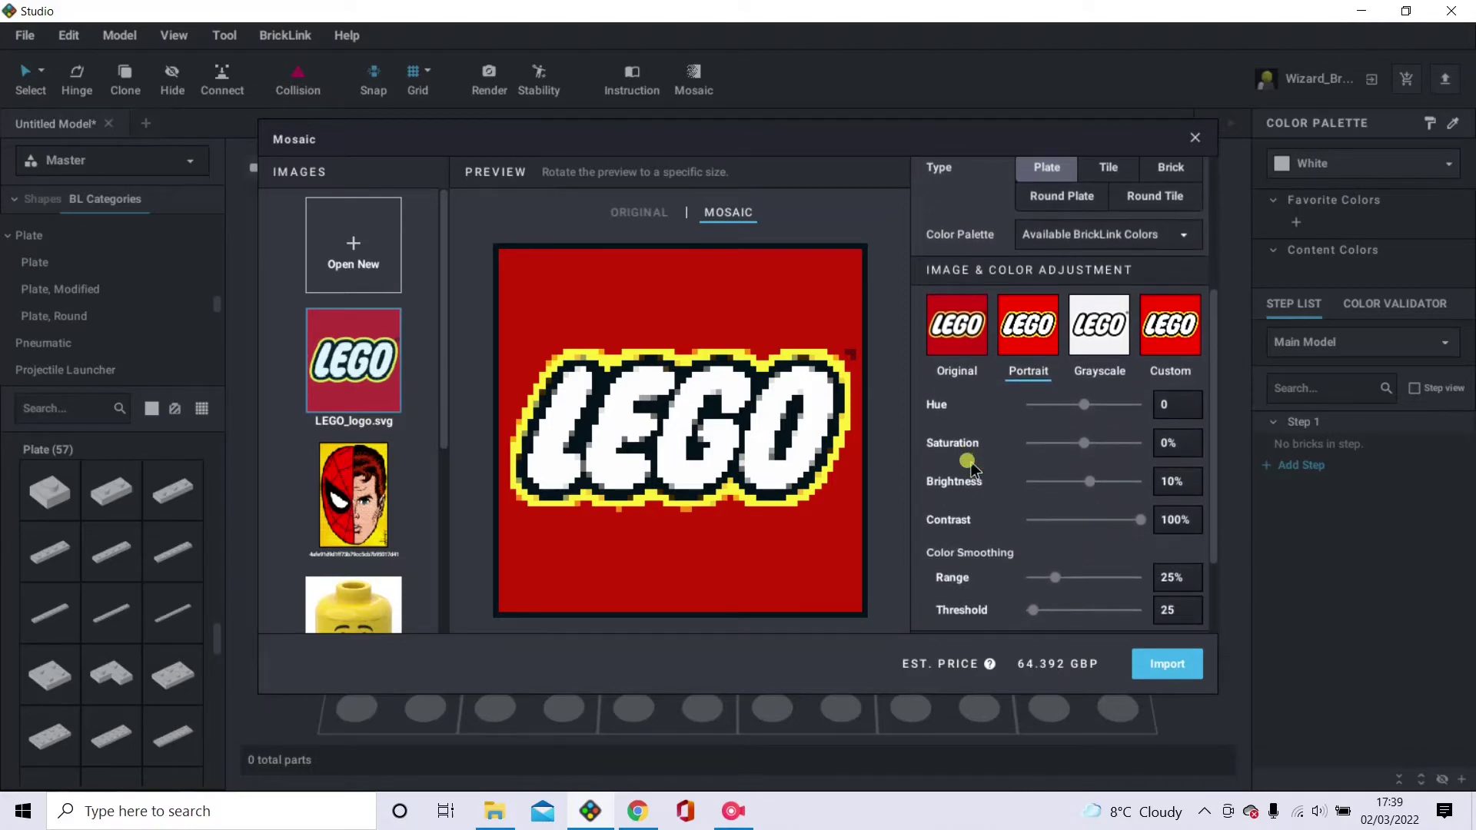
pyautogui.click(974, 334)
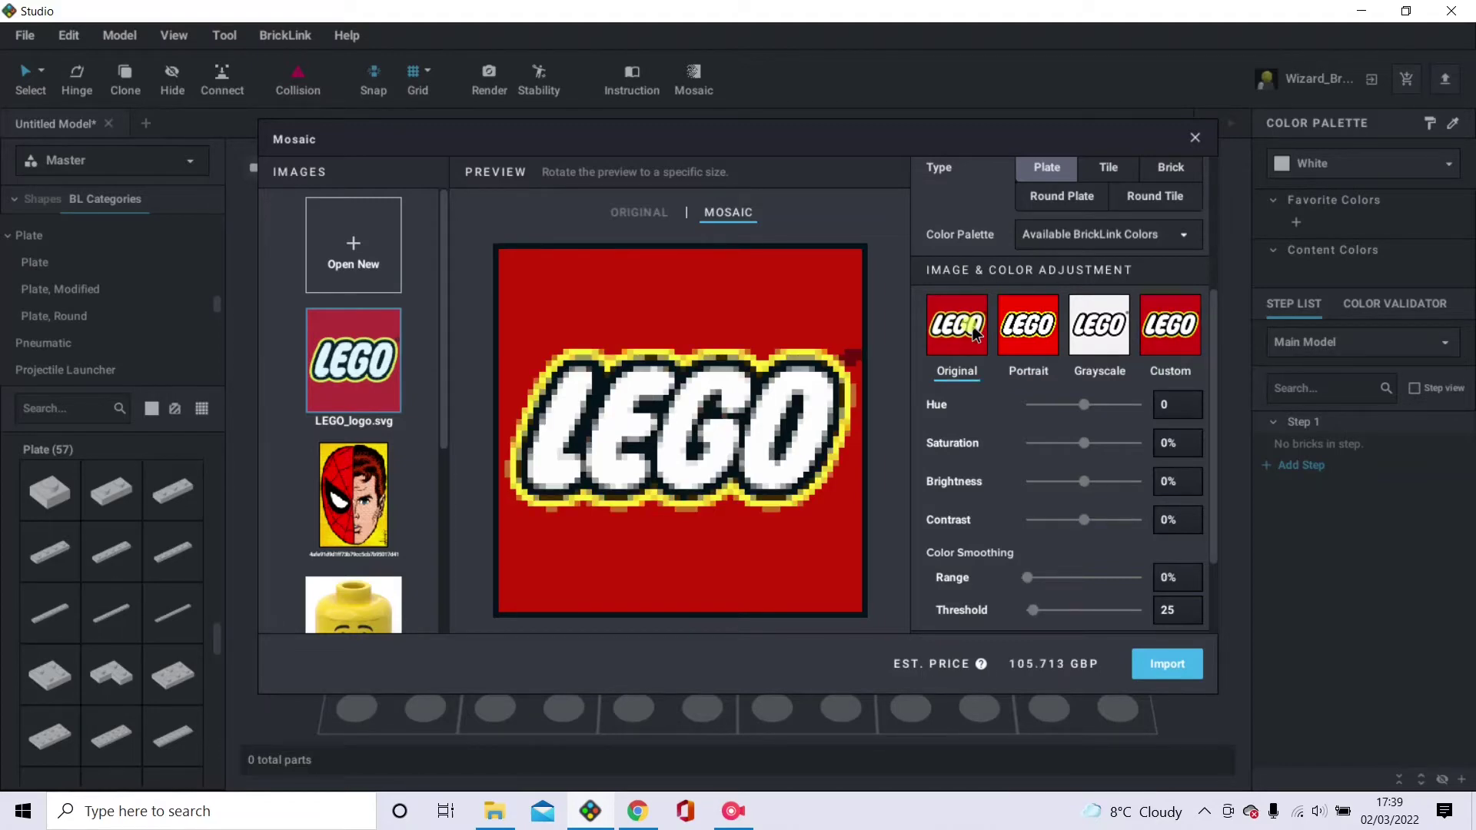
pyautogui.click(1034, 334)
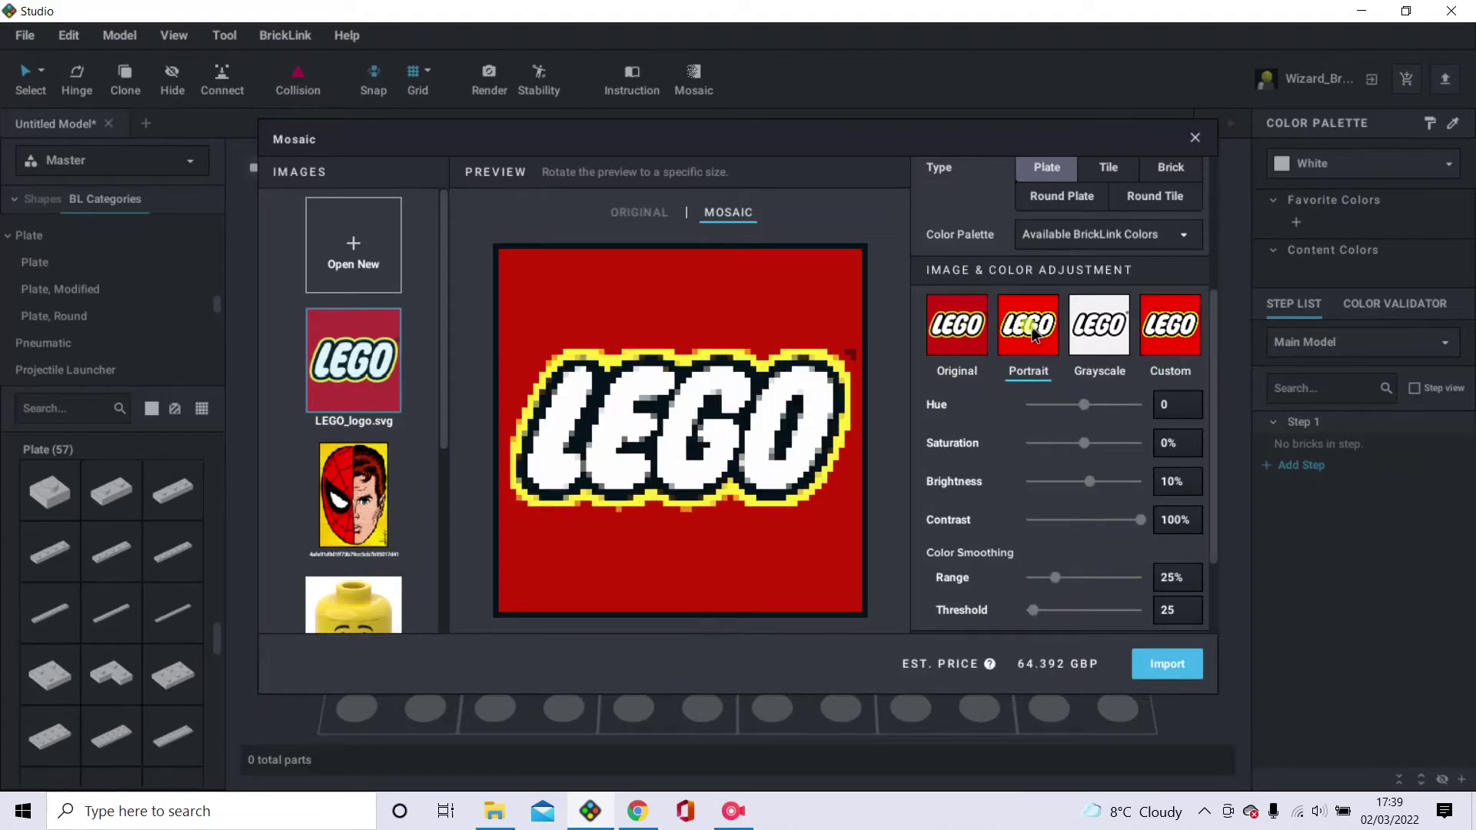
pyautogui.click(1116, 335)
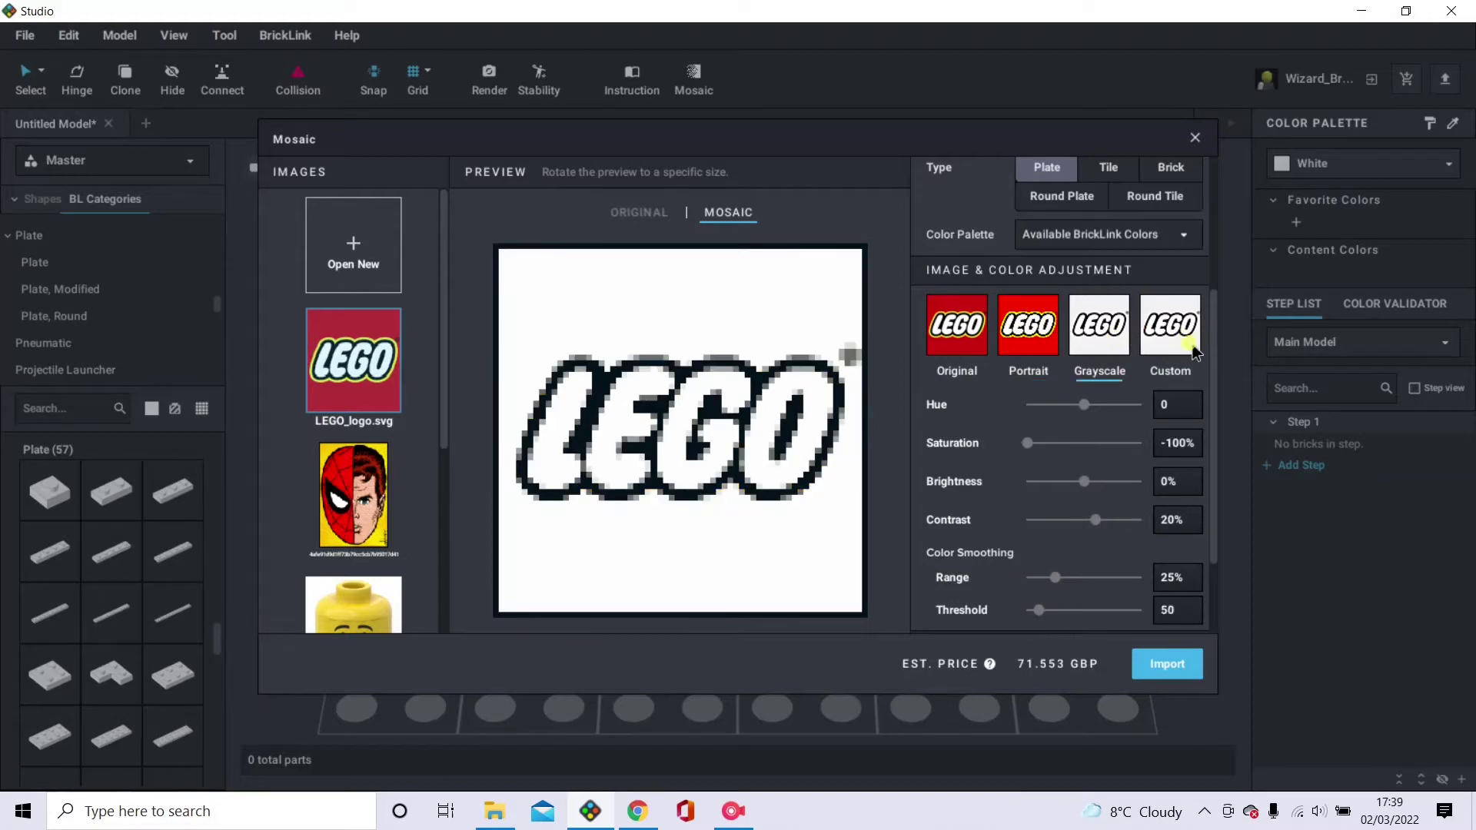
pyautogui.click(965, 340)
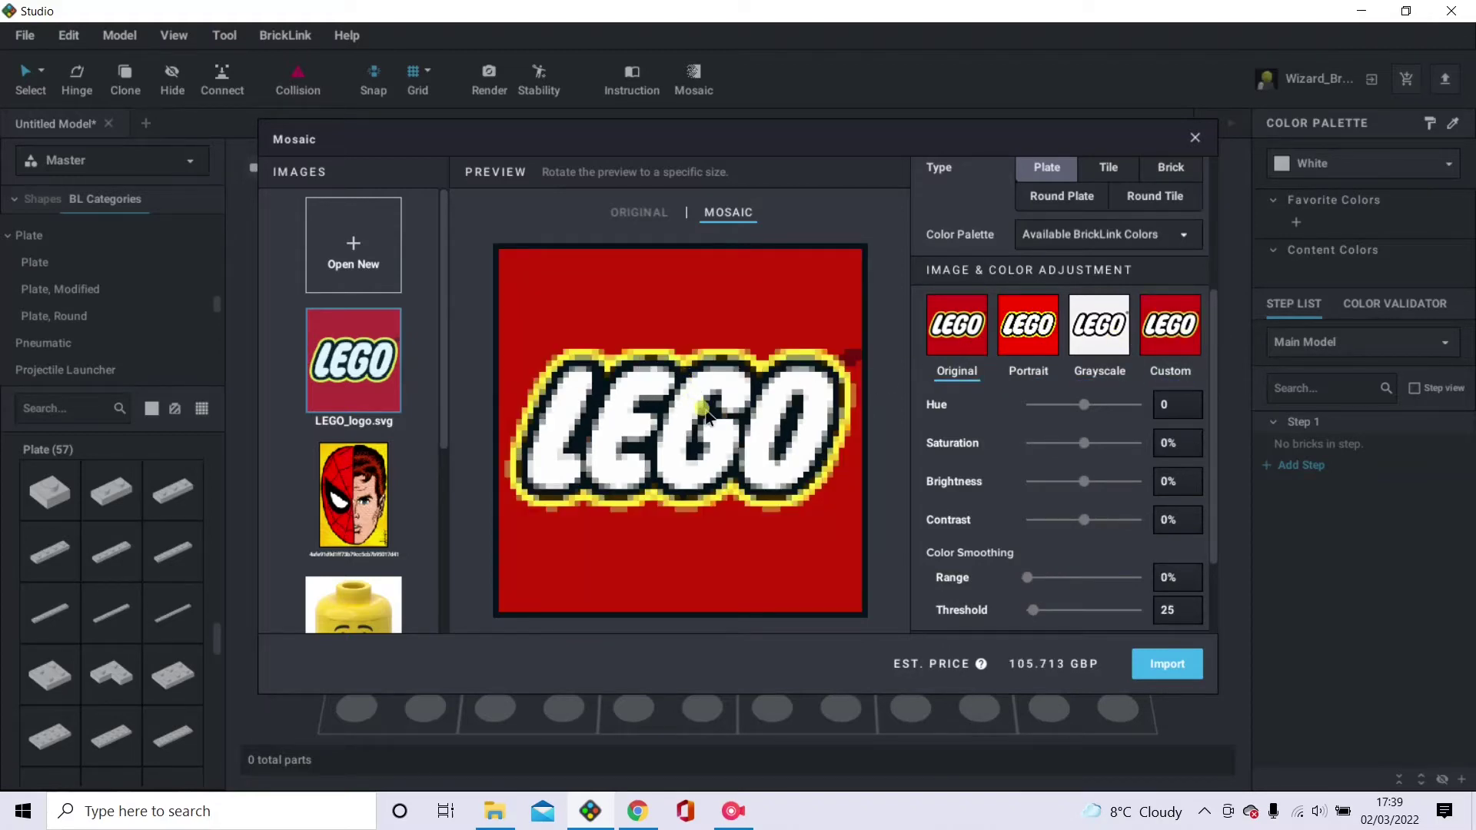
pyautogui.click(1019, 337)
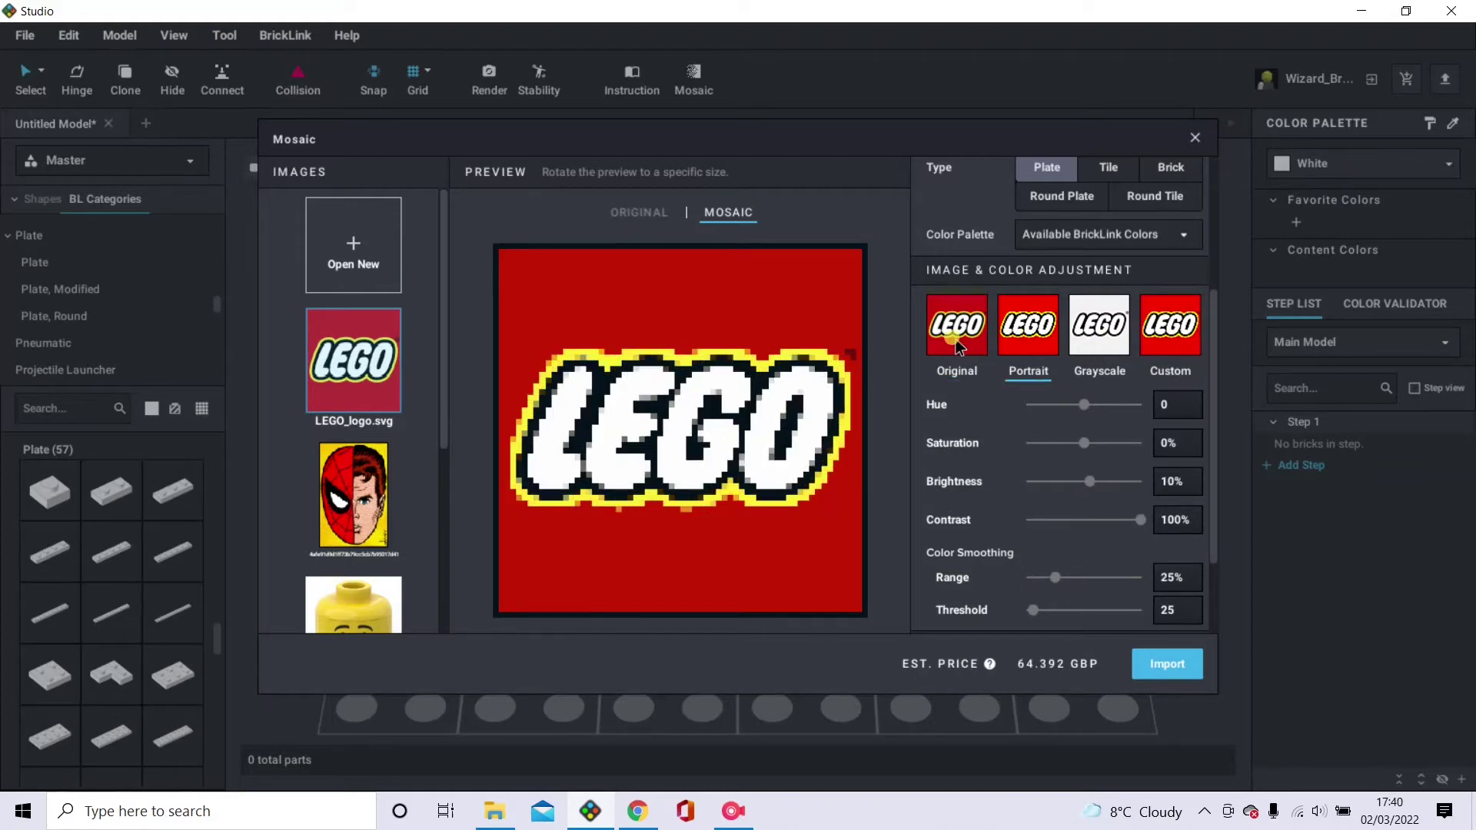
pyautogui.click(956, 339)
pyautogui.click(1022, 336)
pyautogui.click(981, 342)
# Shift the hue toward purple, lower saturation and raise contrast with the adjustment sliders.
pyautogui.scroll(-2, 1033, 456)
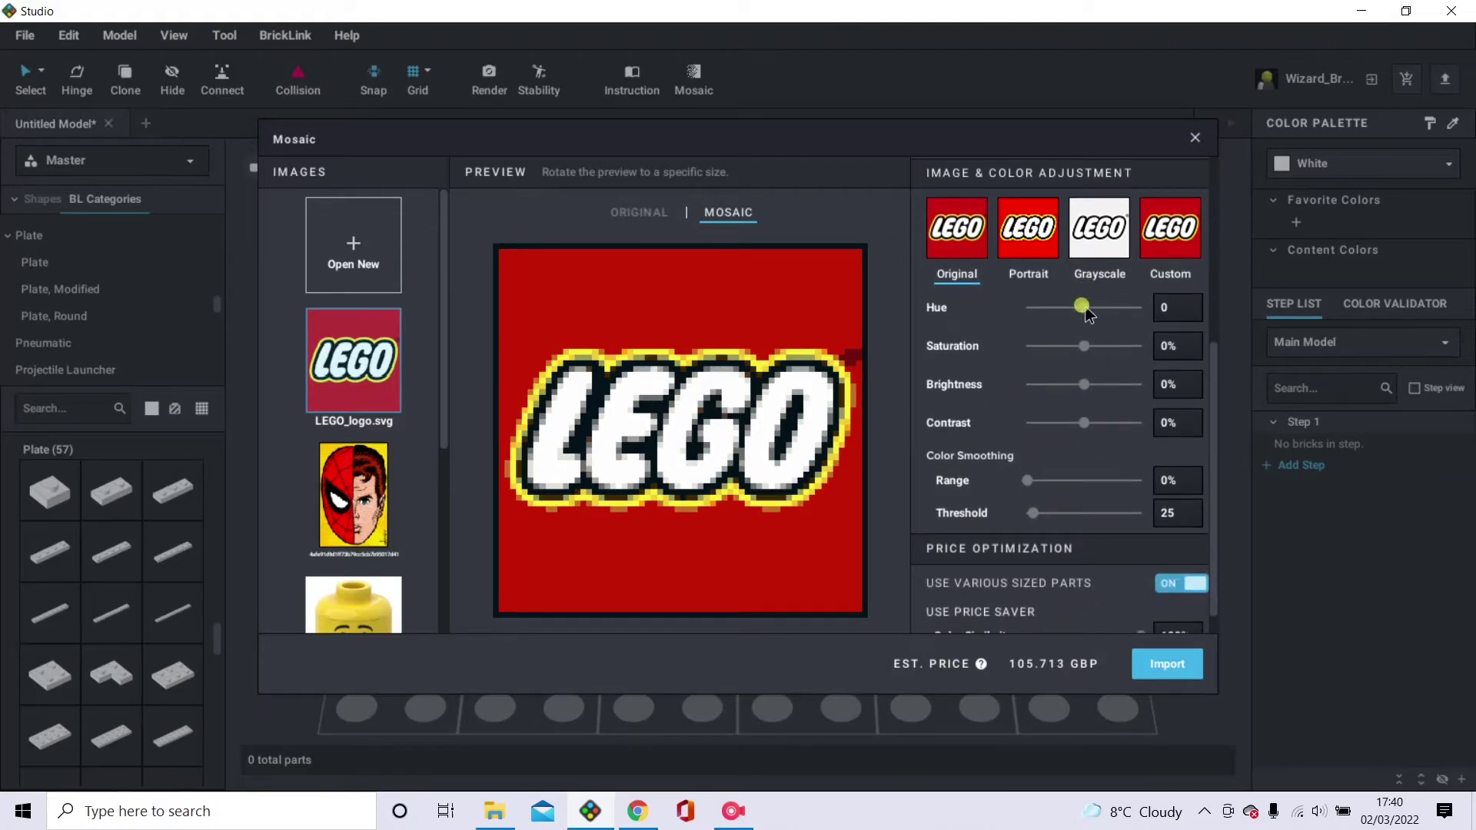
pyautogui.moveTo(1088, 314); pyautogui.dragTo(1065, 318)
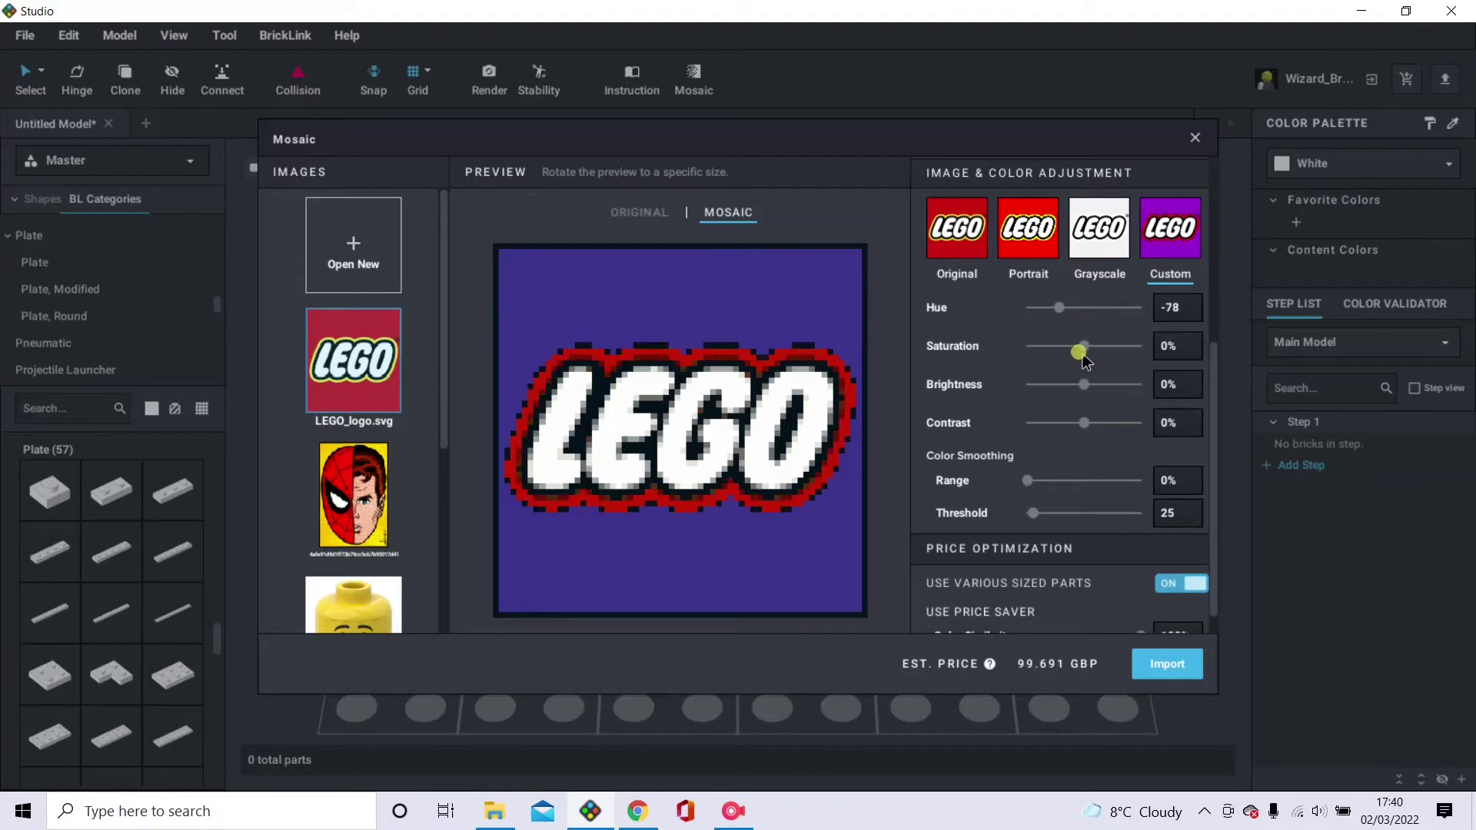
pyautogui.moveTo(1106, 348); pyautogui.dragTo(1057, 352)
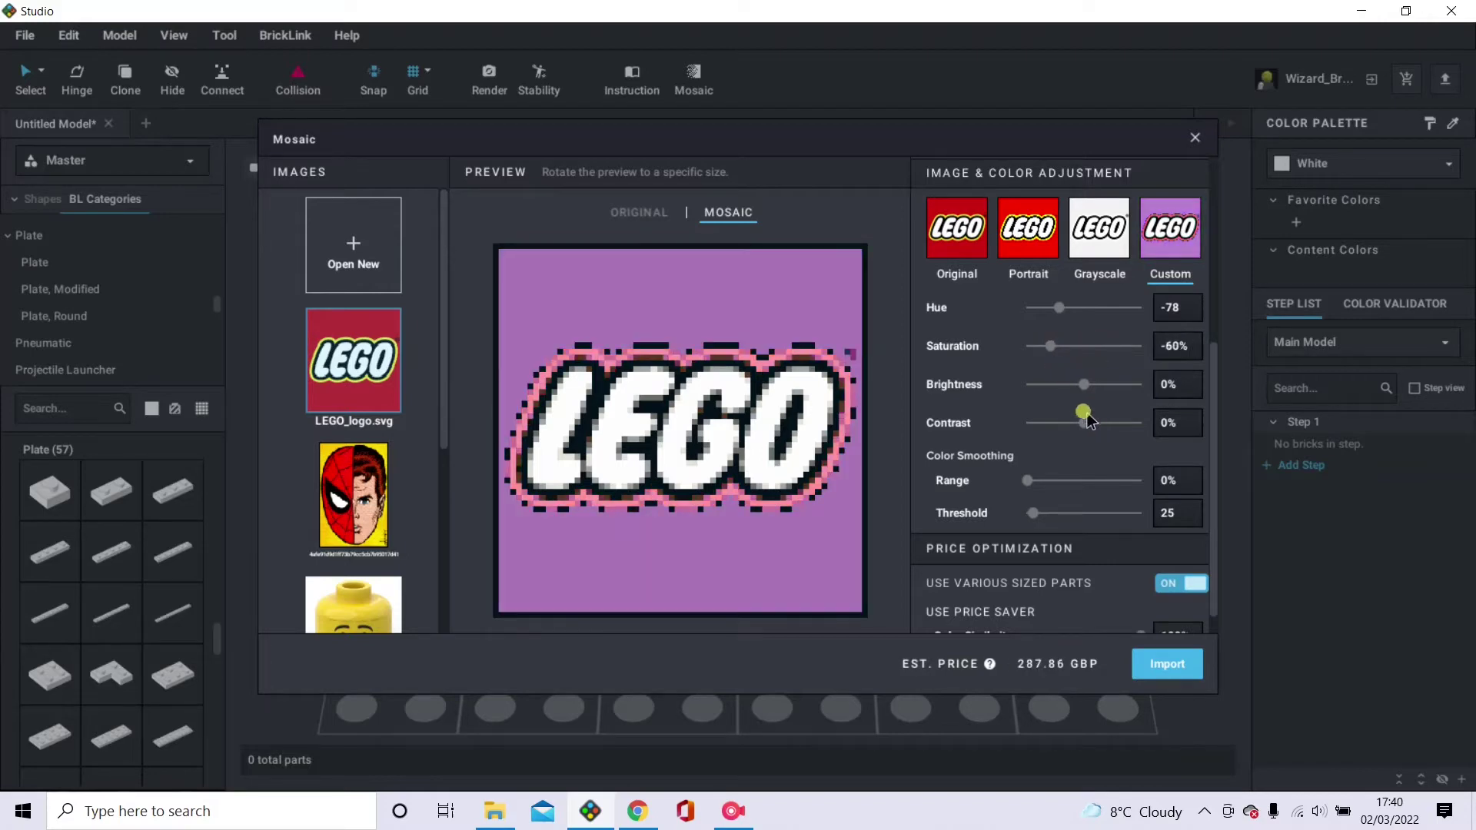
pyautogui.moveTo(1101, 428); pyautogui.dragTo(1117, 423)
# Apply the Portrait colour preset and keep Use Various Sized Parts switched on.
pyautogui.click(983, 243)
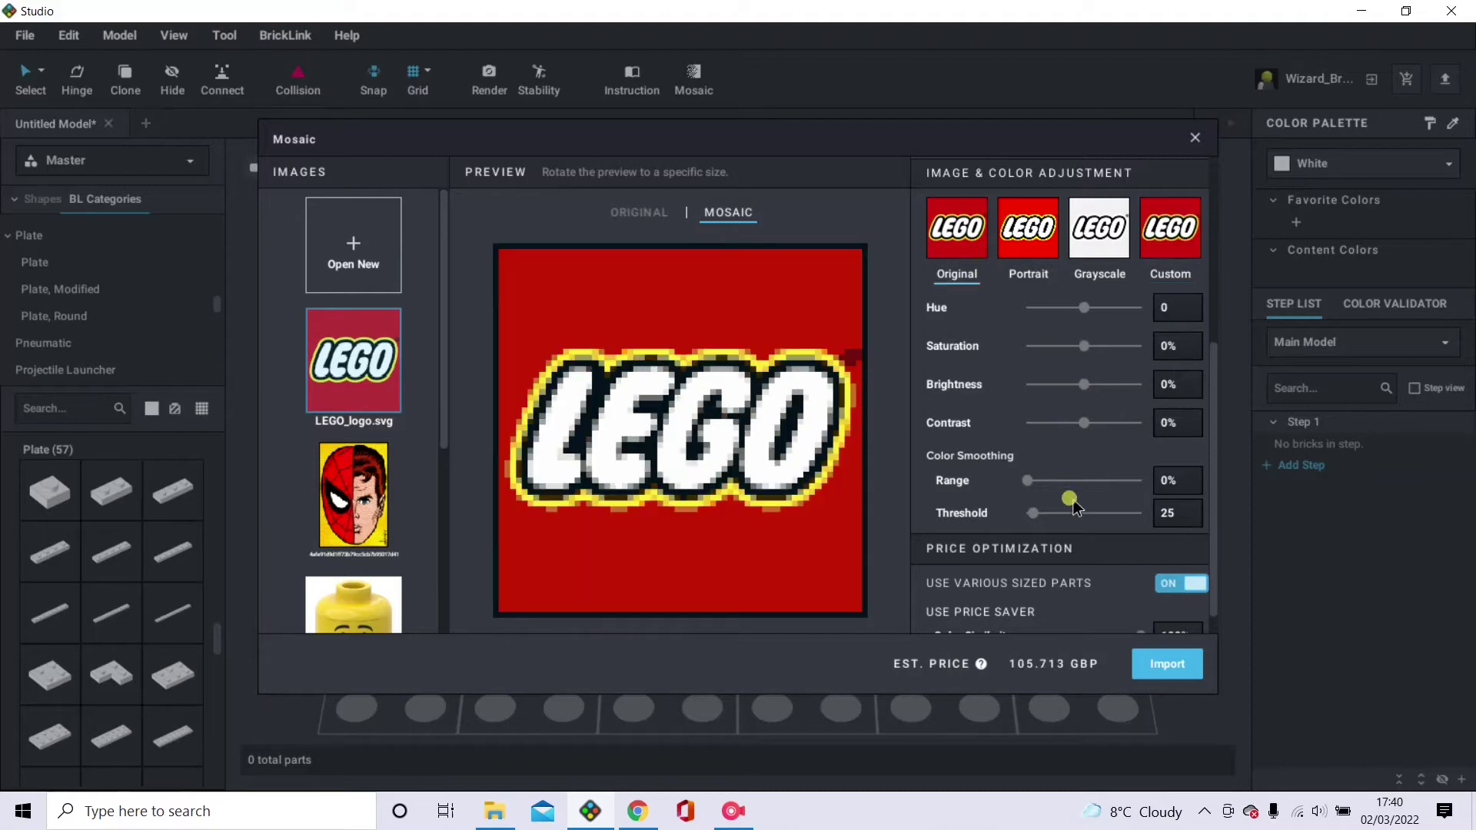
pyautogui.scroll(-1, 1070, 498)
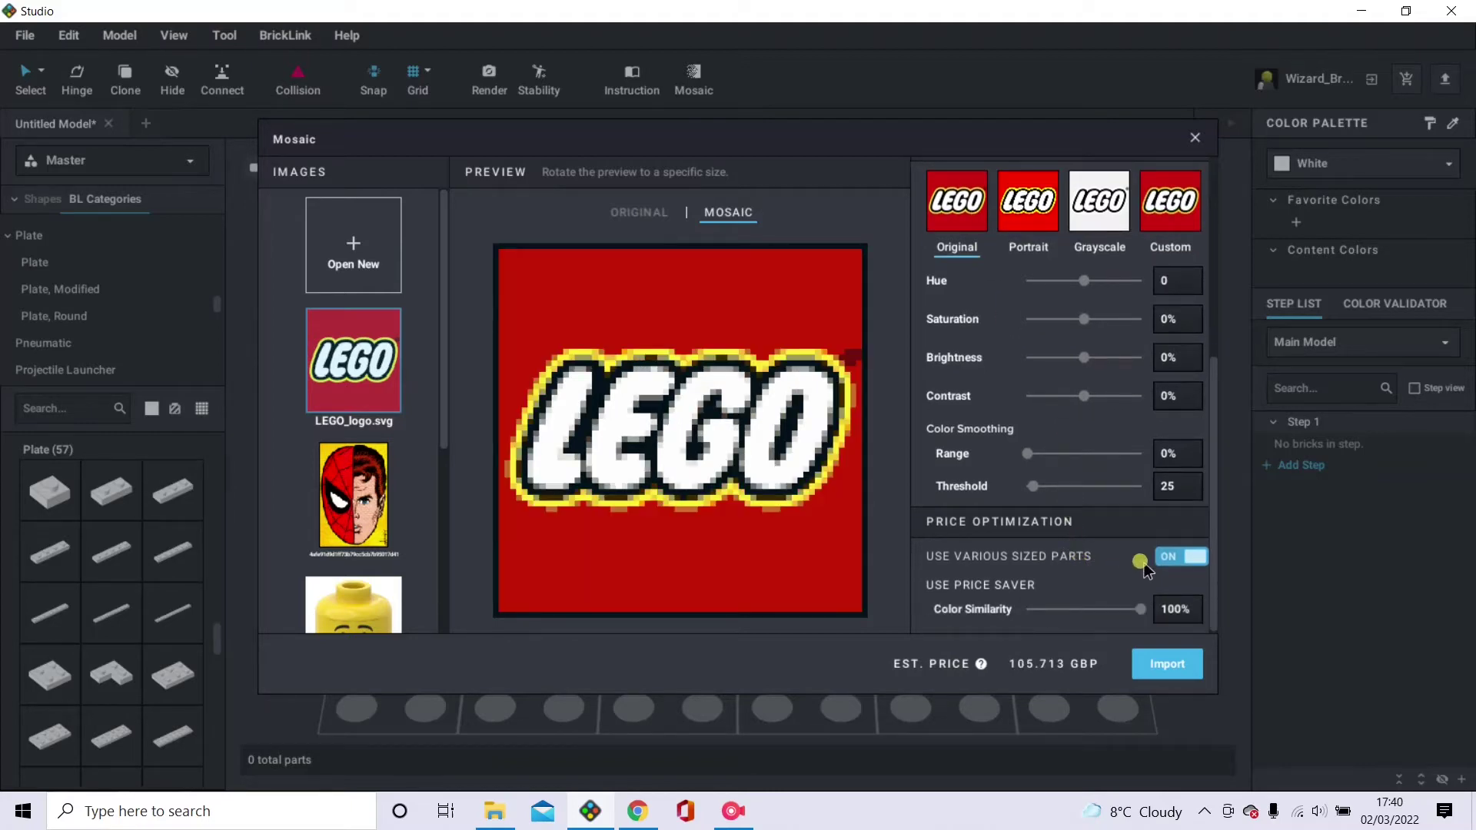
pyautogui.click(1174, 560)
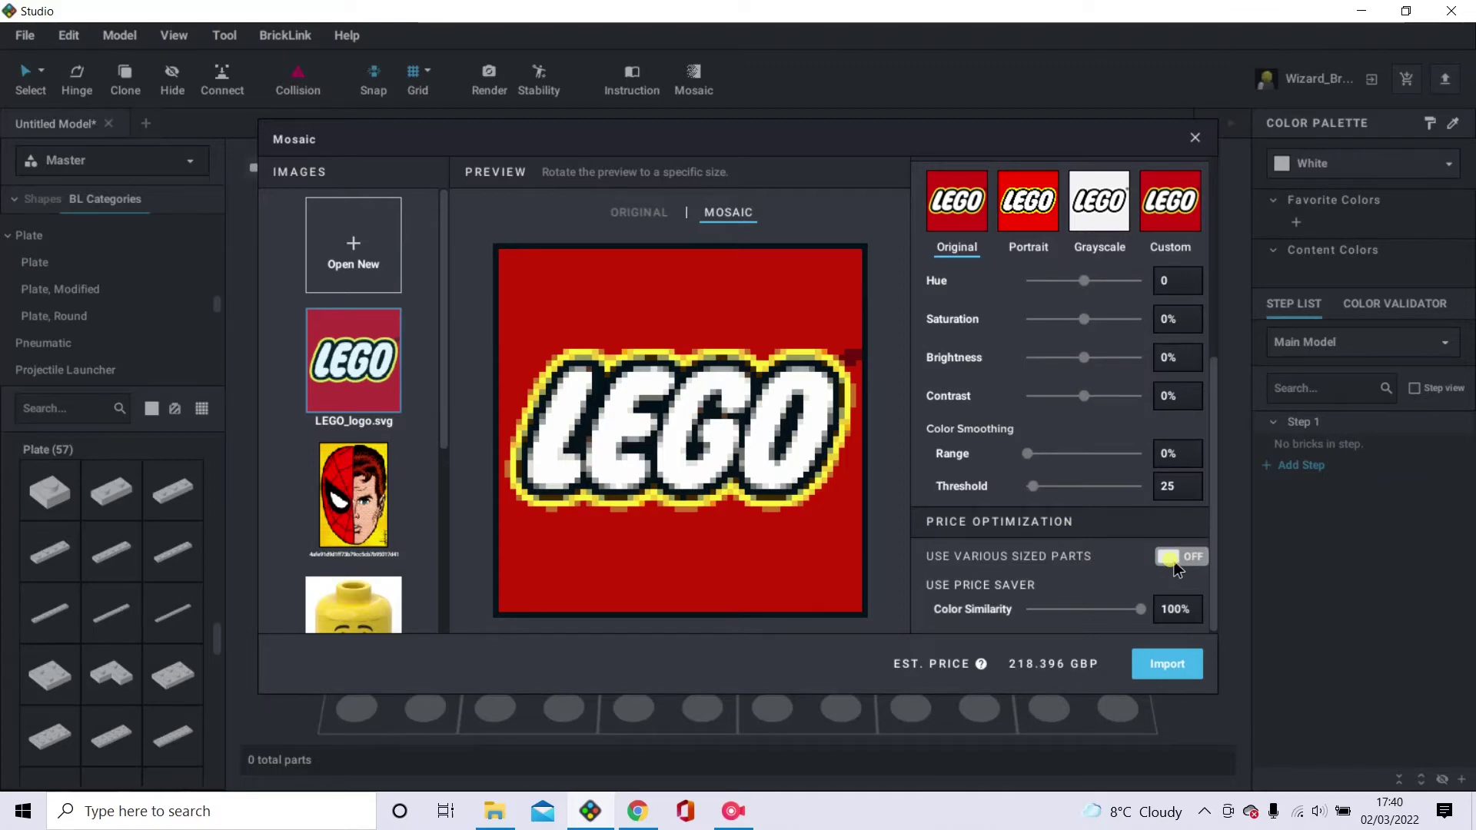
pyautogui.click(1176, 561)
pyautogui.click(1046, 217)
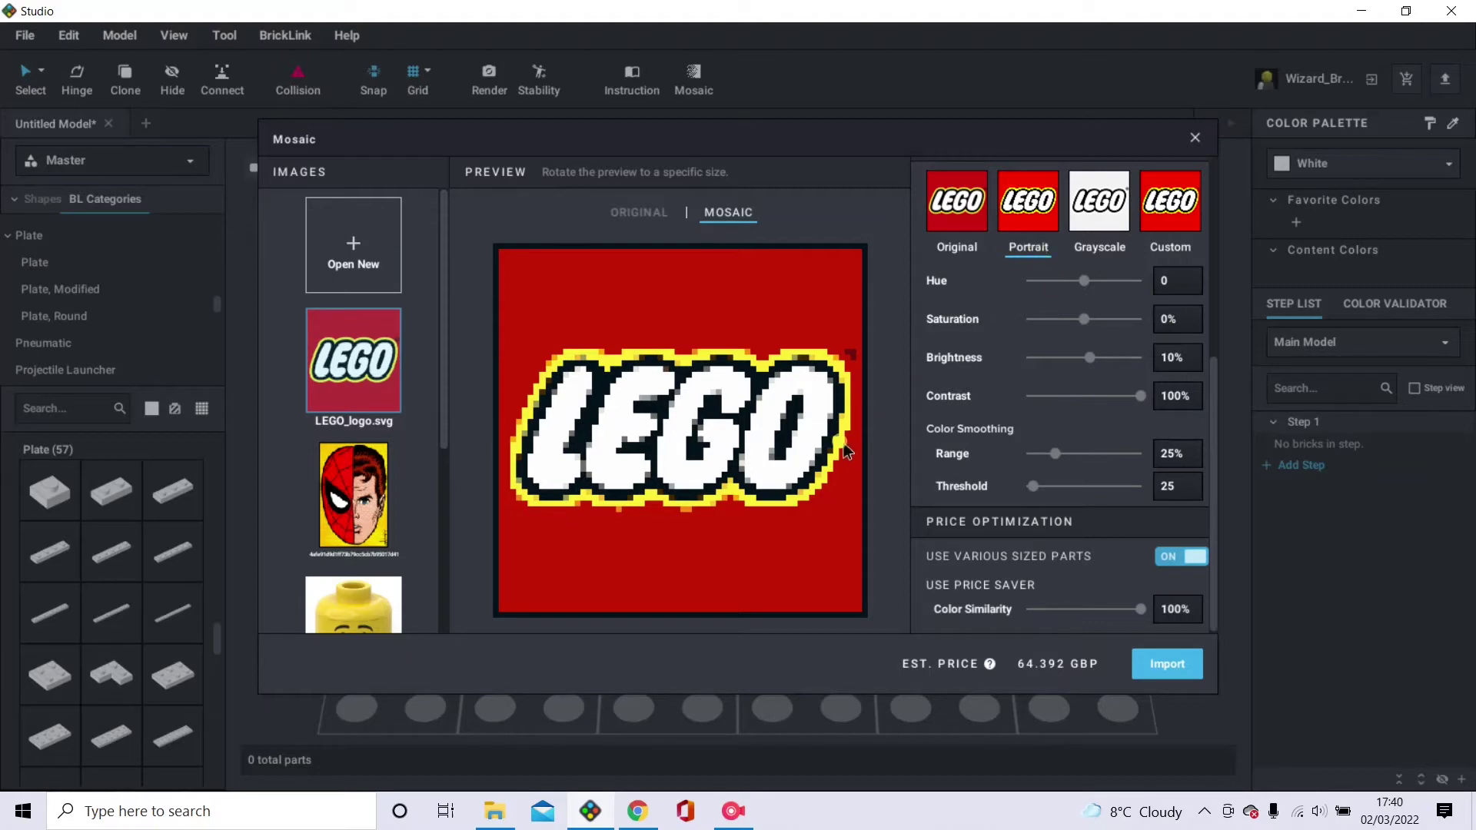
pyautogui.click(957, 553)
pyautogui.click(1187, 560)
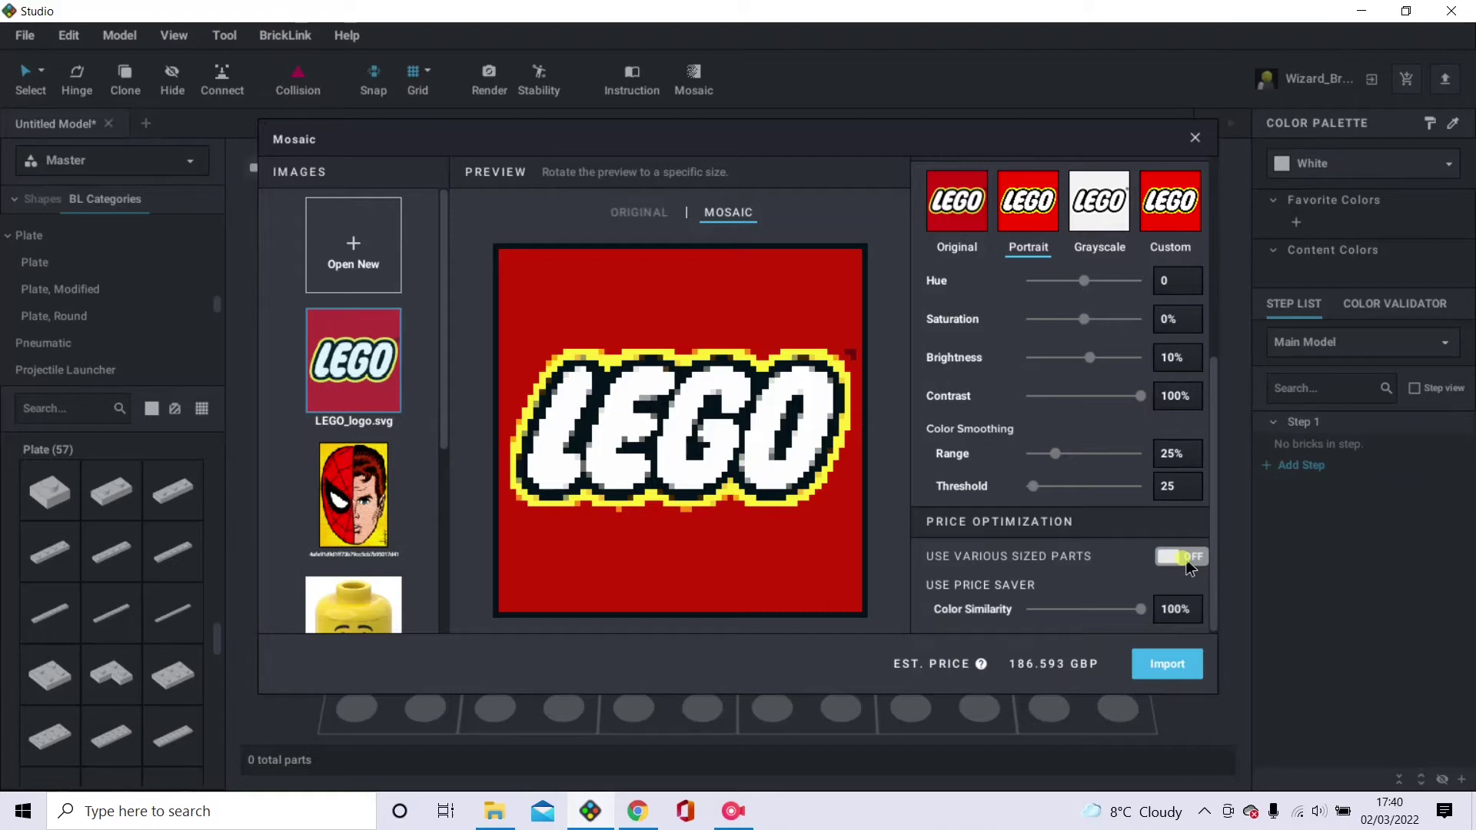
pyautogui.click(1186, 561)
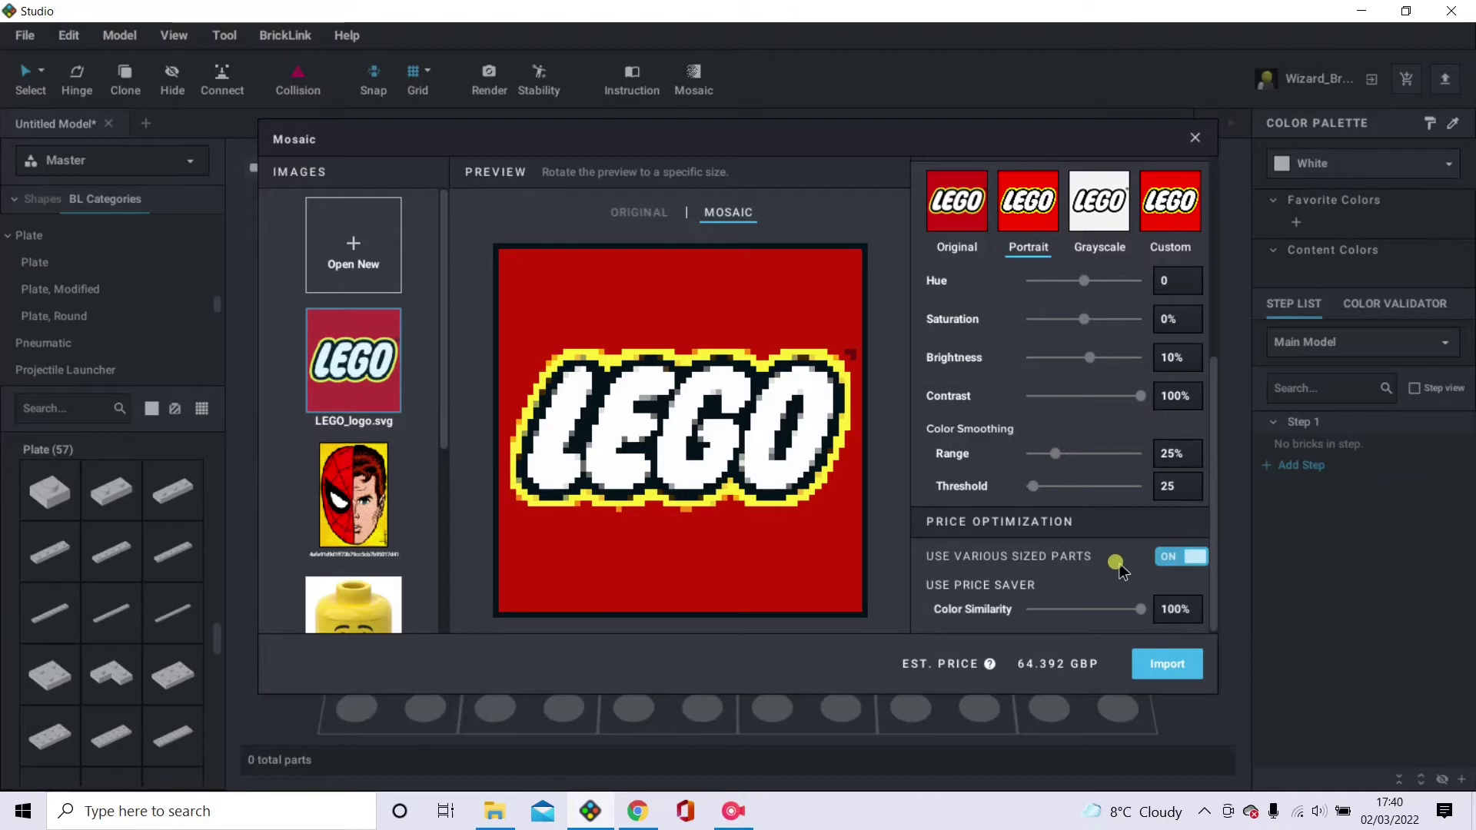
# Lower the price saver's colour similarity to about 52%.
pyautogui.click(1122, 609)
pyautogui.moveTo(1139, 613)
pyautogui.mouseDown()
pyautogui.moveTo(1033, 612)
pyautogui.moveTo(1149, 609)
pyautogui.mouseUp()
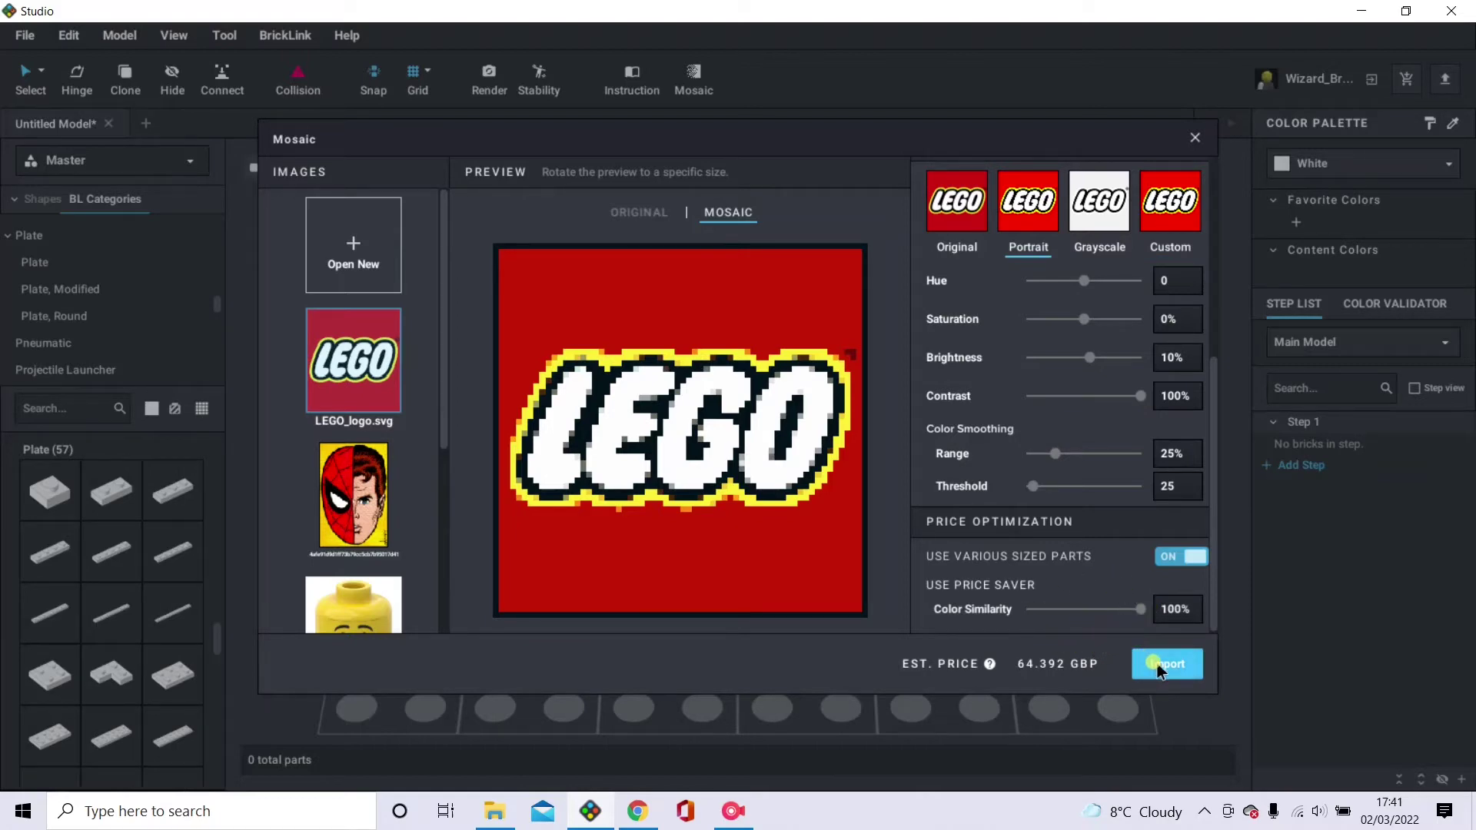
pyautogui.scroll(1, 1157, 613)
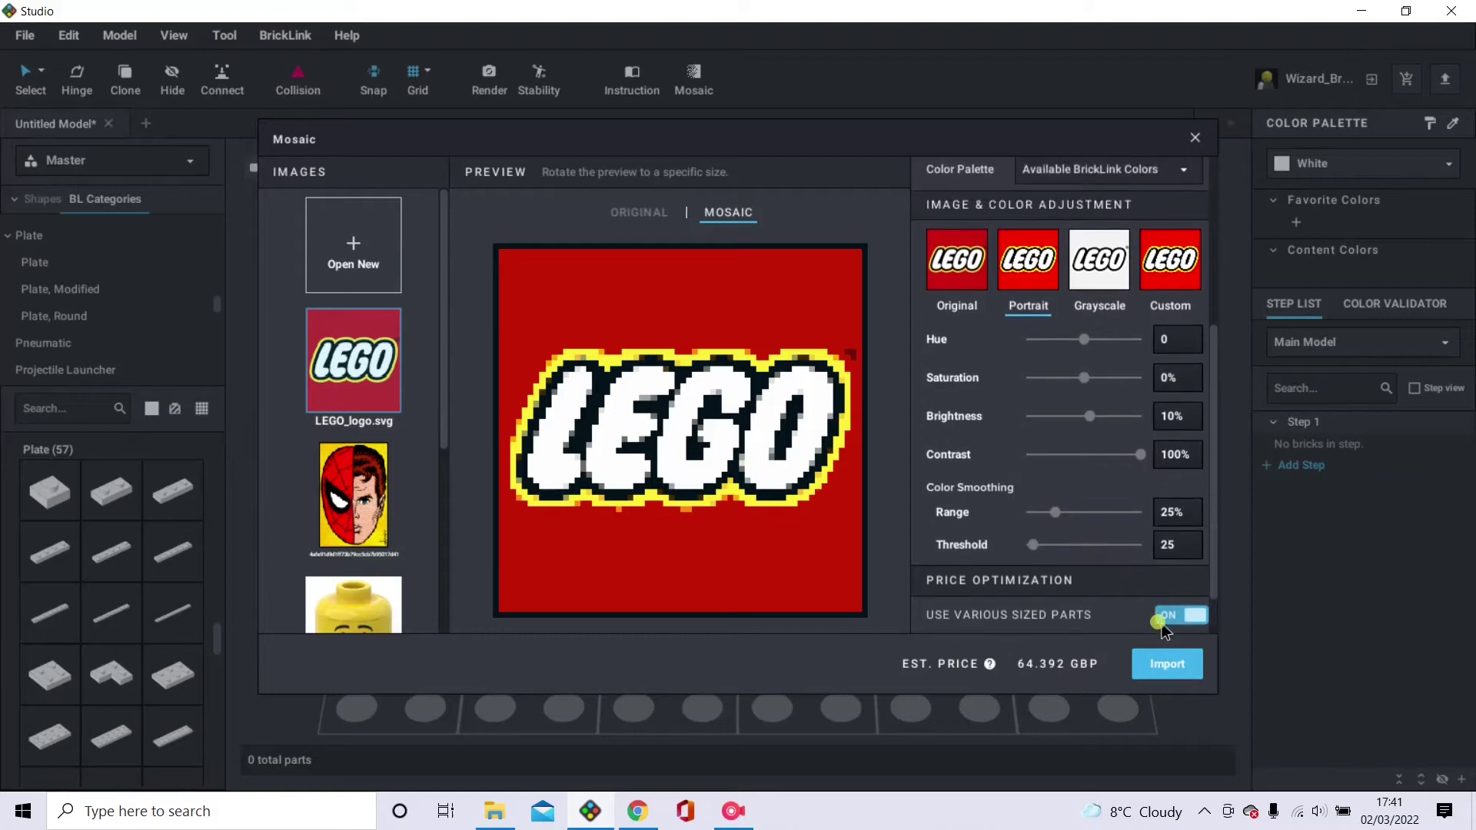
pyautogui.scroll(3, 1160, 621)
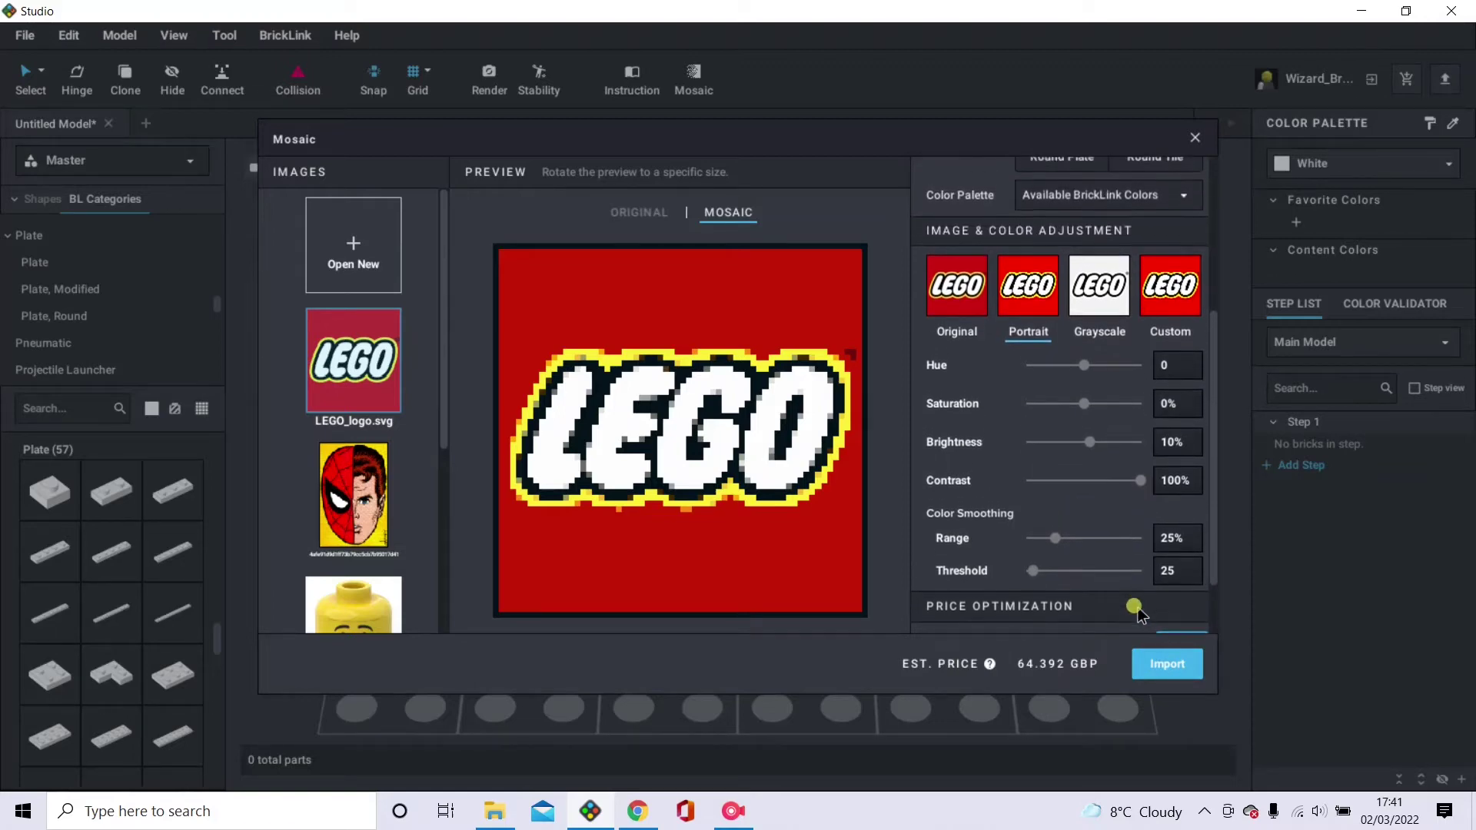
pyautogui.scroll(3, 1138, 610)
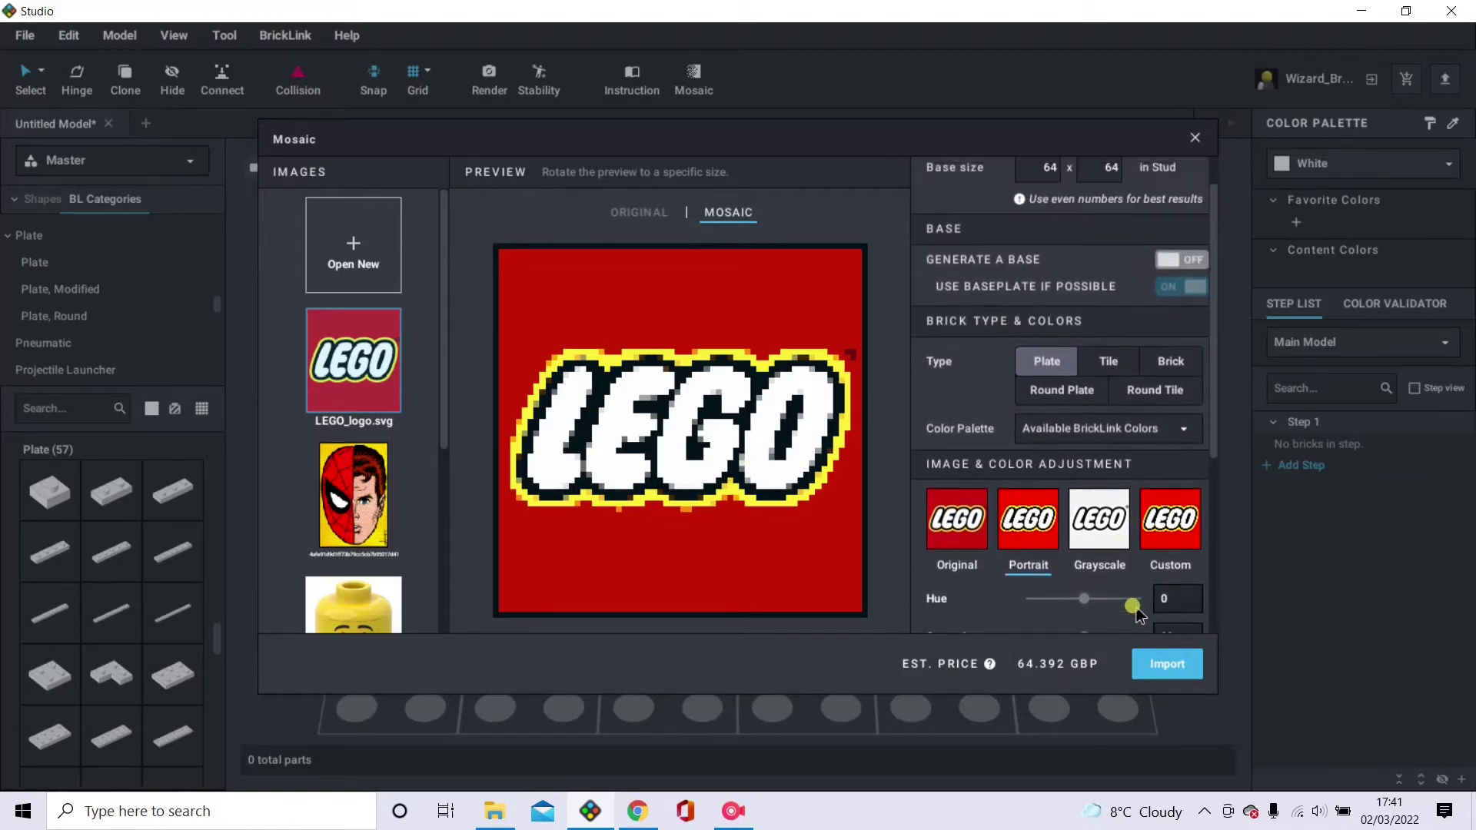
# Import the mosaic into the model, then select and duplicate an olive green border plate.
pyautogui.click(1153, 673)
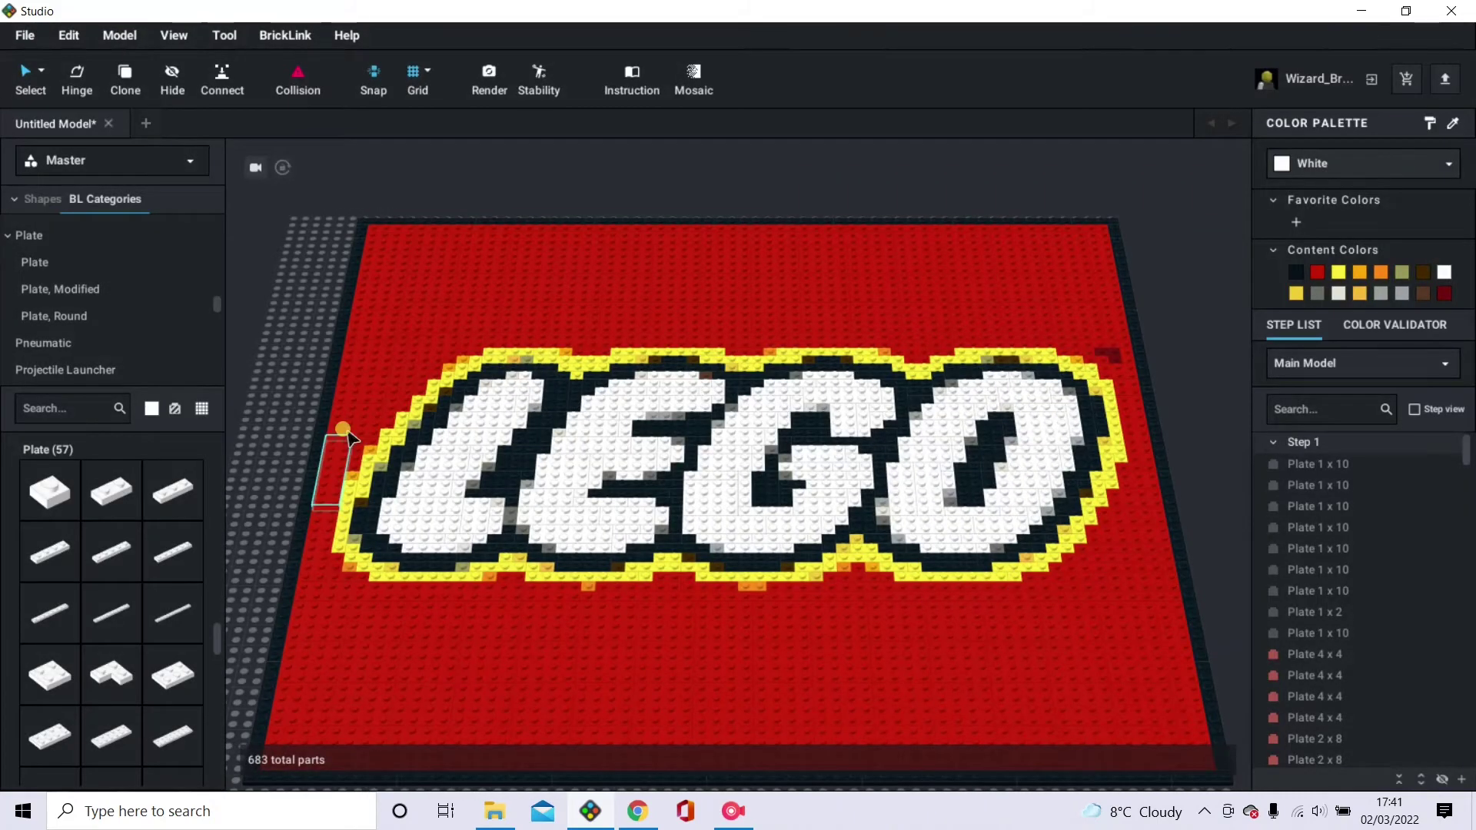
pyautogui.scroll(4, 339, 428)
pyautogui.click(384, 336)
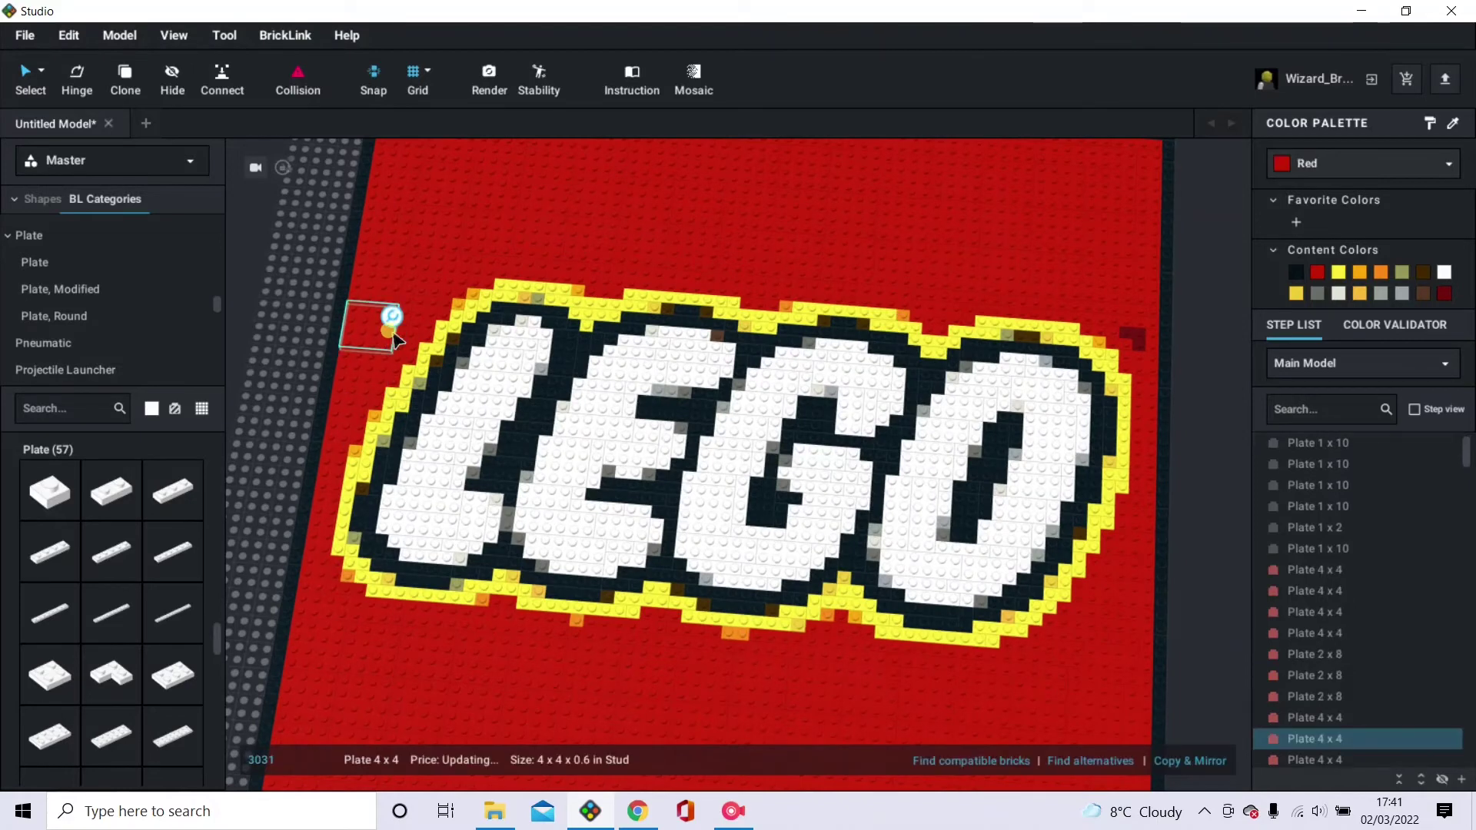
pyautogui.click(541, 301)
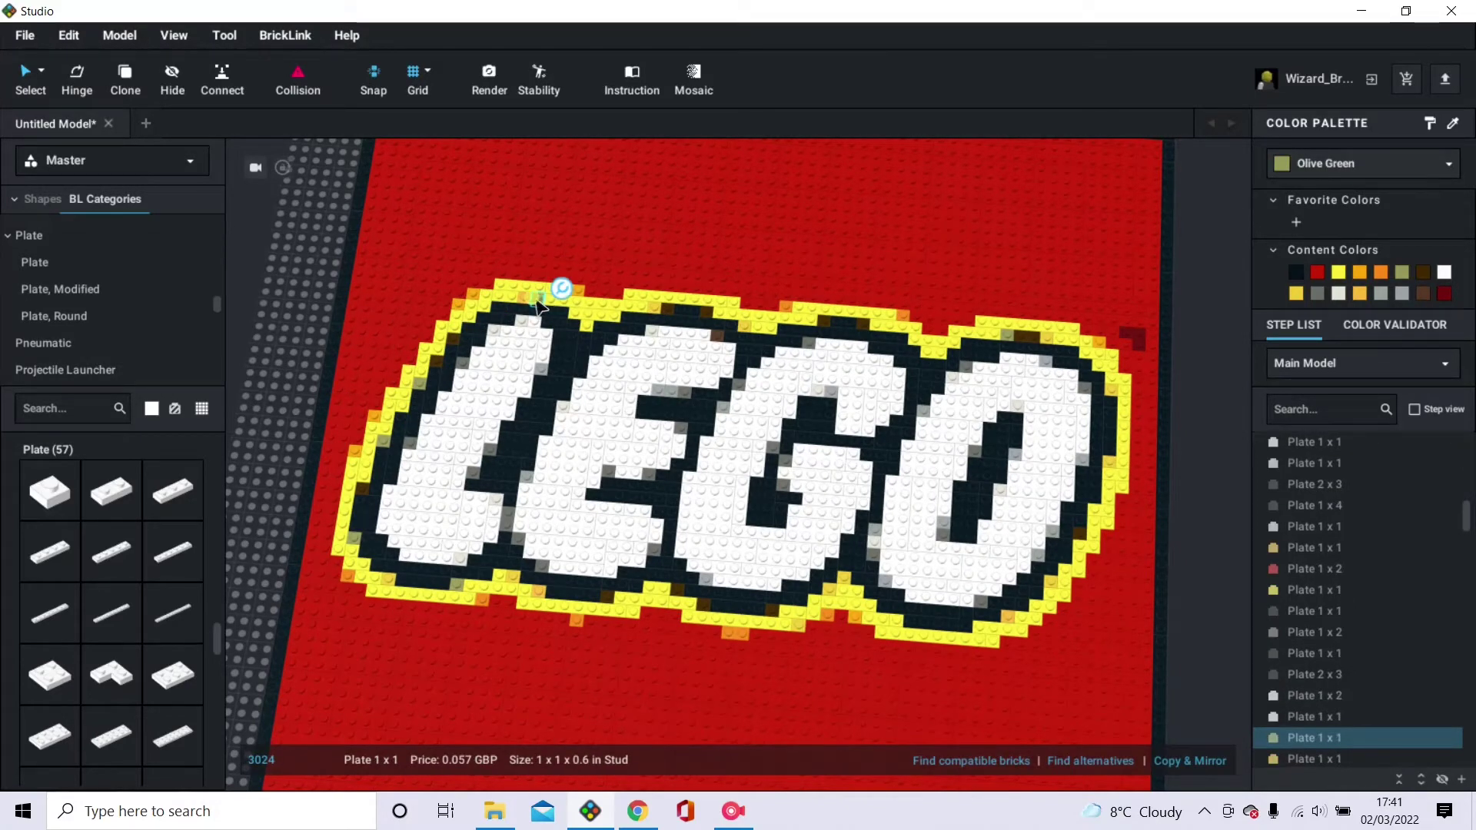
pyautogui.click(142, 86)
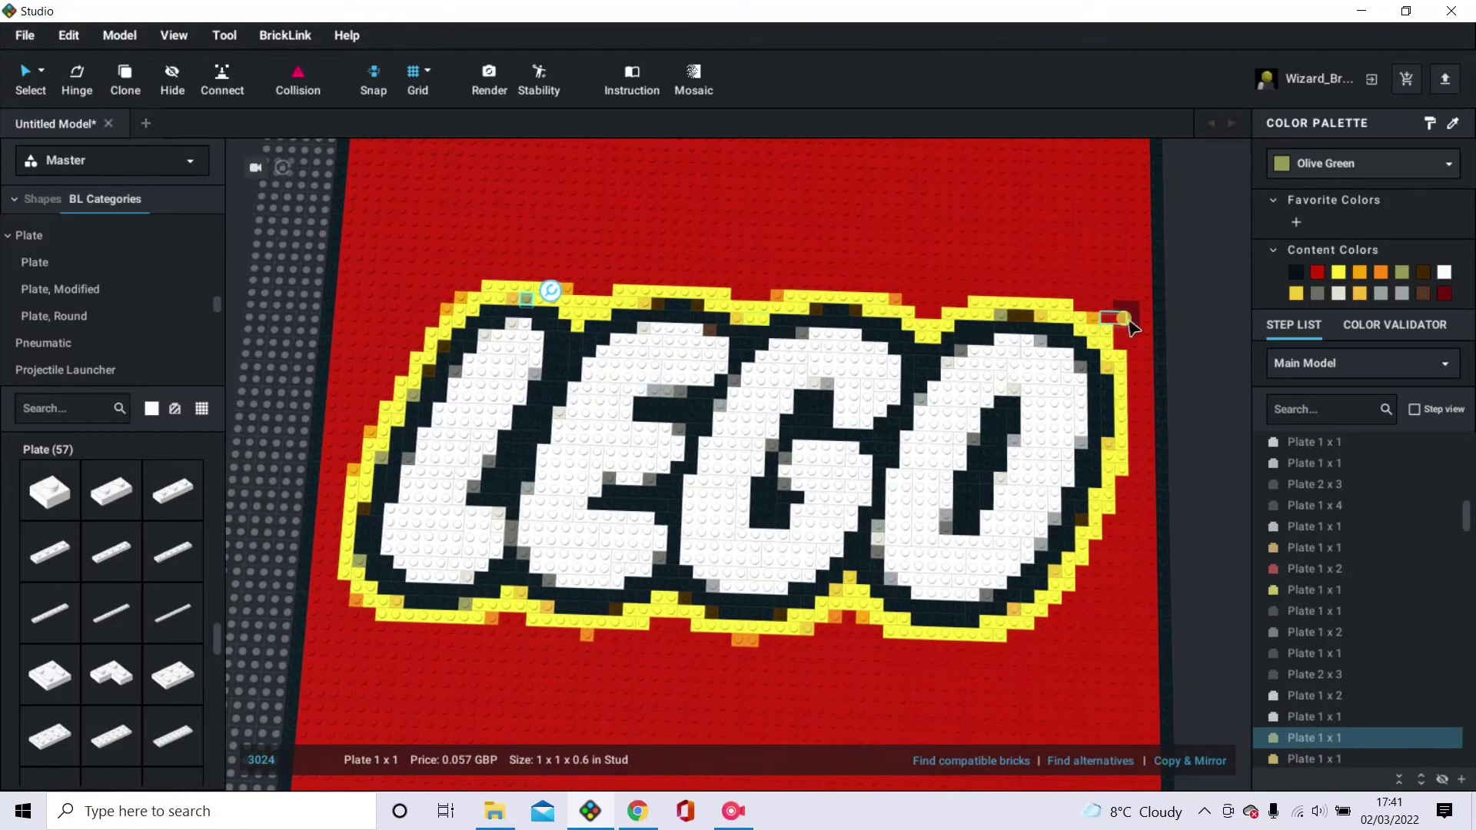
# Inspect the red and dark red pieces at the logo's right corner.
pyautogui.click(1141, 315)
pyautogui.click(1141, 315)
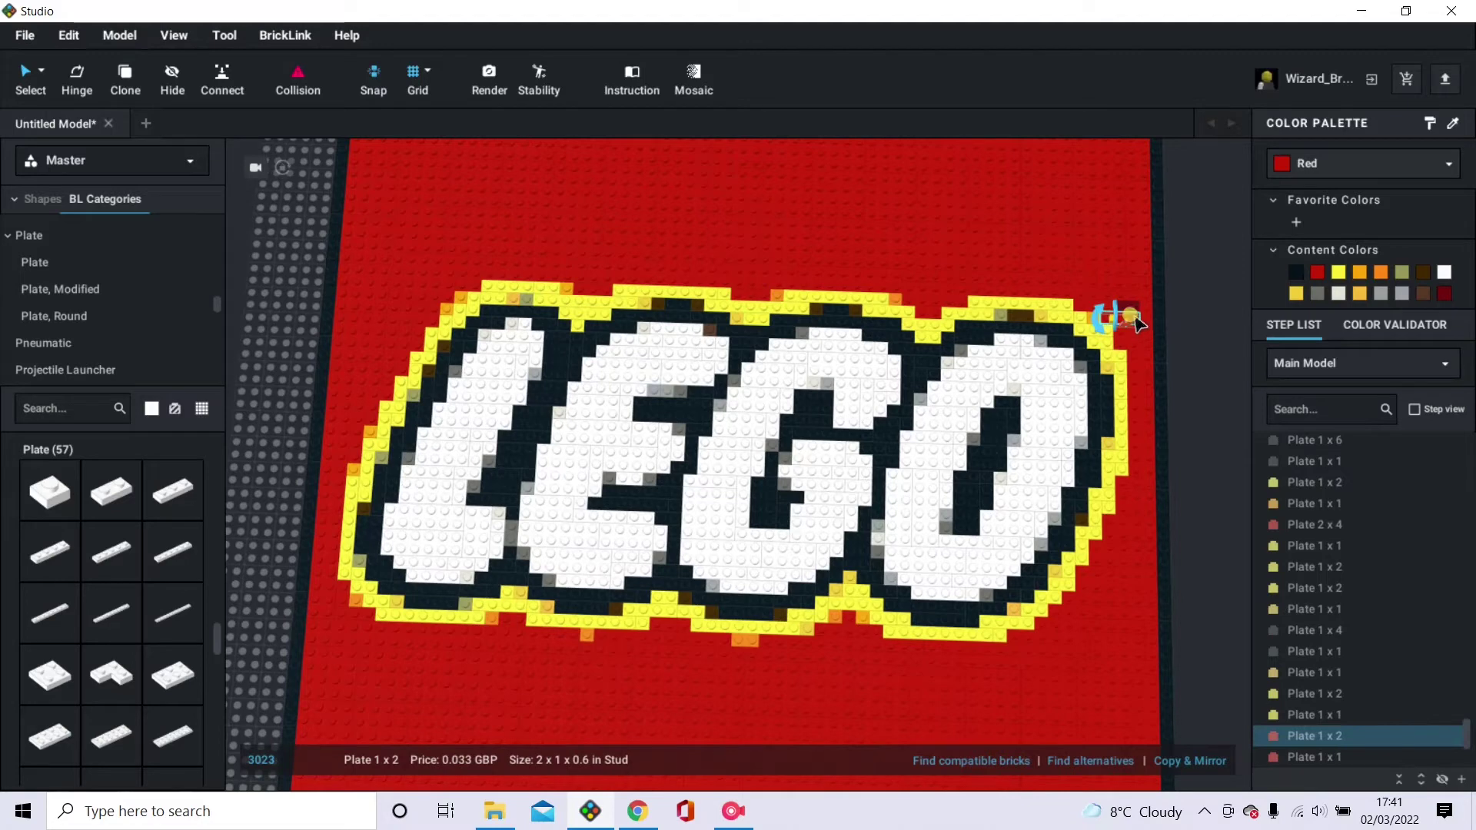
pyautogui.click(1138, 315)
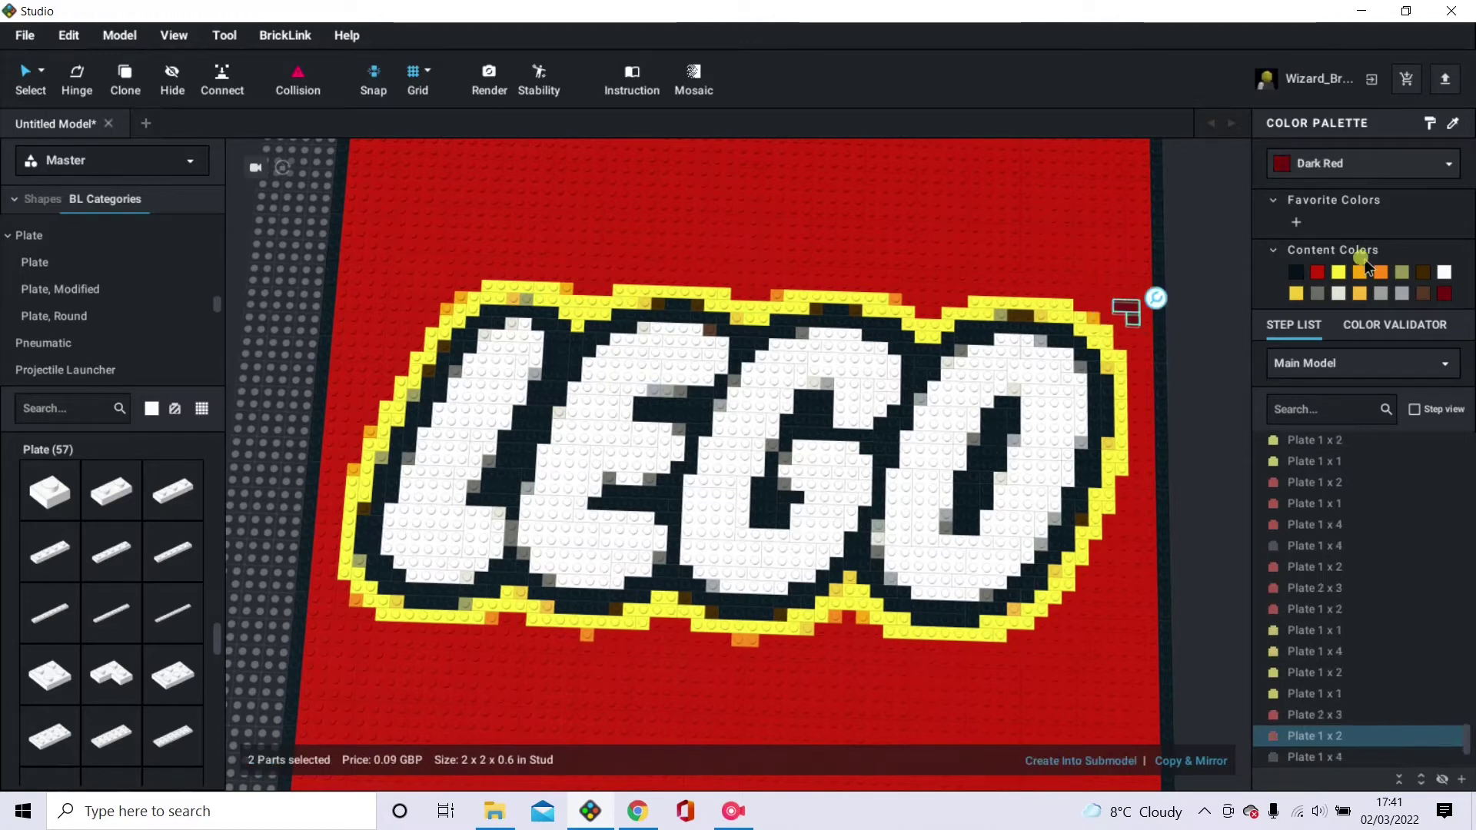
pyautogui.click(1184, 331)
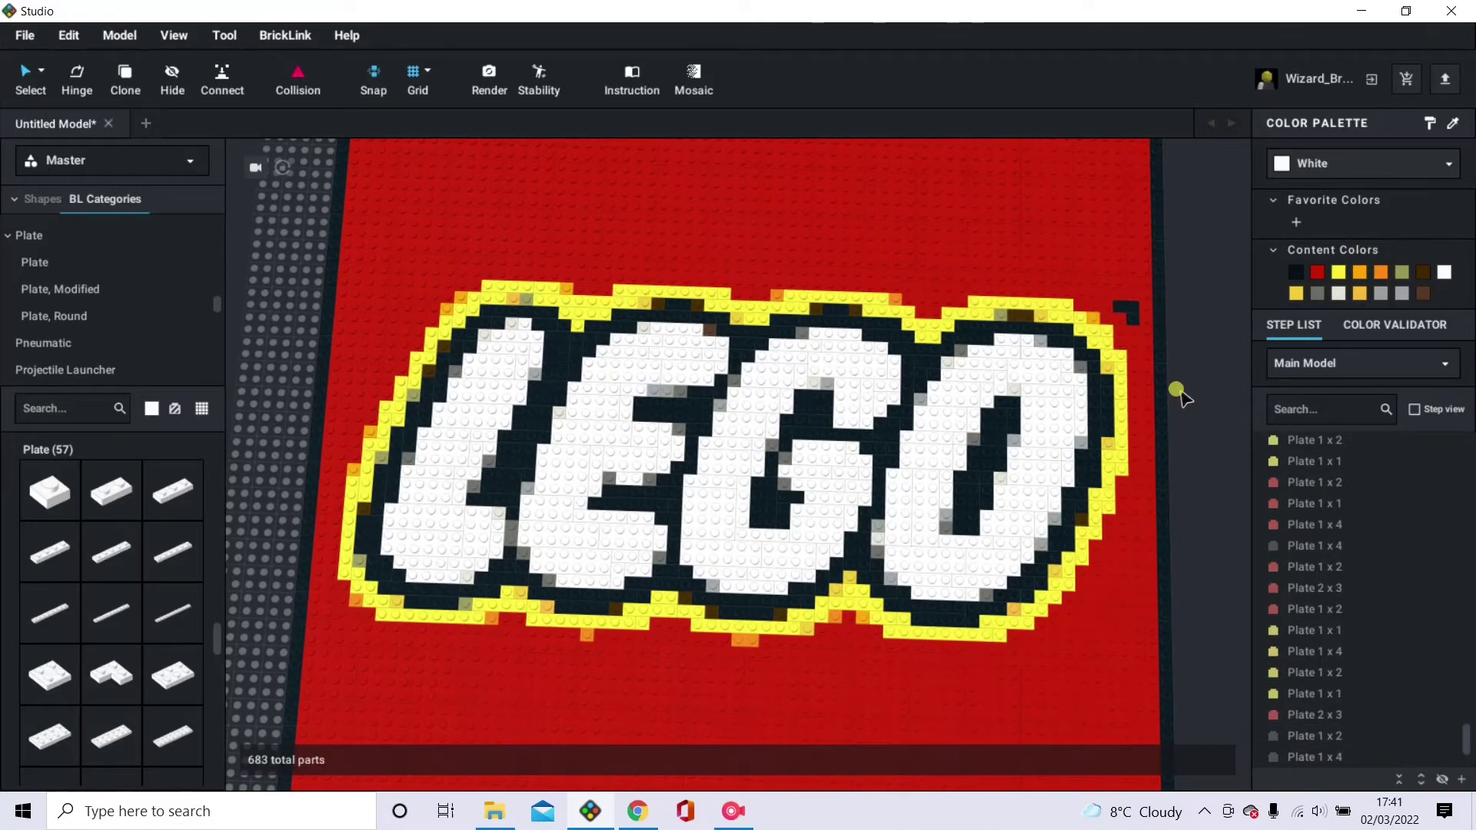
pyautogui.moveTo(1182, 395); pyautogui.dragTo(1159, 393, button='right')
# Using By Color selection, recolour all dark brown outline plates Bright Light Yellow.
pyautogui.click(1083, 496)
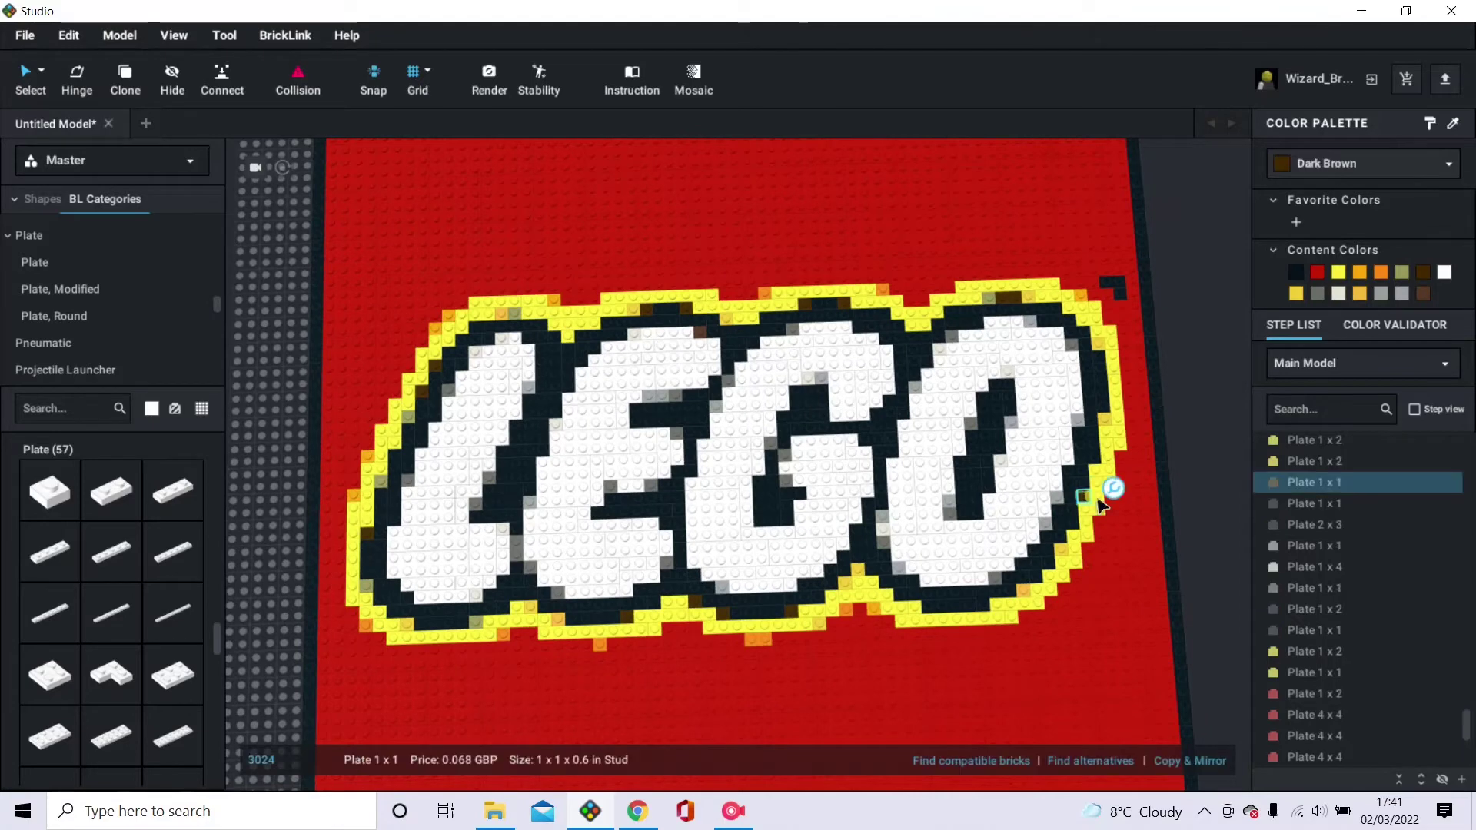
pyautogui.click(41, 72)
pyautogui.click(85, 97)
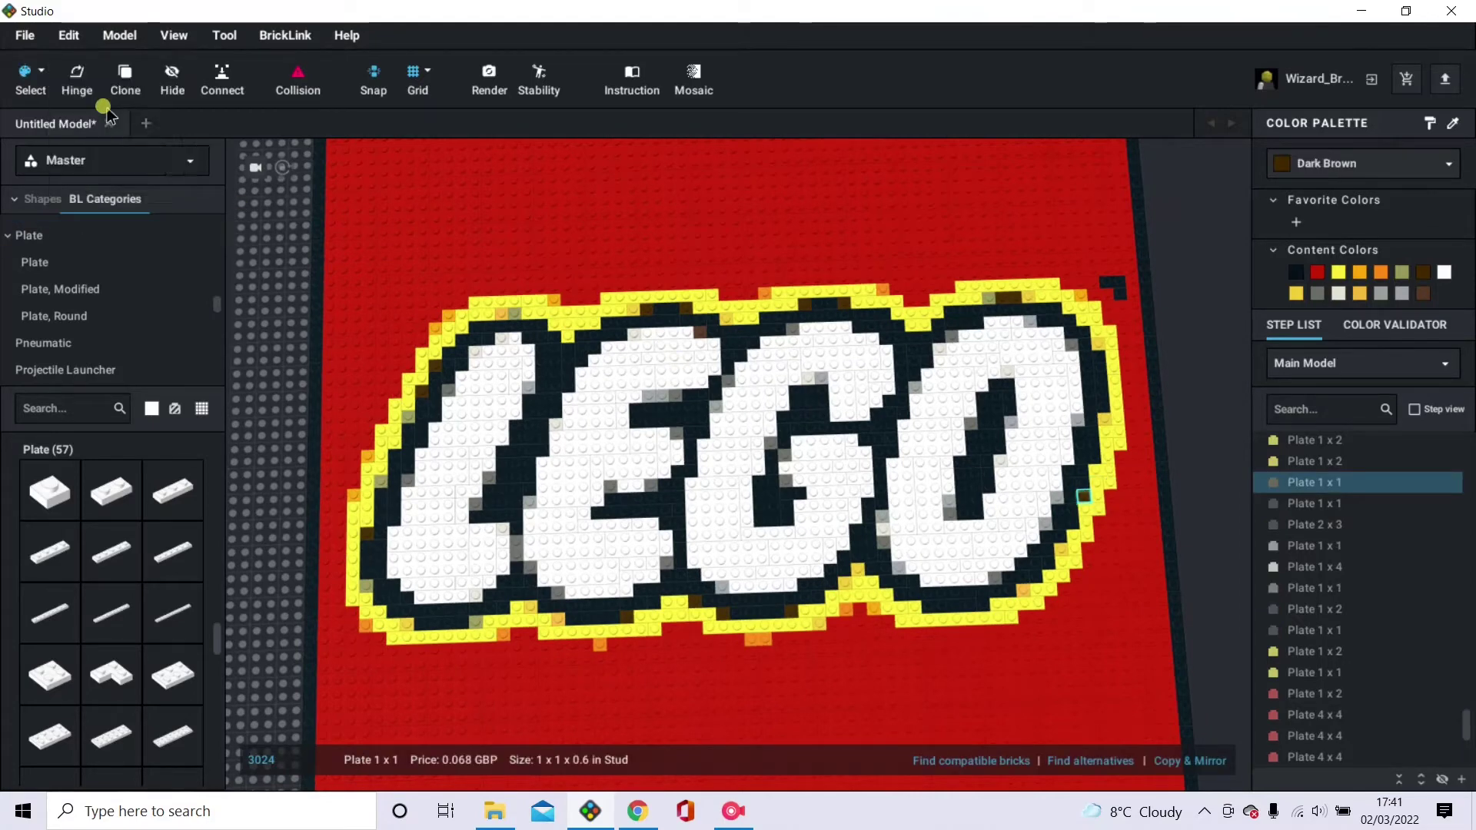
pyautogui.click(1084, 501)
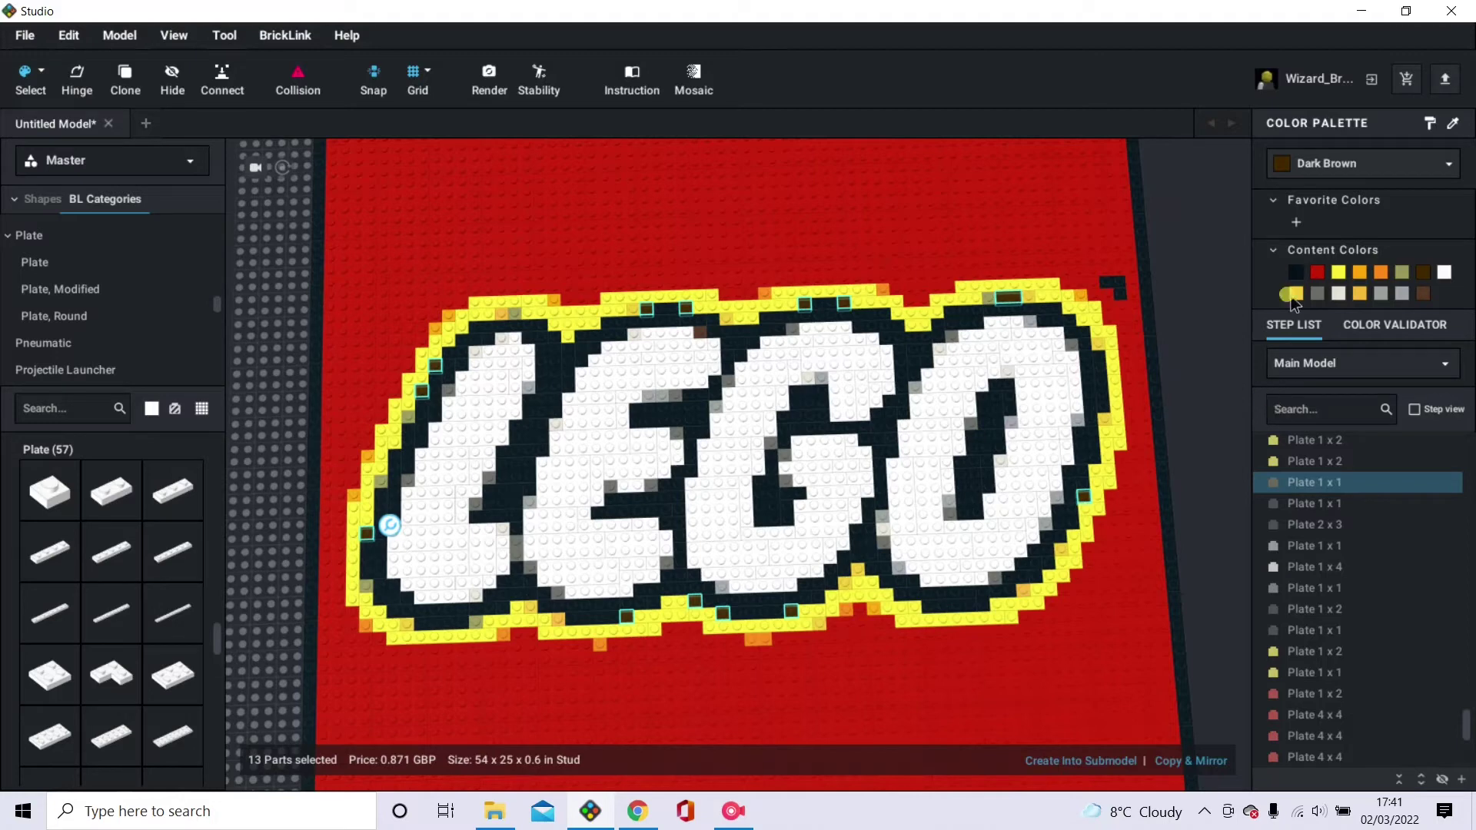
pyautogui.click(1338, 274)
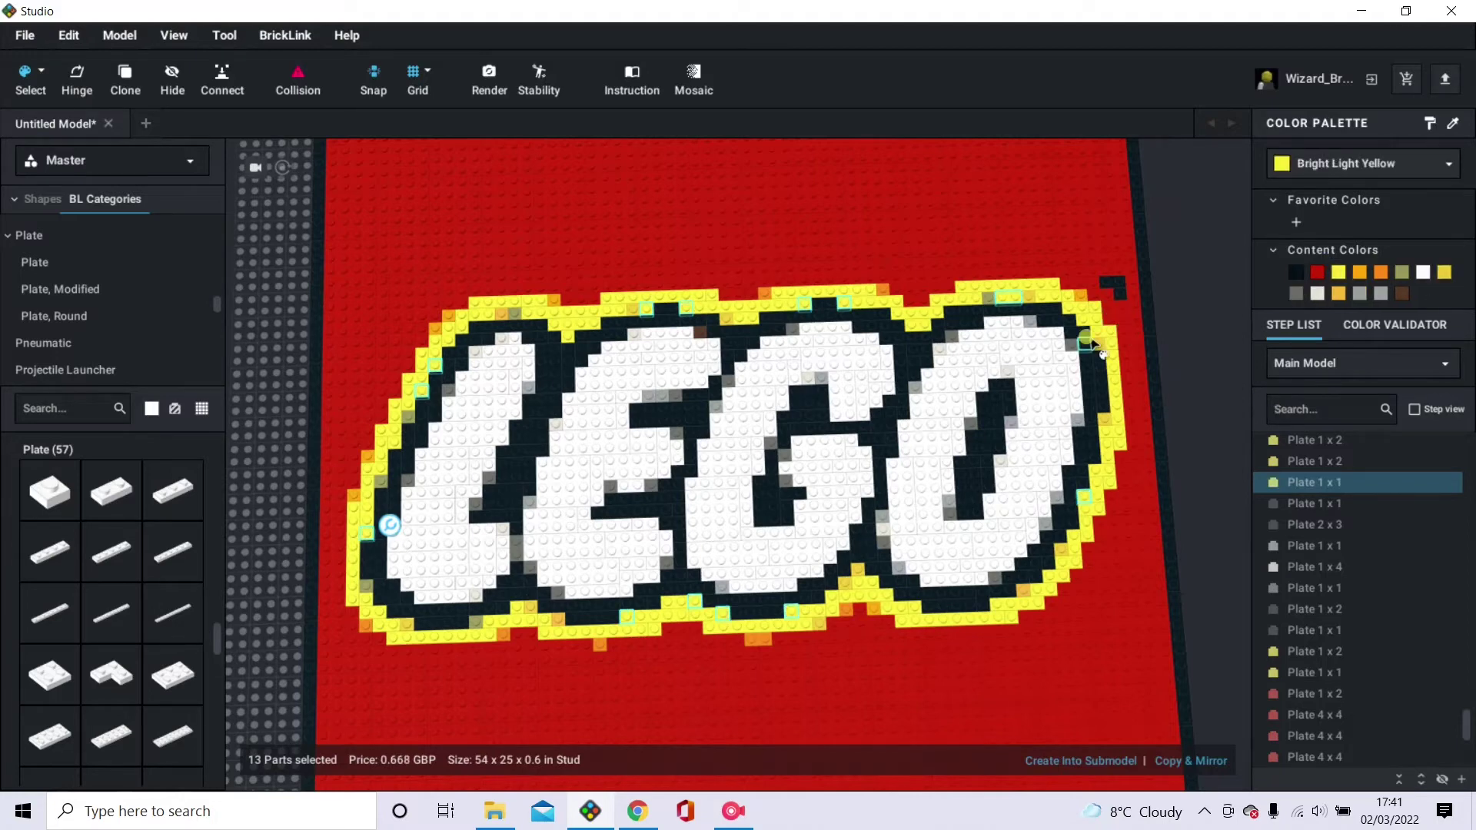
# Compare Yellow and Bright Light Yellow selections, then recolour the outline plates Yellow.
pyautogui.click(1094, 344)
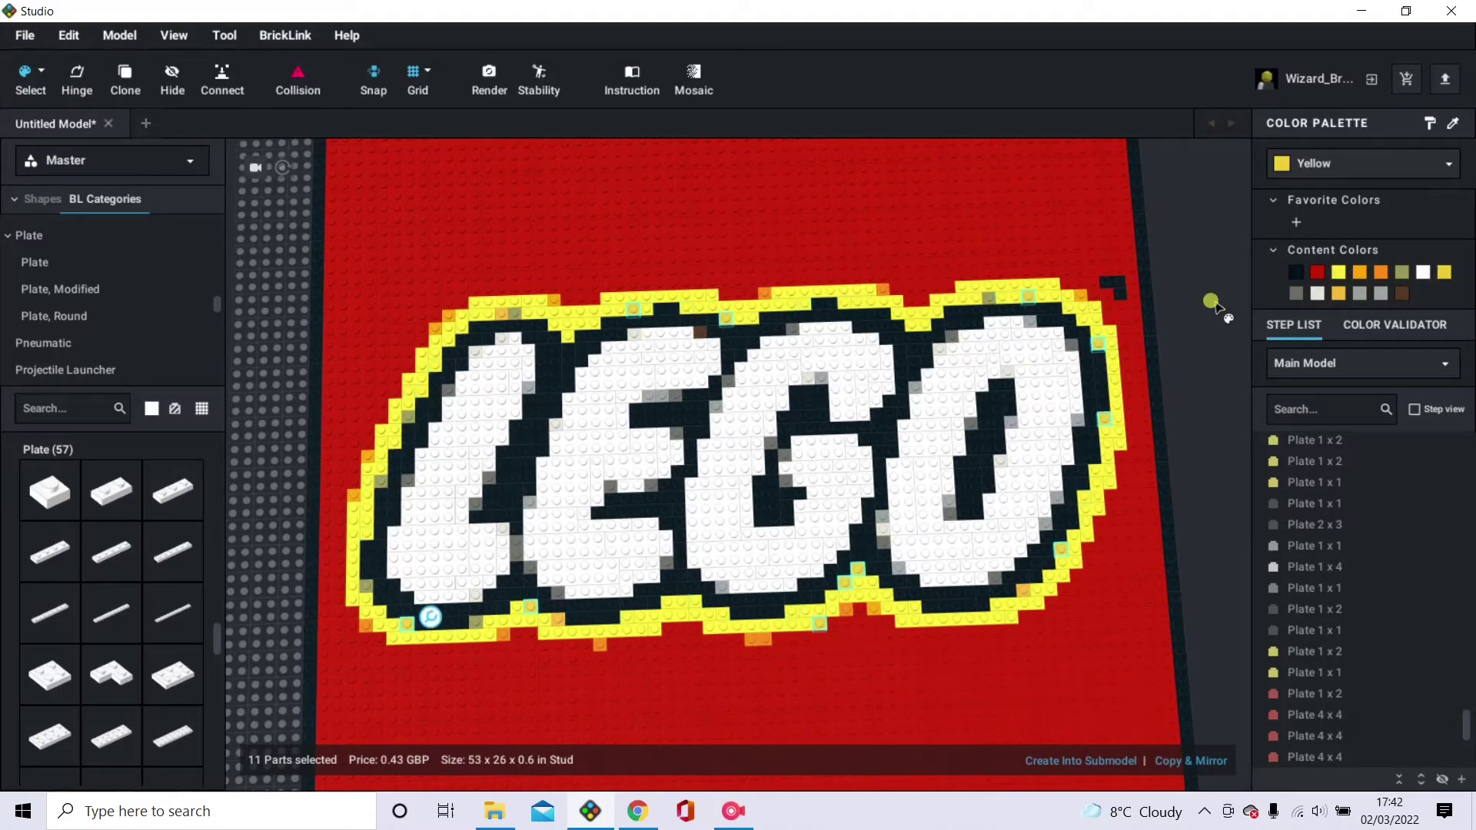
pyautogui.click(1116, 405)
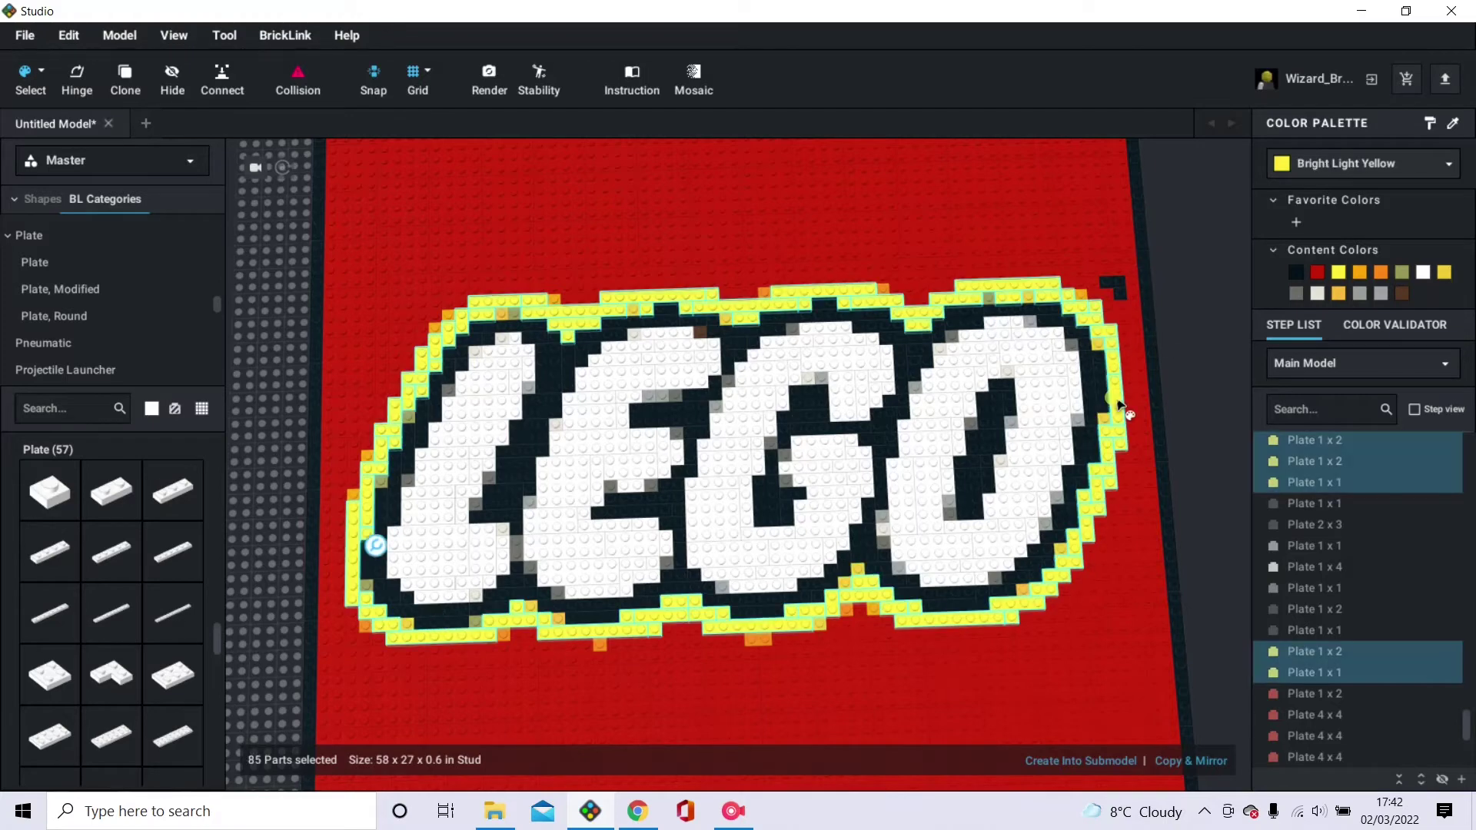
pyautogui.click(1109, 411)
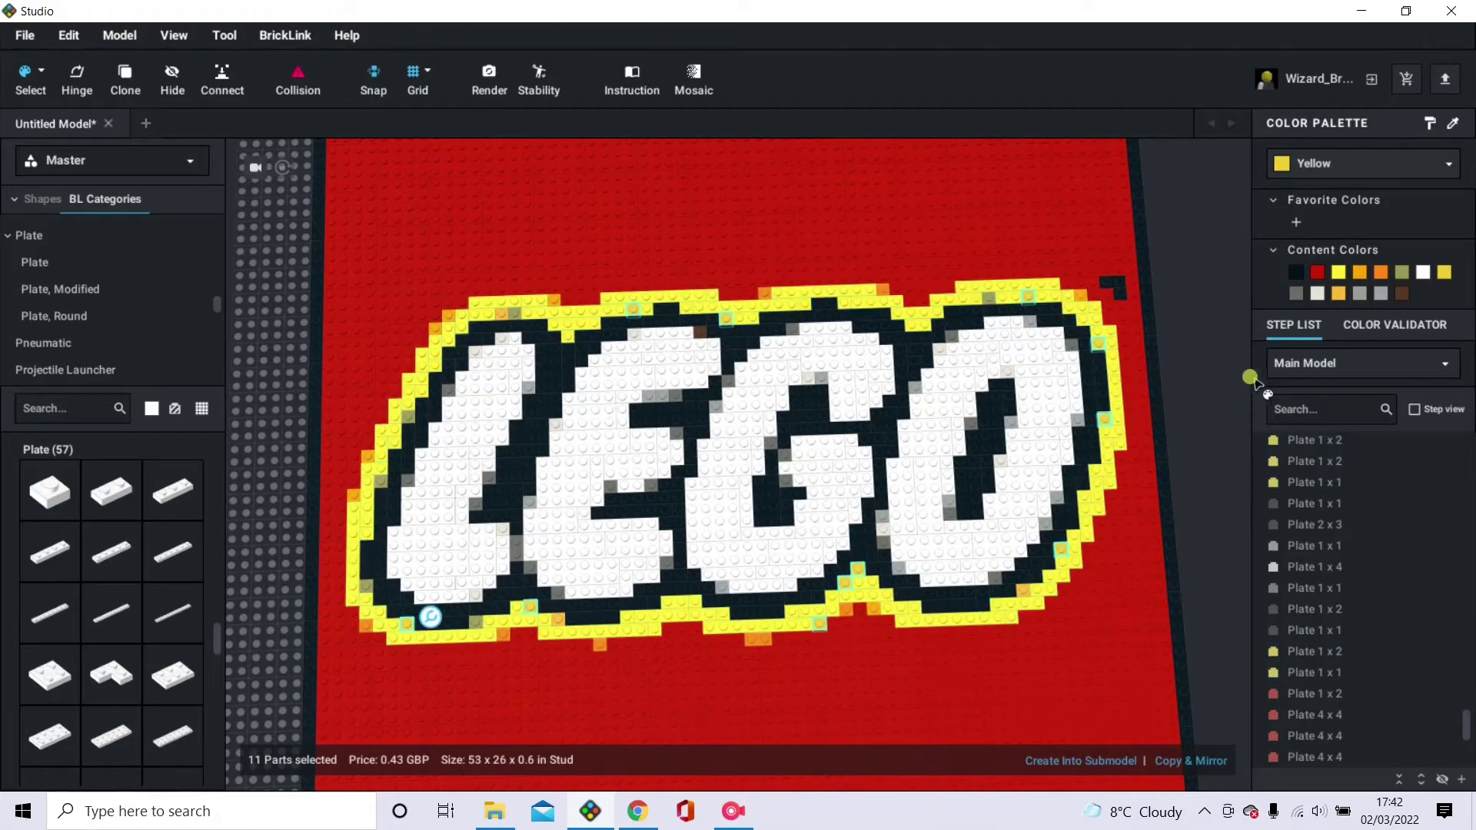
pyautogui.click(1137, 406)
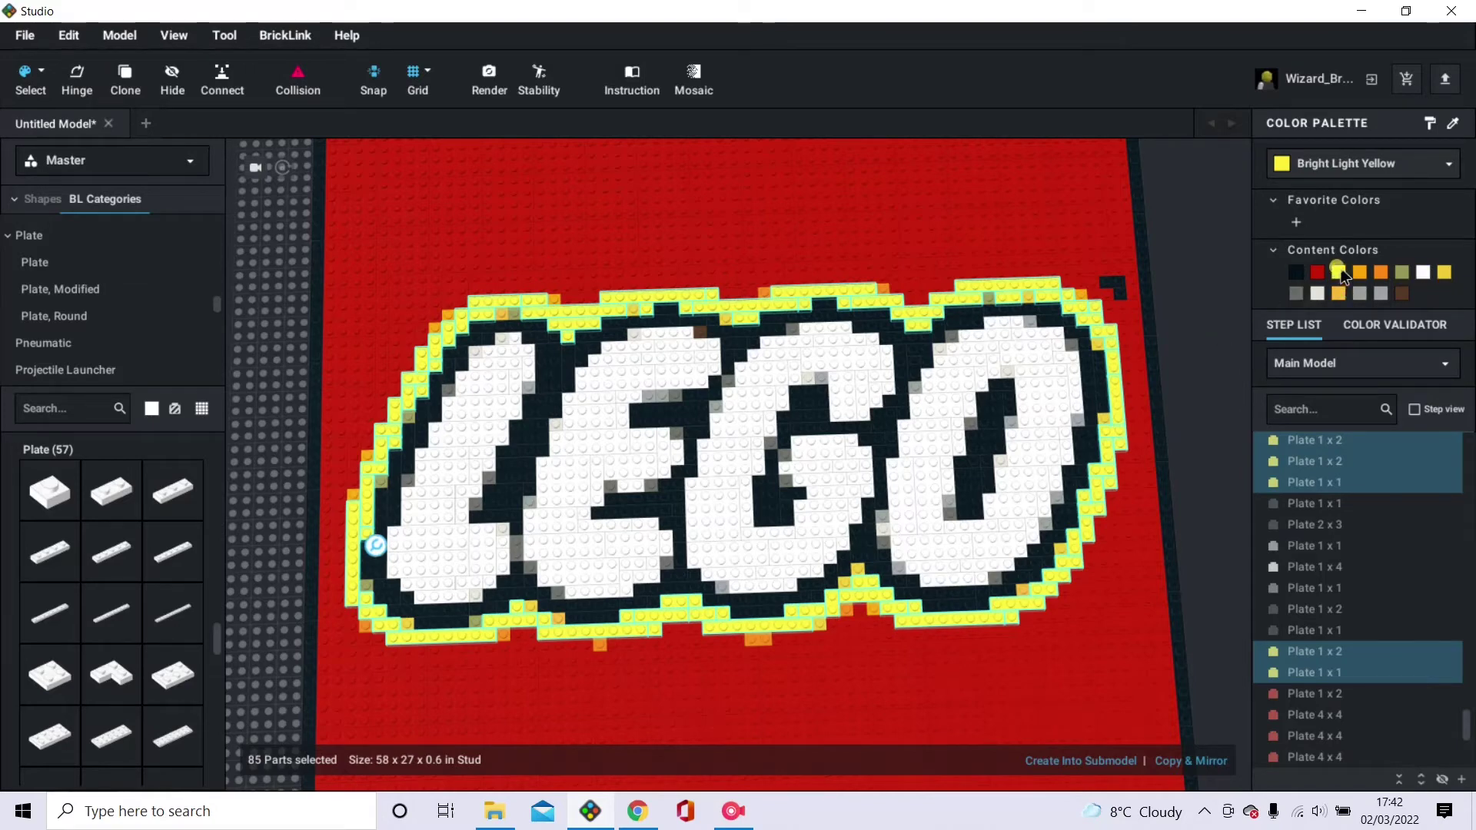
pyautogui.click(1349, 167)
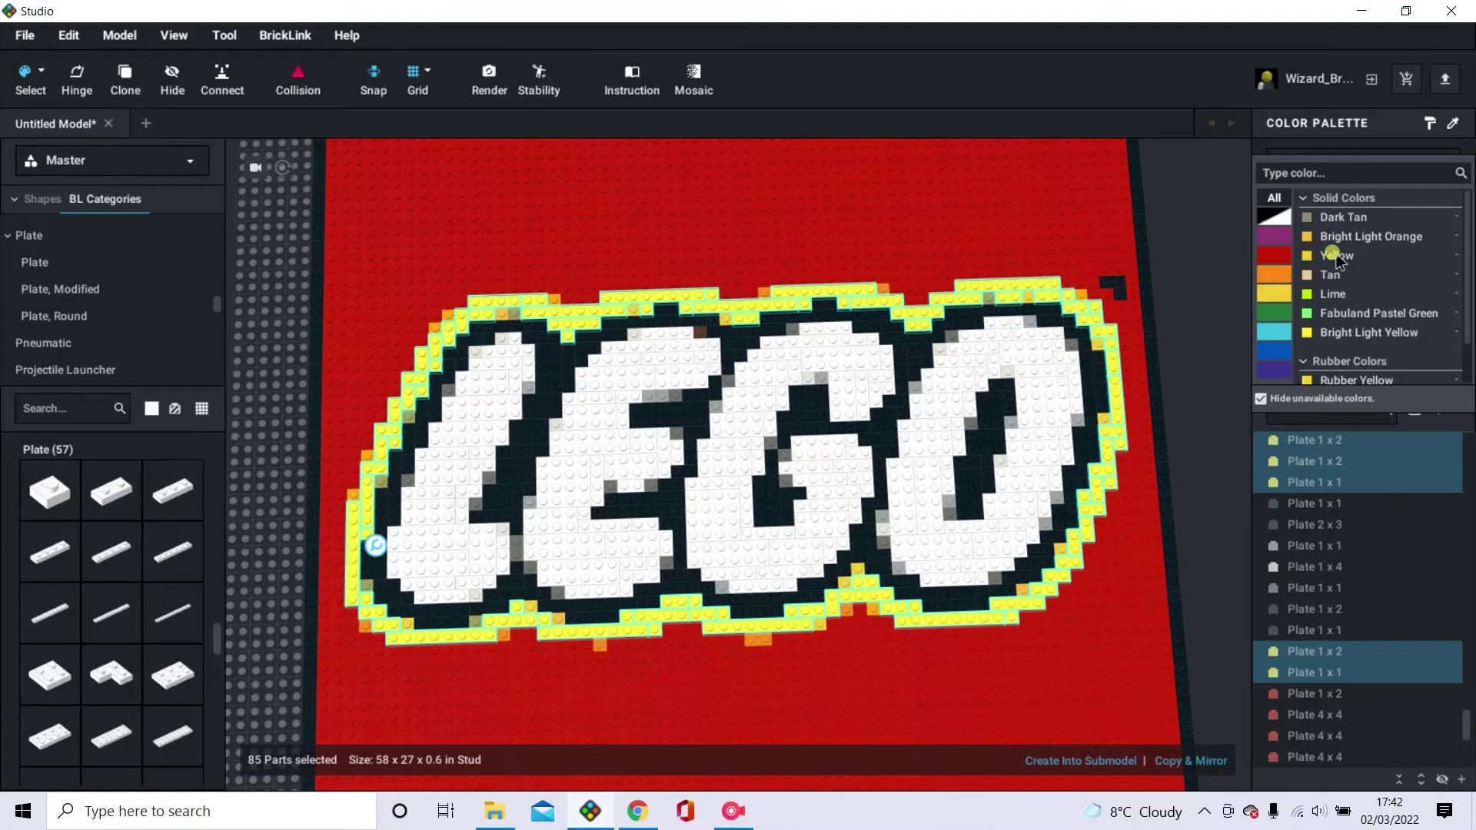
pyautogui.click(1337, 256)
# Recolour the orange, medium orange and olive green outline plates yellow.
pyautogui.click(1113, 287)
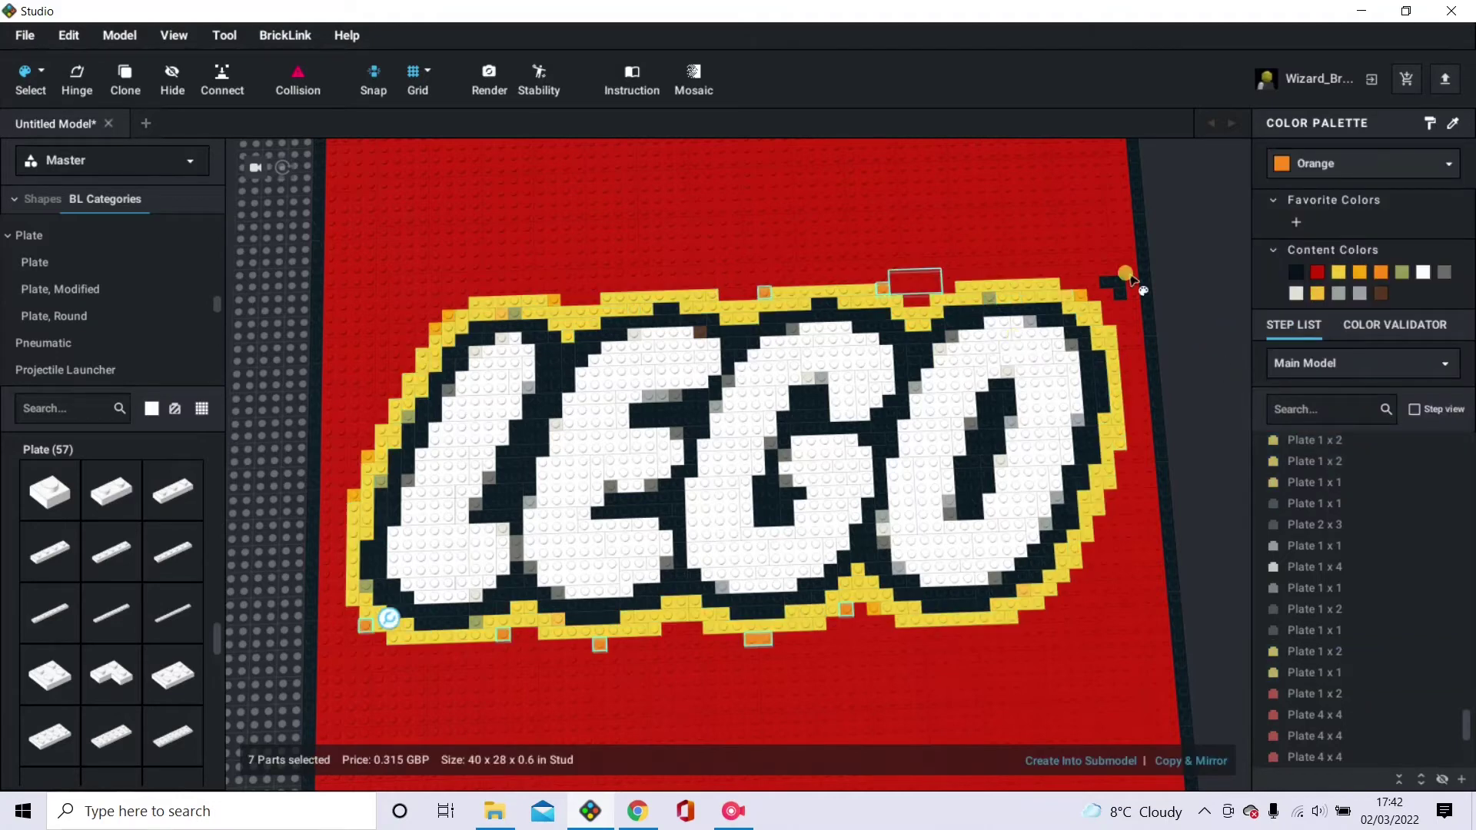
pyautogui.click(1337, 273)
pyautogui.click(1079, 294)
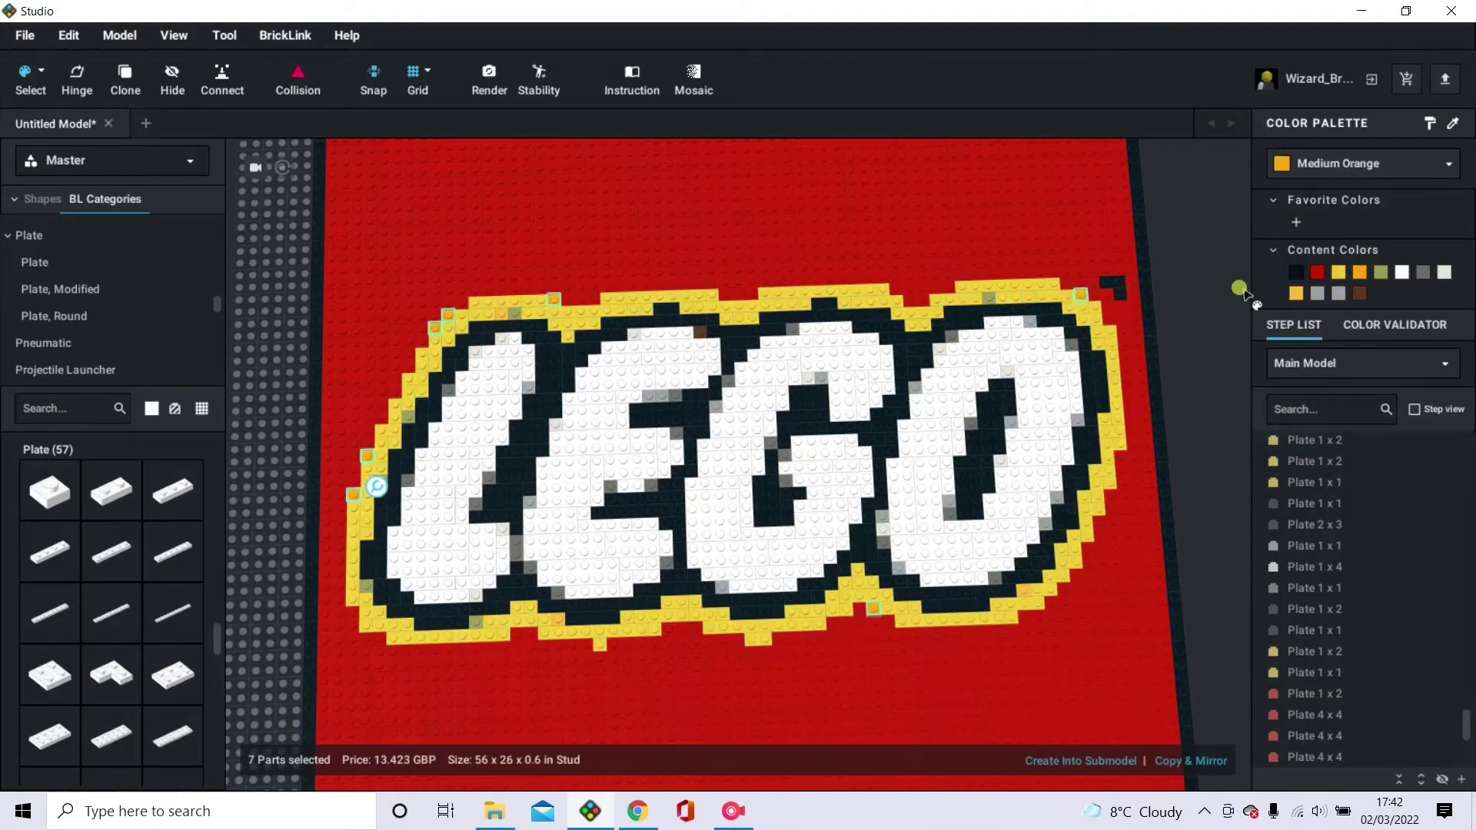
pyautogui.click(1337, 273)
pyautogui.click(989, 298)
pyautogui.click(1337, 273)
# Recolour the brown plate in the letter E and the Light Bluish Gray plates white.
pyautogui.click(1048, 438)
pyautogui.click(700, 331)
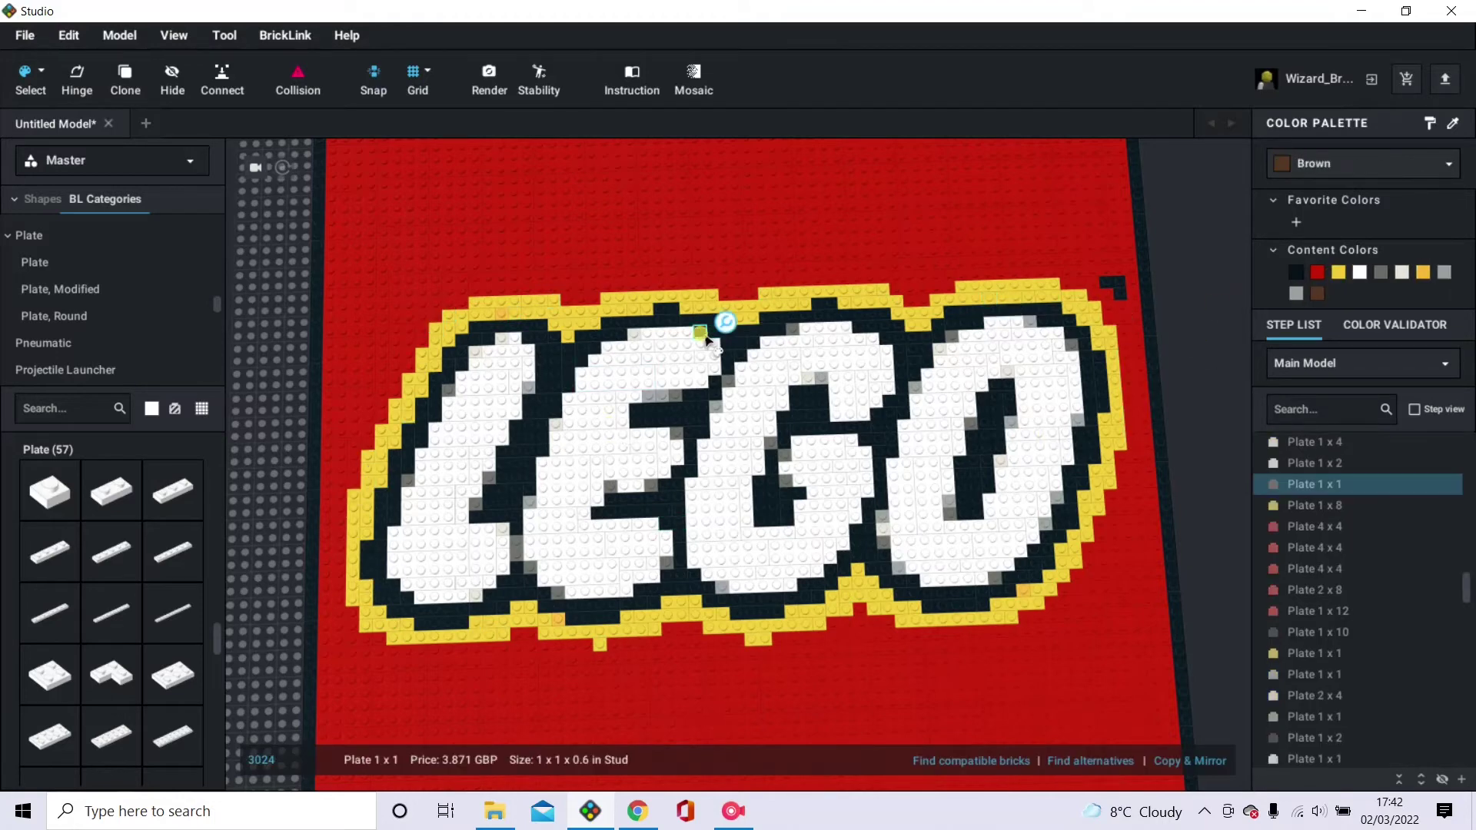
pyautogui.click(1359, 273)
pyautogui.click(821, 377)
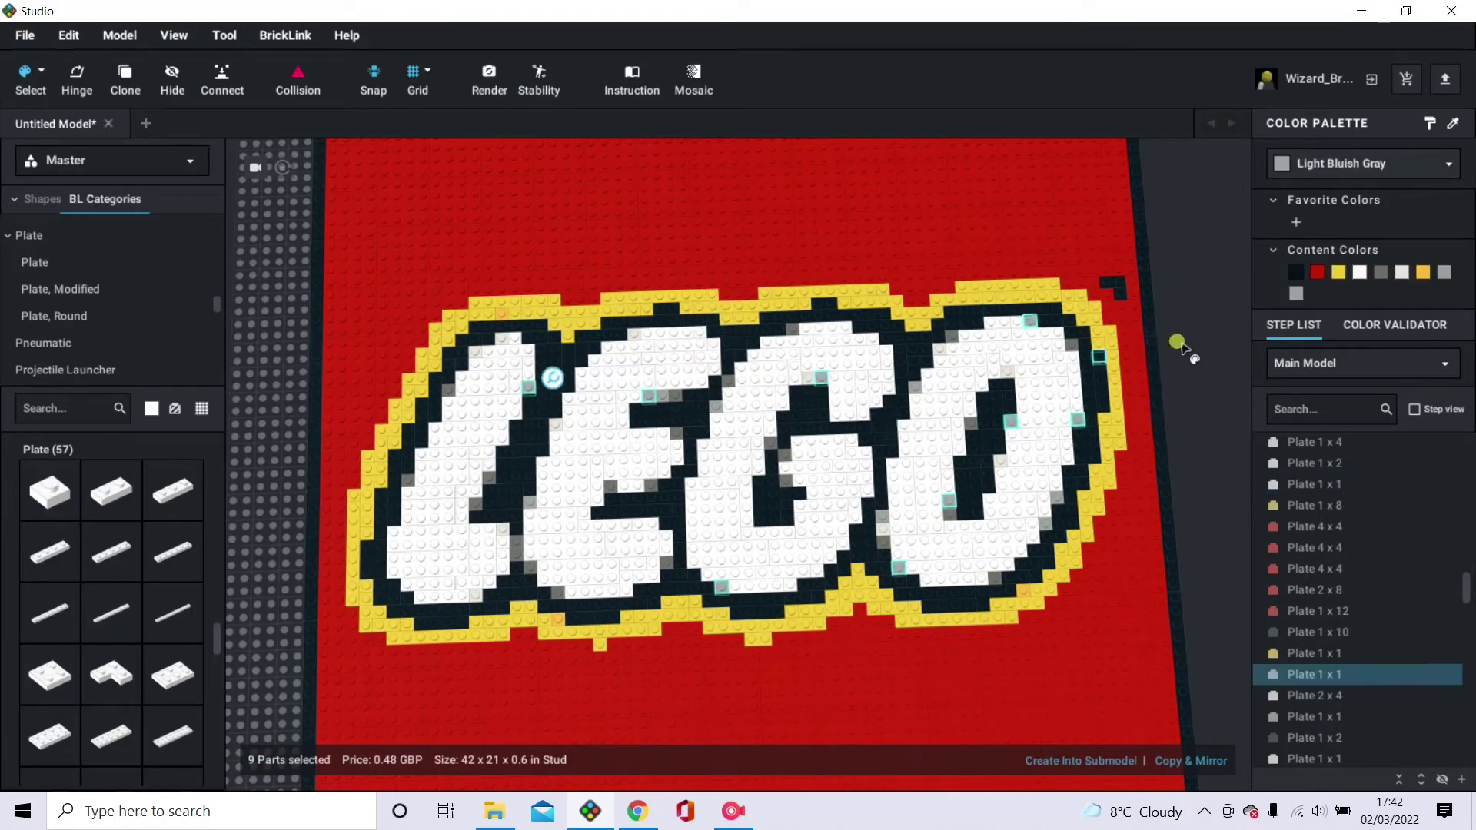
pyautogui.click(1359, 273)
pyautogui.click(1106, 344)
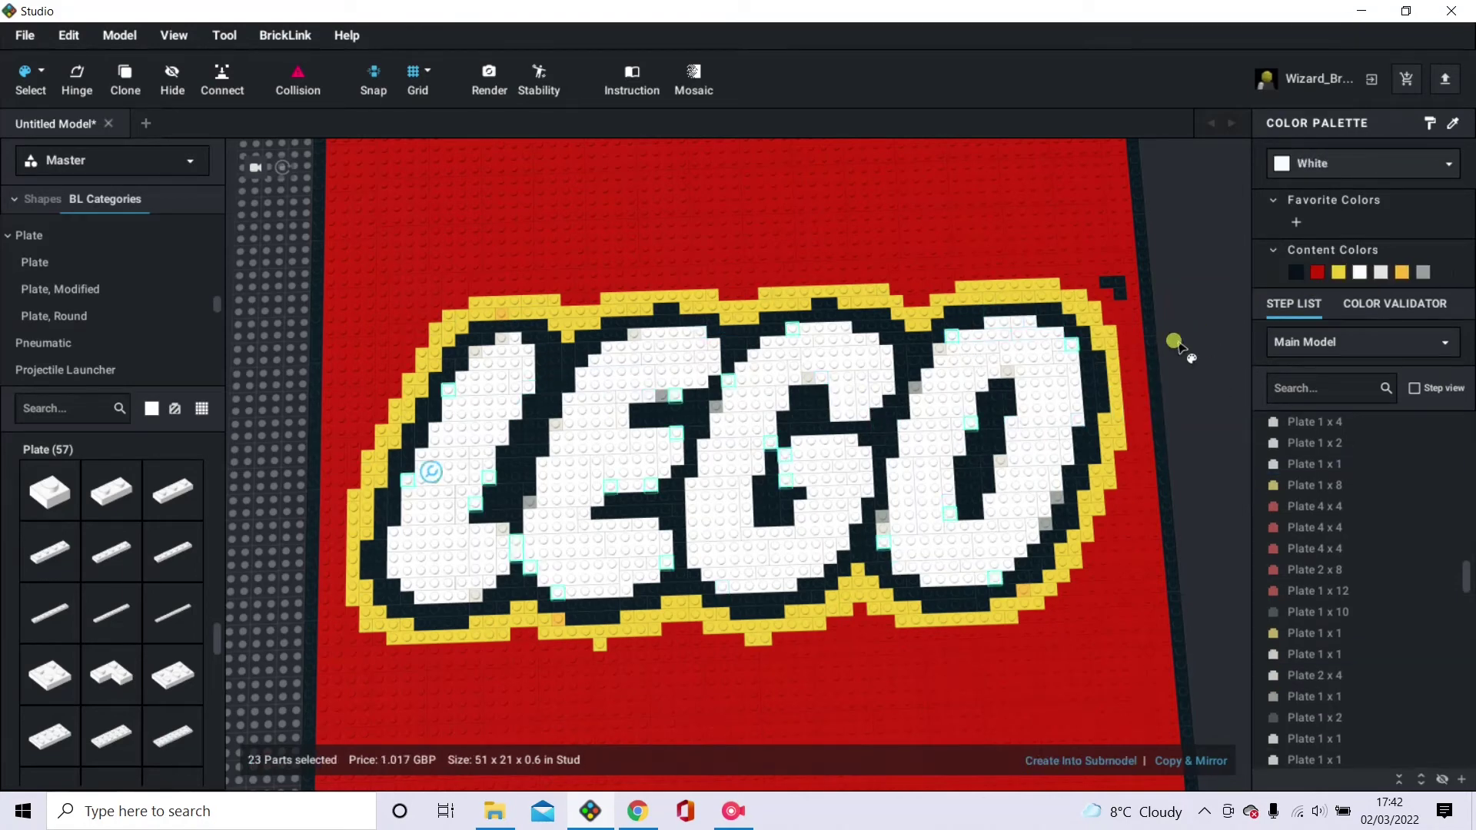
pyautogui.click(1176, 346)
pyautogui.click(1045, 523)
# Recolour the selected light grey plates white and deselect them.
pyautogui.click(1359, 273)
pyautogui.click(1197, 353)
pyautogui.scroll(-5, 1190, 392)
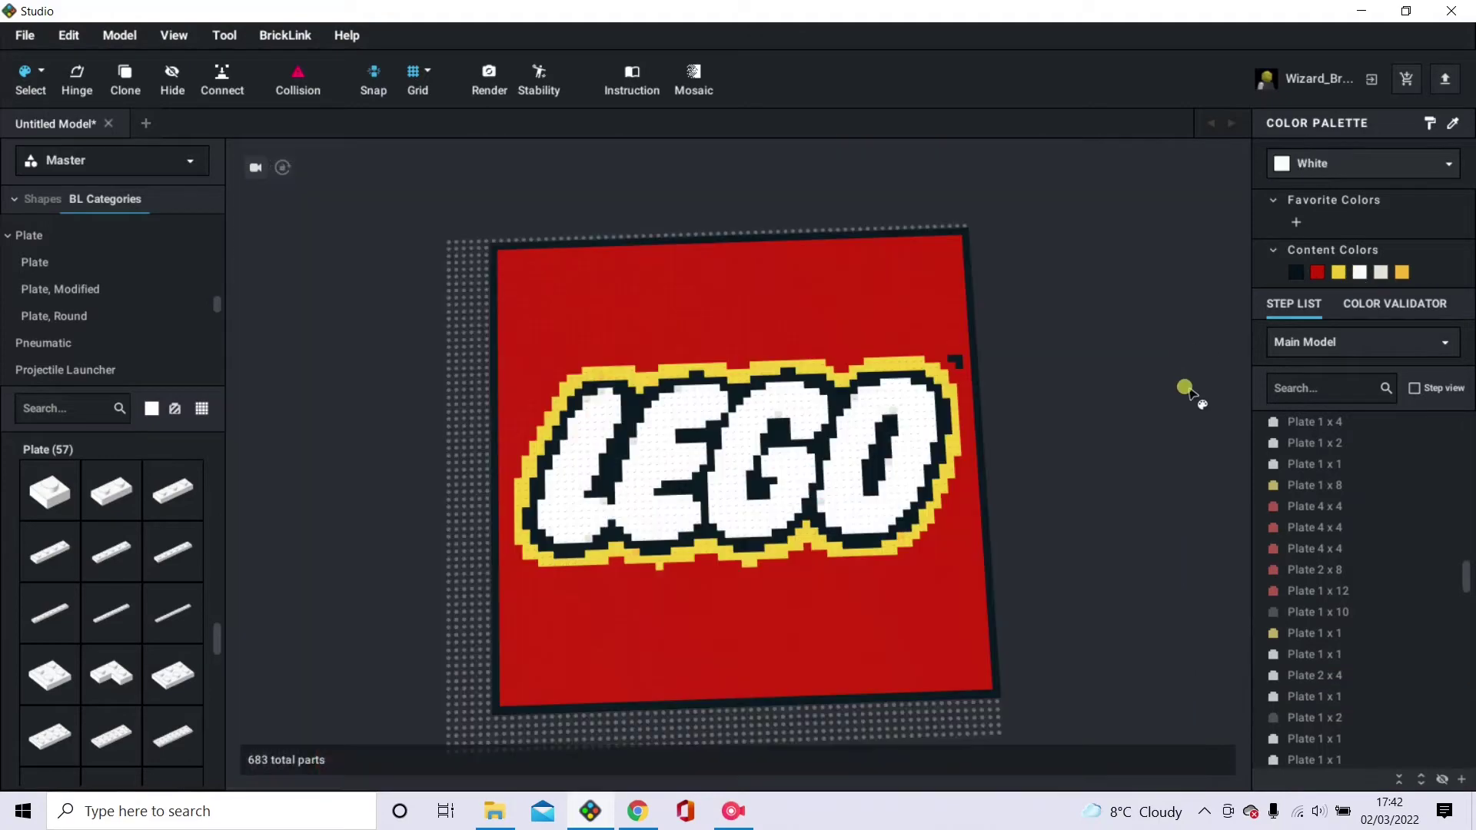
pyautogui.scroll(-3, 1188, 390)
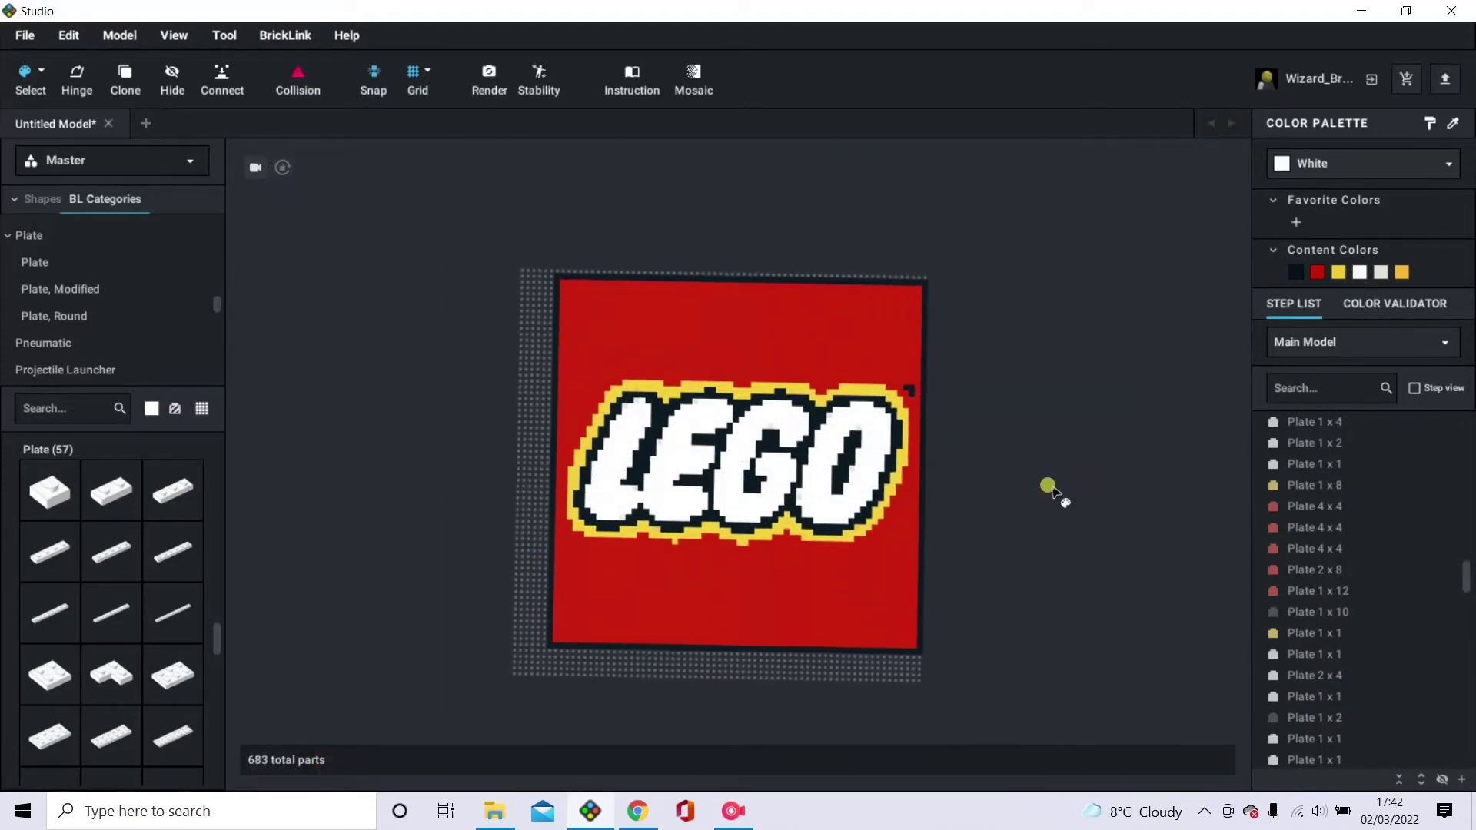
pyautogui.scroll(5, 1046, 492)
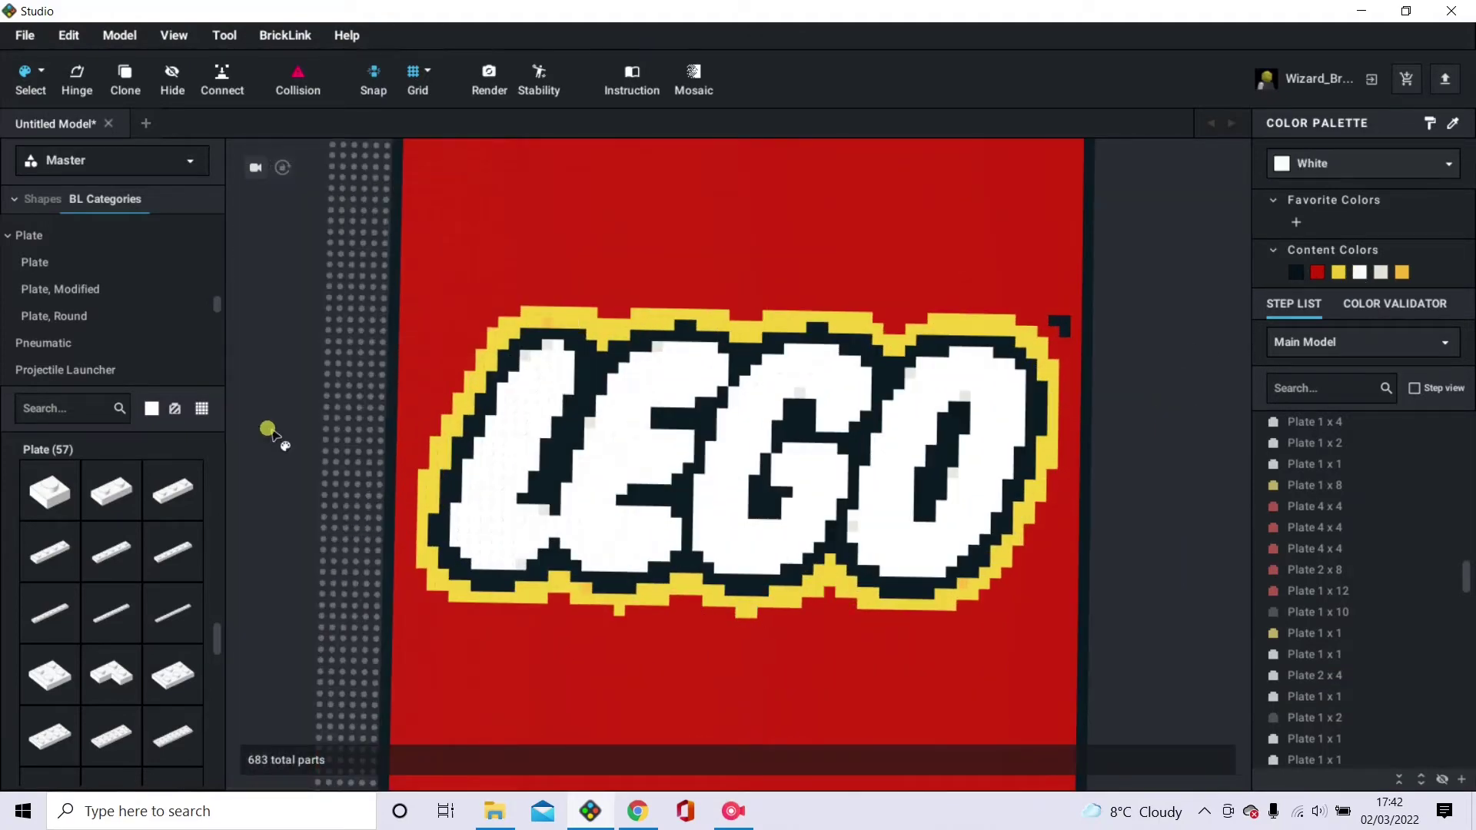
pyautogui.scroll(2, 332, 425)
pyautogui.scroll(-4, 350, 419)
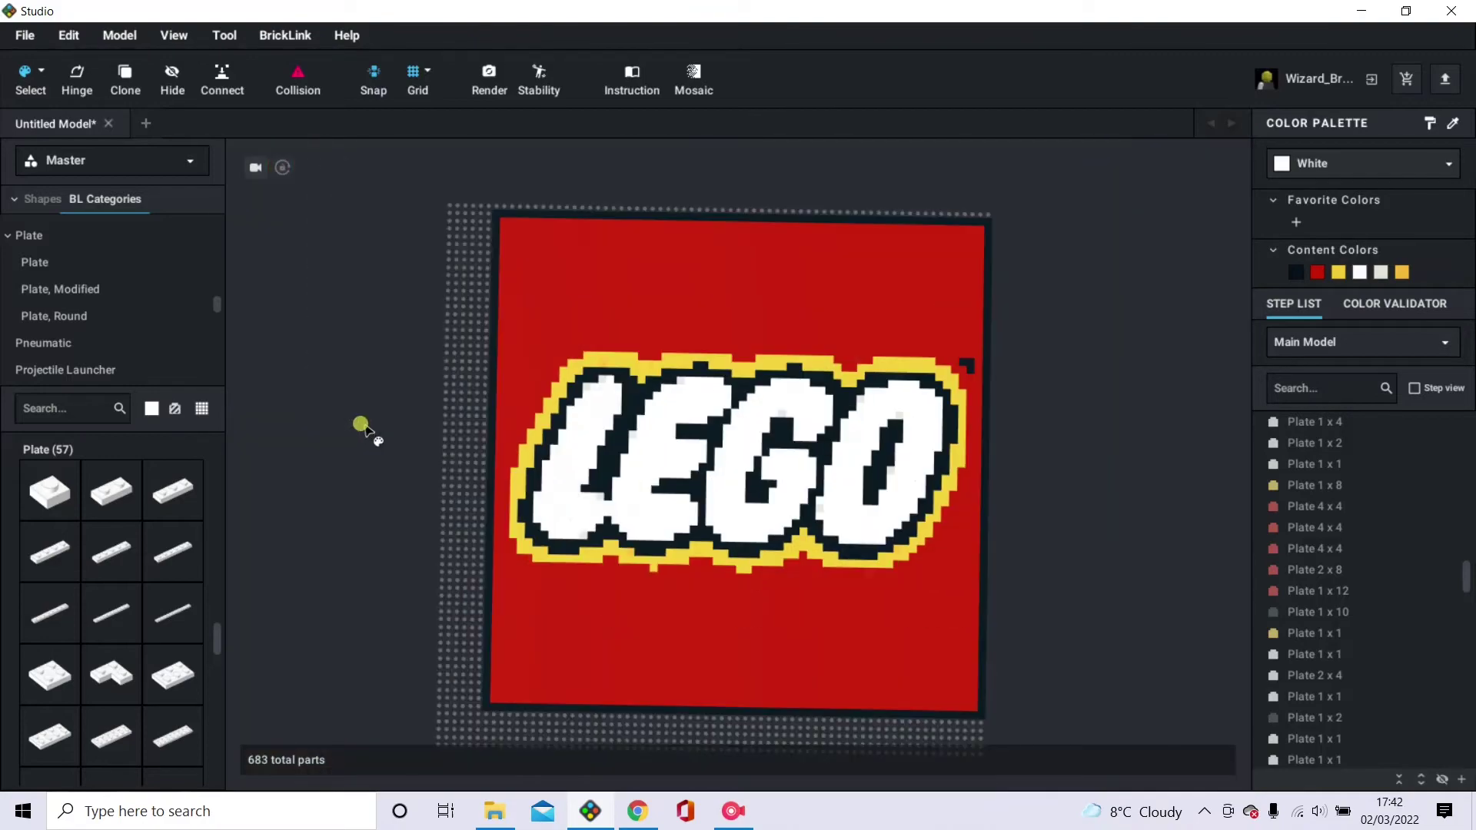
pyautogui.scroll(-1, 362, 425)
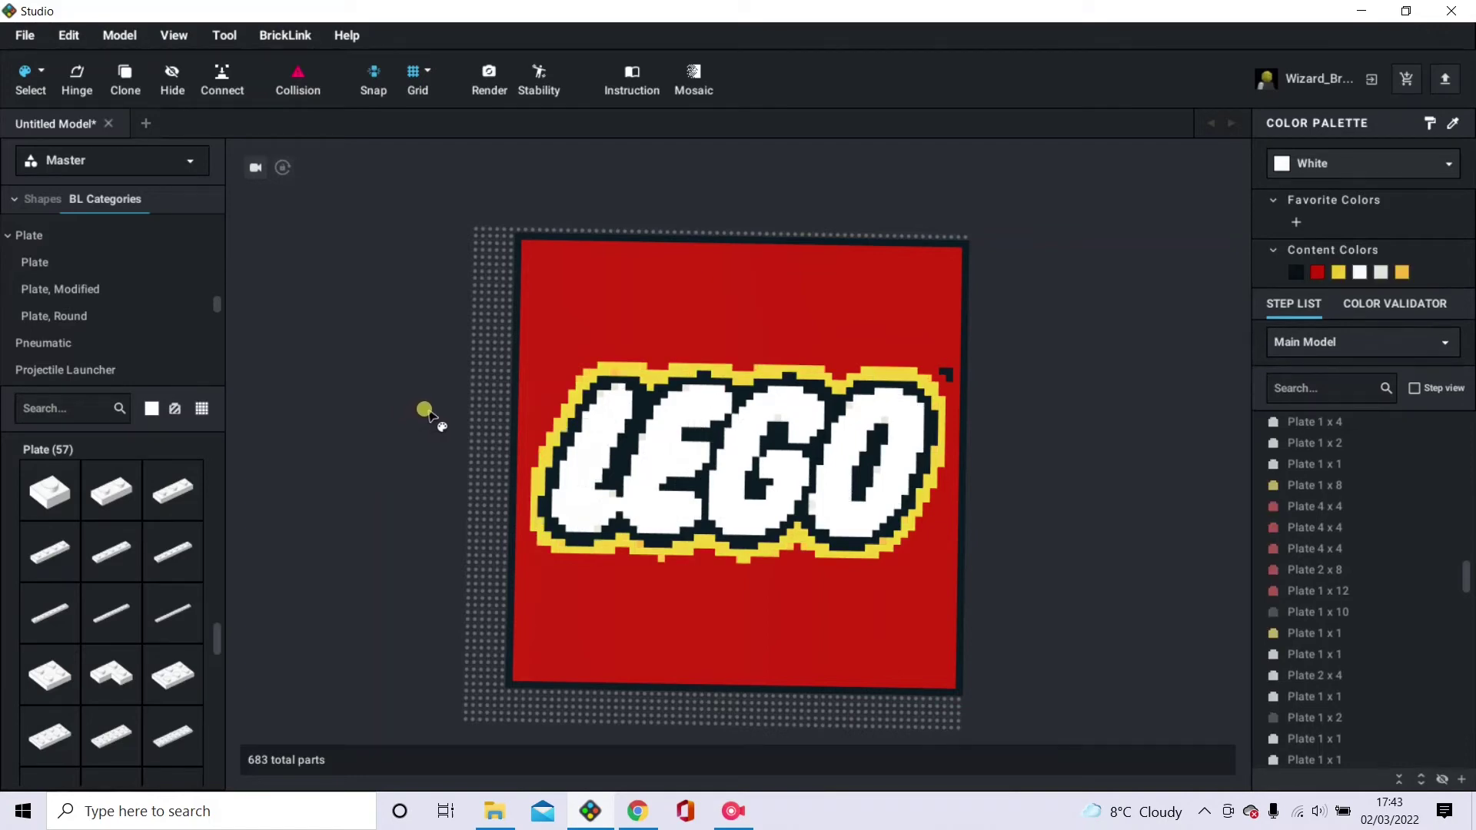
# Turn the Bright Light Orange outline plates yellow, then clear the selection.
pyautogui.click(1406, 276)
pyautogui.scroll(2, 973, 523)
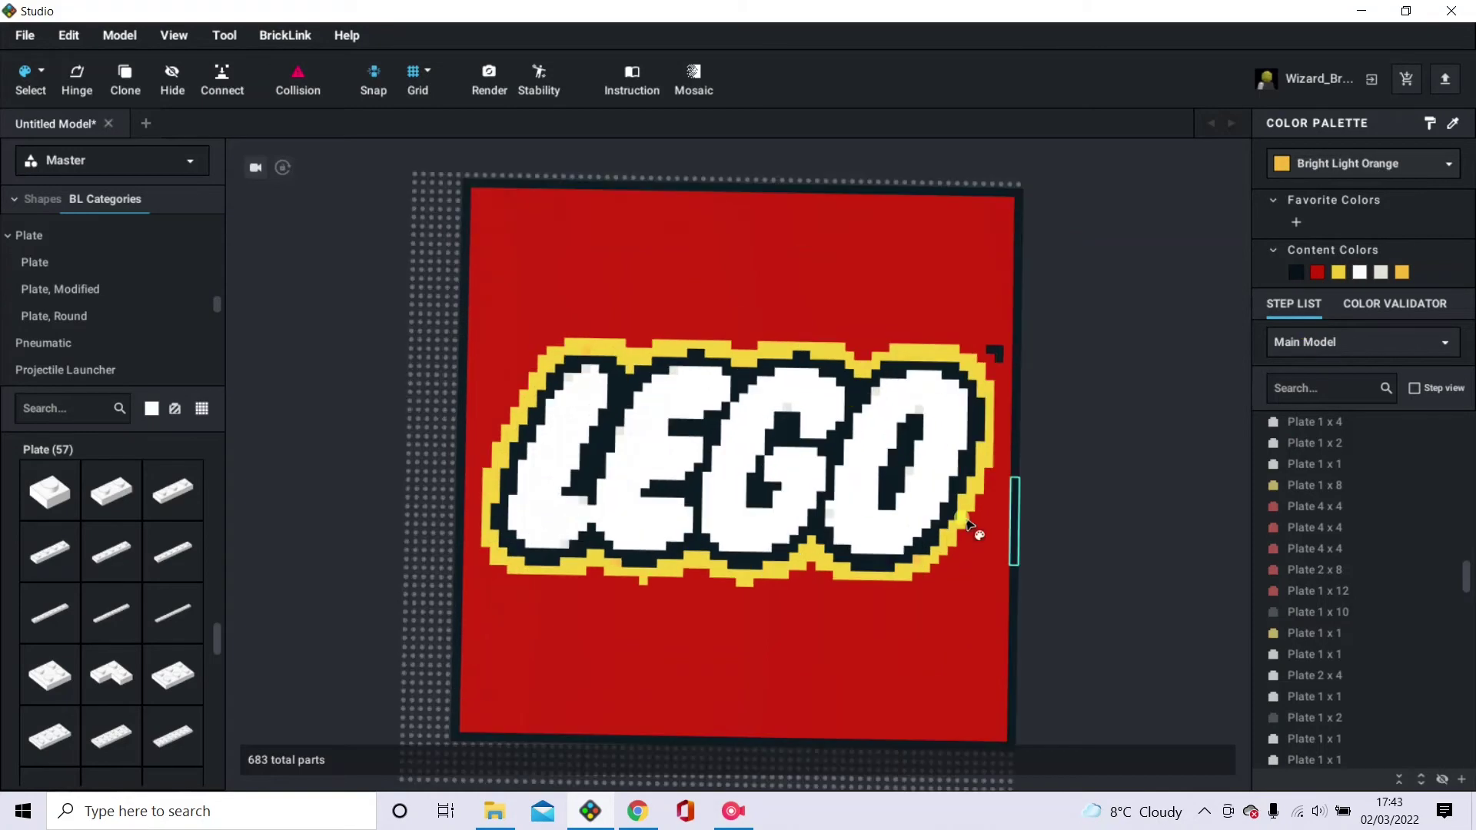
pyautogui.scroll(2, 970, 529)
pyautogui.click(548, 624)
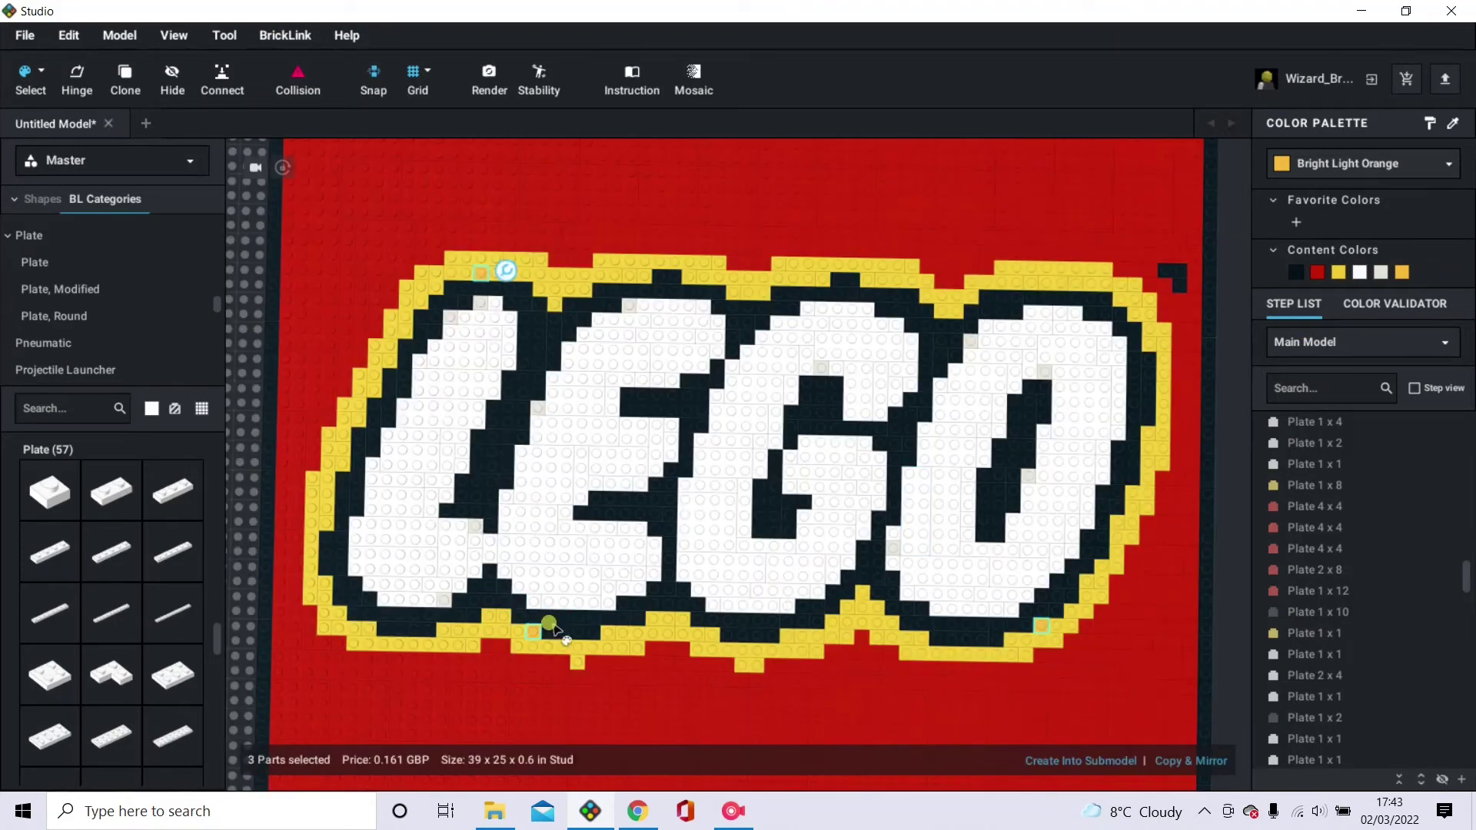
pyautogui.click(1339, 274)
pyautogui.click(1235, 421)
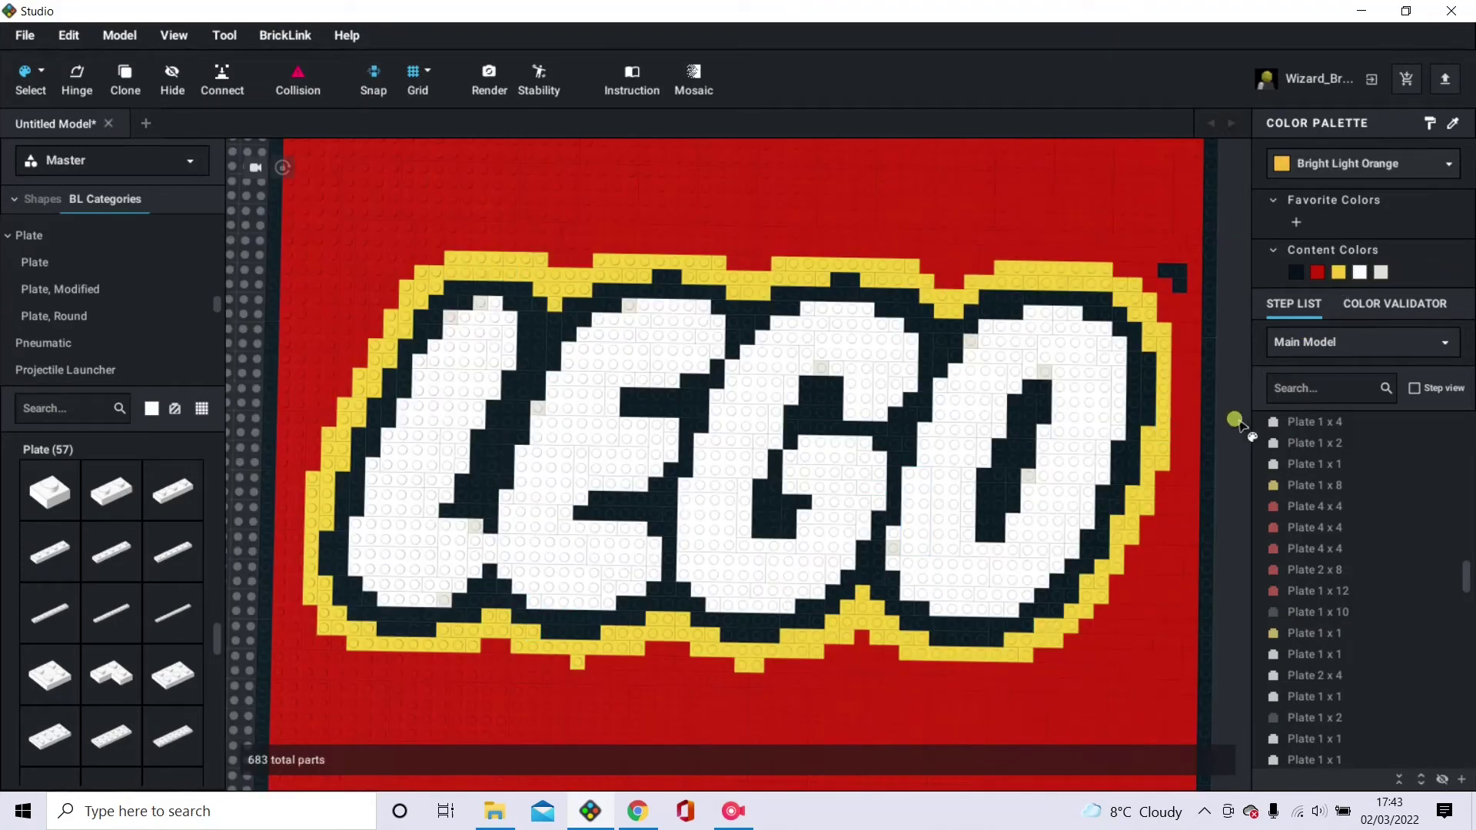
pyautogui.scroll(-3, 1228, 424)
pyautogui.scroll(1, 1191, 431)
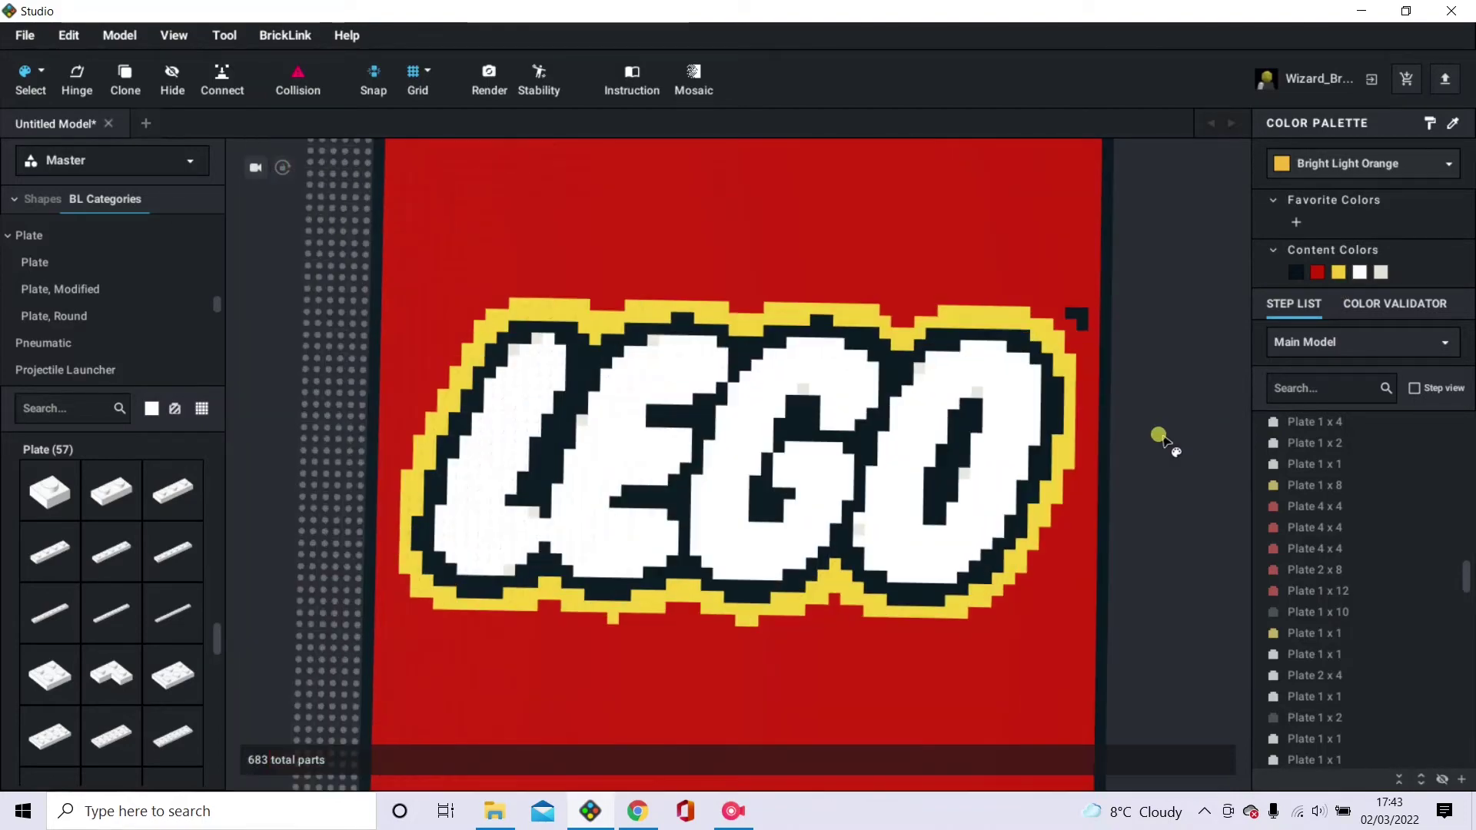
# Return to the default selection mode and place a white 16×16 plate on the mosaic.
pyautogui.moveTo(1159, 435); pyautogui.dragTo(857, 361, button='right')
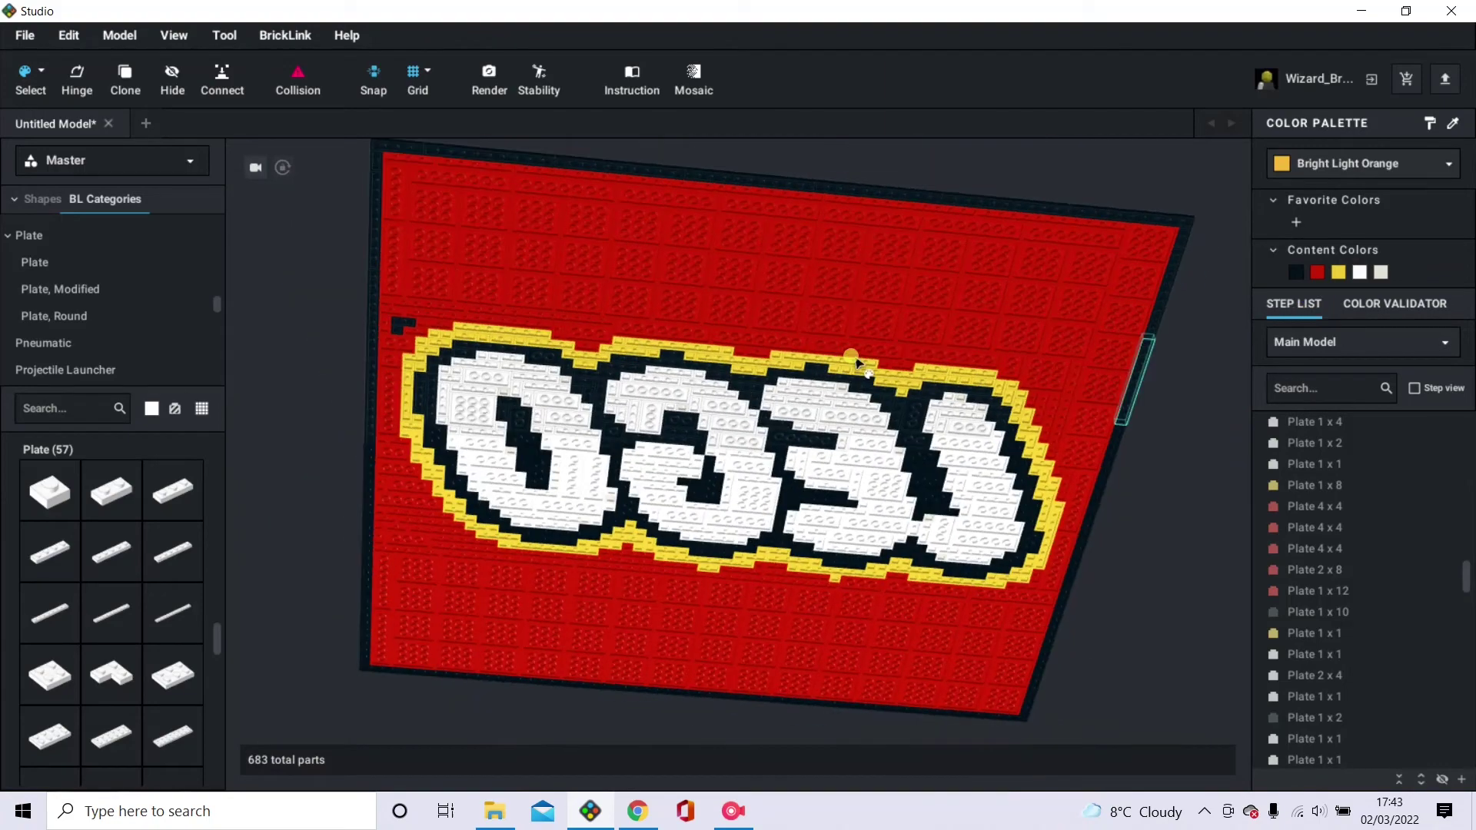
pyautogui.click(38, 73)
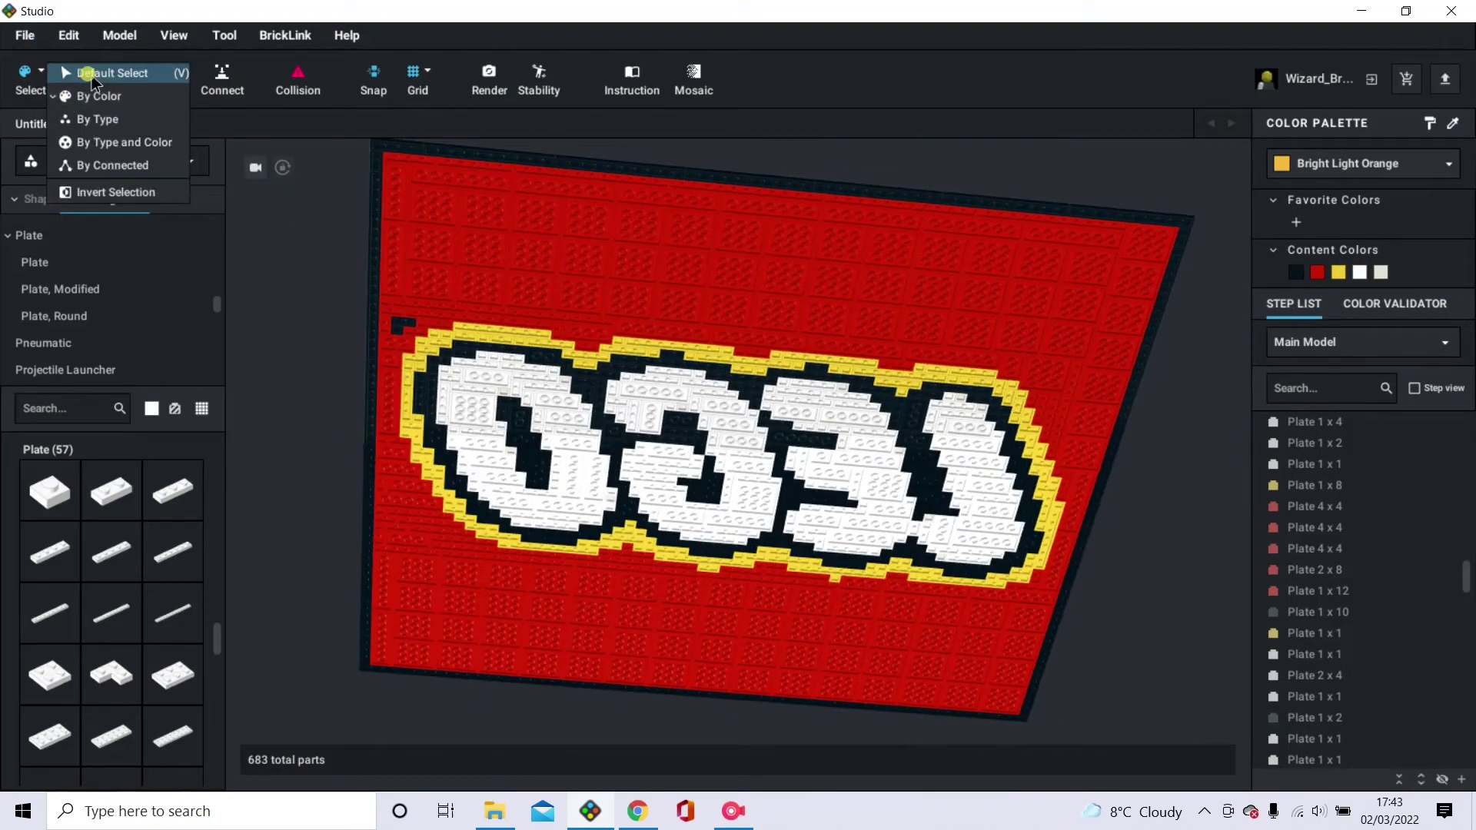
pyautogui.click(88, 73)
pyautogui.scroll(-3, 188, 653)
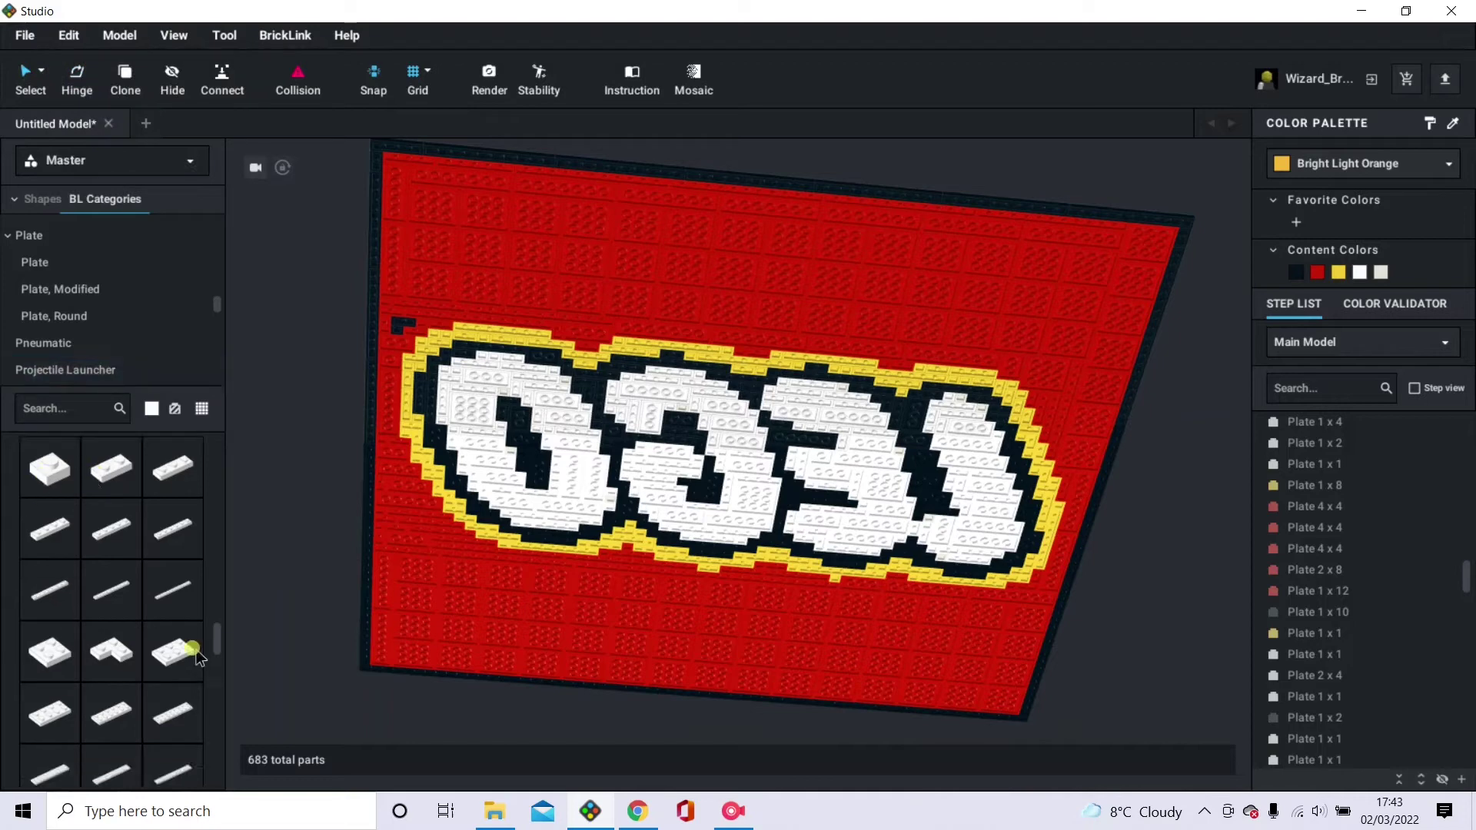
pyautogui.scroll(-5, 188, 659)
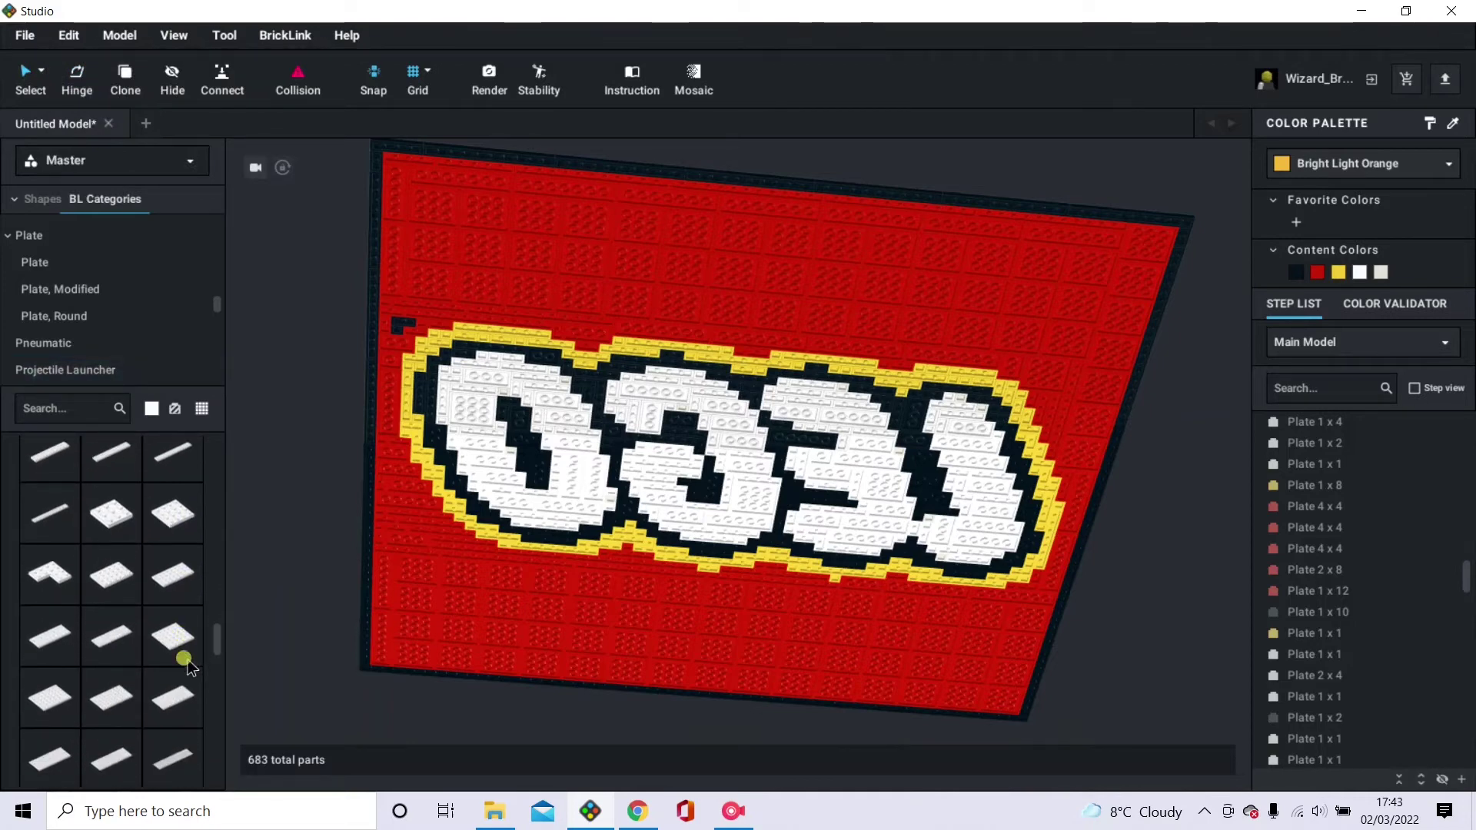
pyautogui.moveTo(14, 695); pyautogui.dragTo(471, 237)
# Copy and paste the 16×16 plate to form a top row of four.
pyautogui.hotkey('ctrl', 'c')
pyautogui.hotkey('ctrl', 'v')
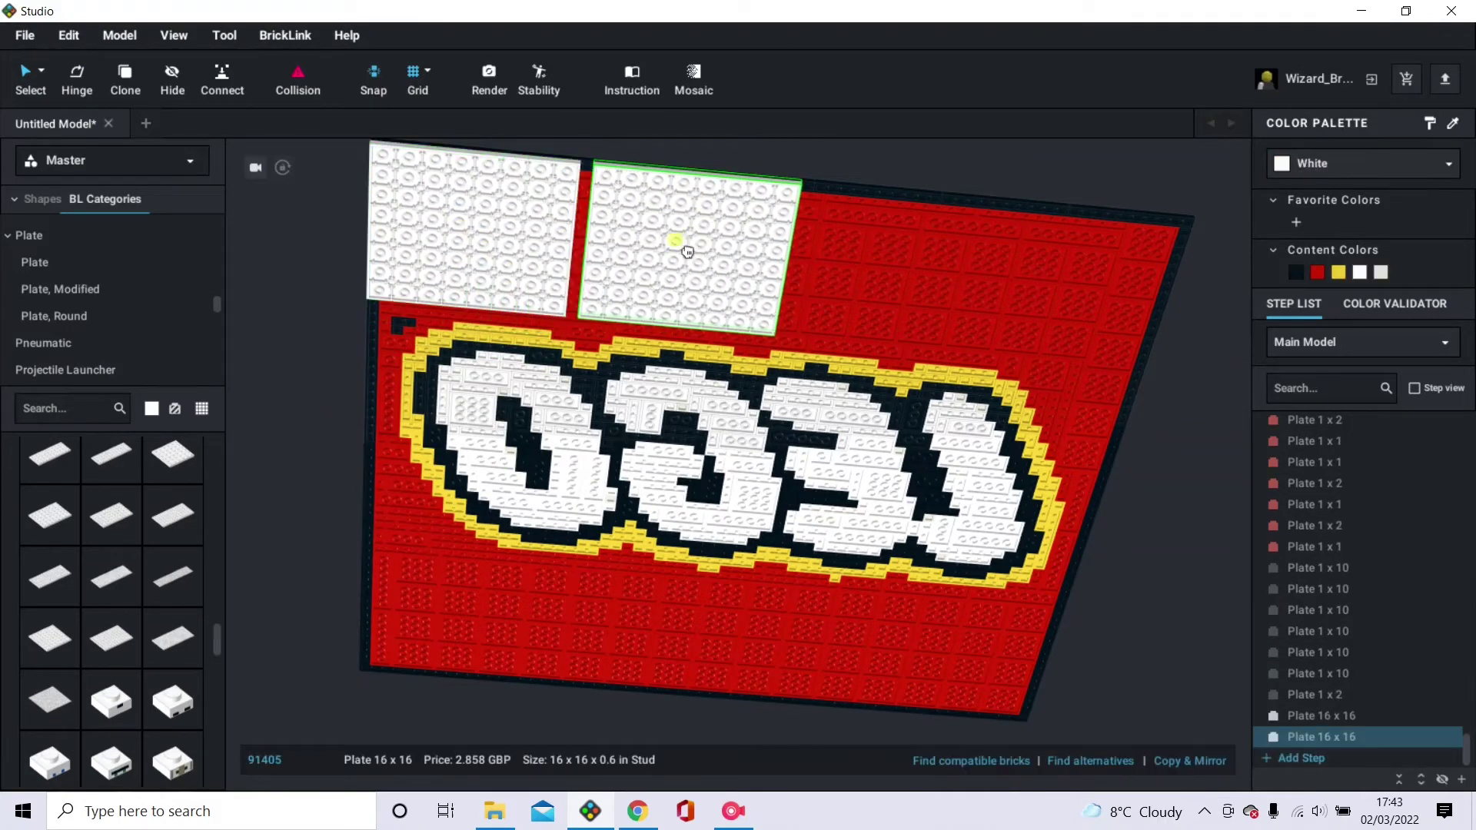
pyautogui.click(675, 258)
pyautogui.hotkey('ctrl', 'v')
pyautogui.click(868, 267)
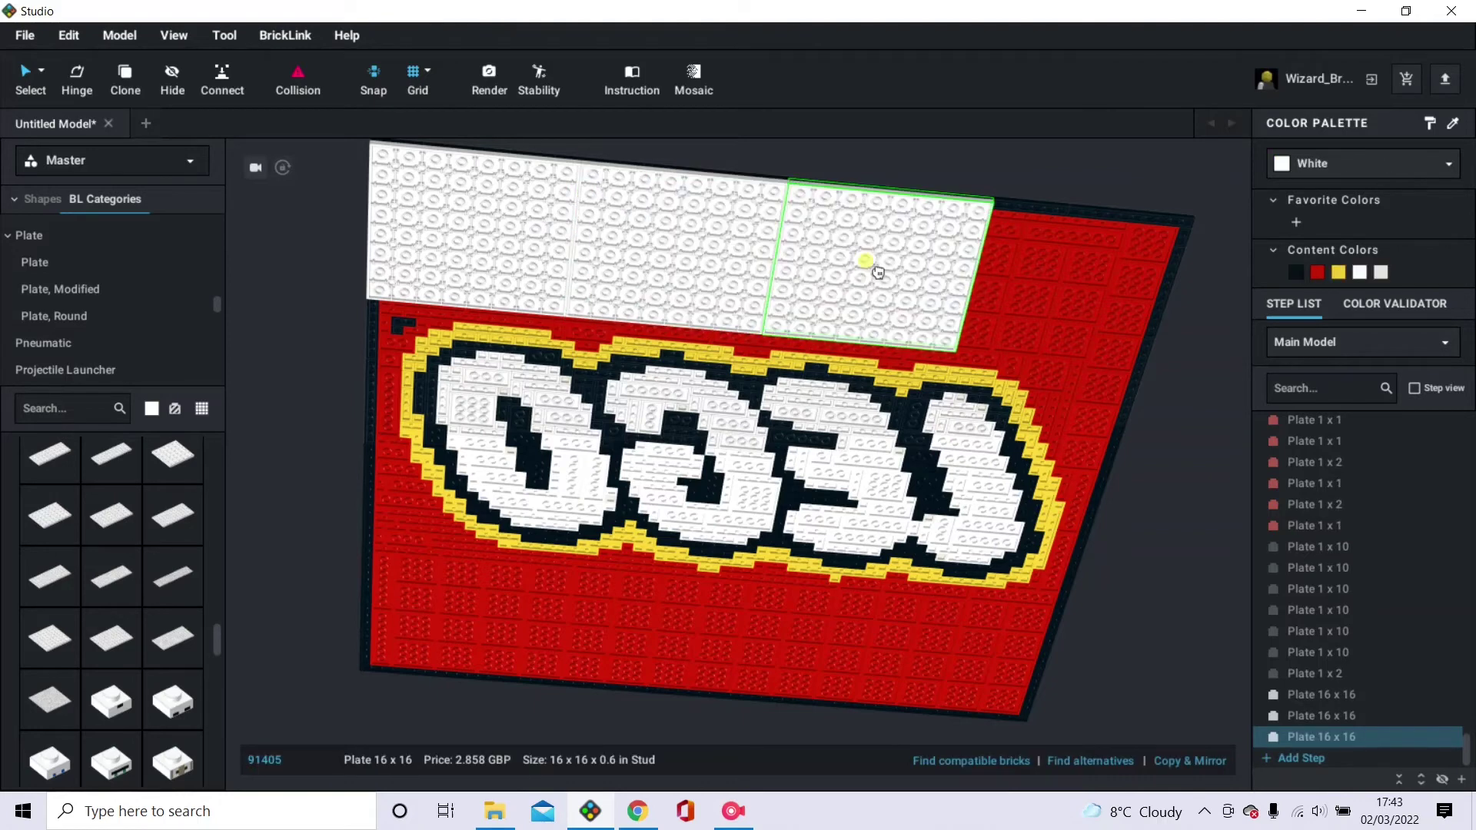
pyautogui.hotkey('ctrl', 'v')
pyautogui.click(1078, 290)
pyautogui.hotkey('ctrl', 'v')
pyautogui.moveTo(1182, 472); pyautogui.dragTo(1179, 435, button='right')
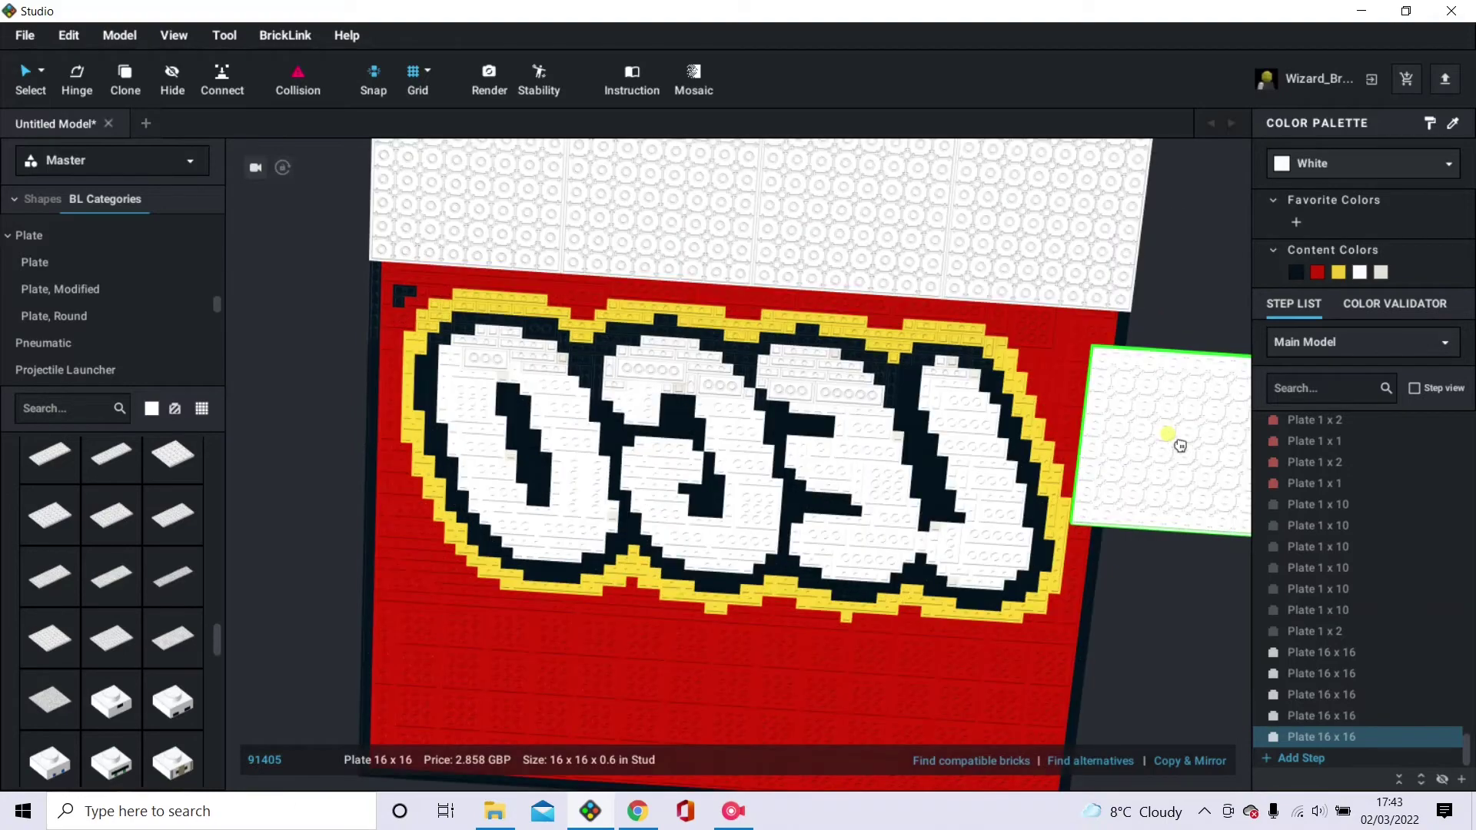
pyautogui.press('Escape')
# Copy the row of four white plates and paste it below the first.
pyautogui.click(1005, 279)
pyautogui.keyDown('shift'); pyautogui.click(751, 278); pyautogui.keyUp('shift')
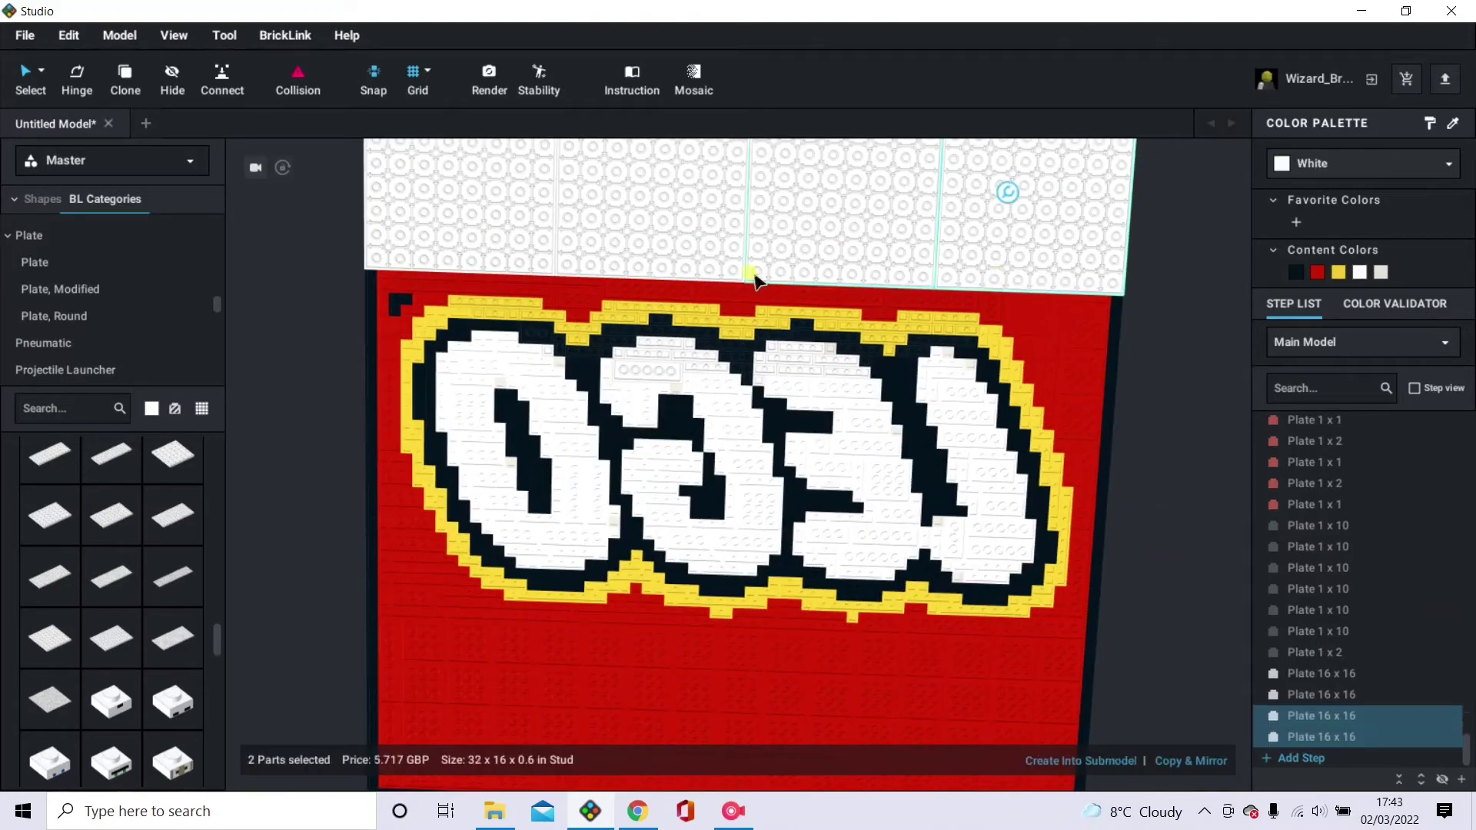
pyautogui.keyDown('shift'); pyautogui.click(665, 272); pyautogui.keyUp('shift')
pyautogui.keyDown('shift'); pyautogui.click(536, 266); pyautogui.keyUp('shift')
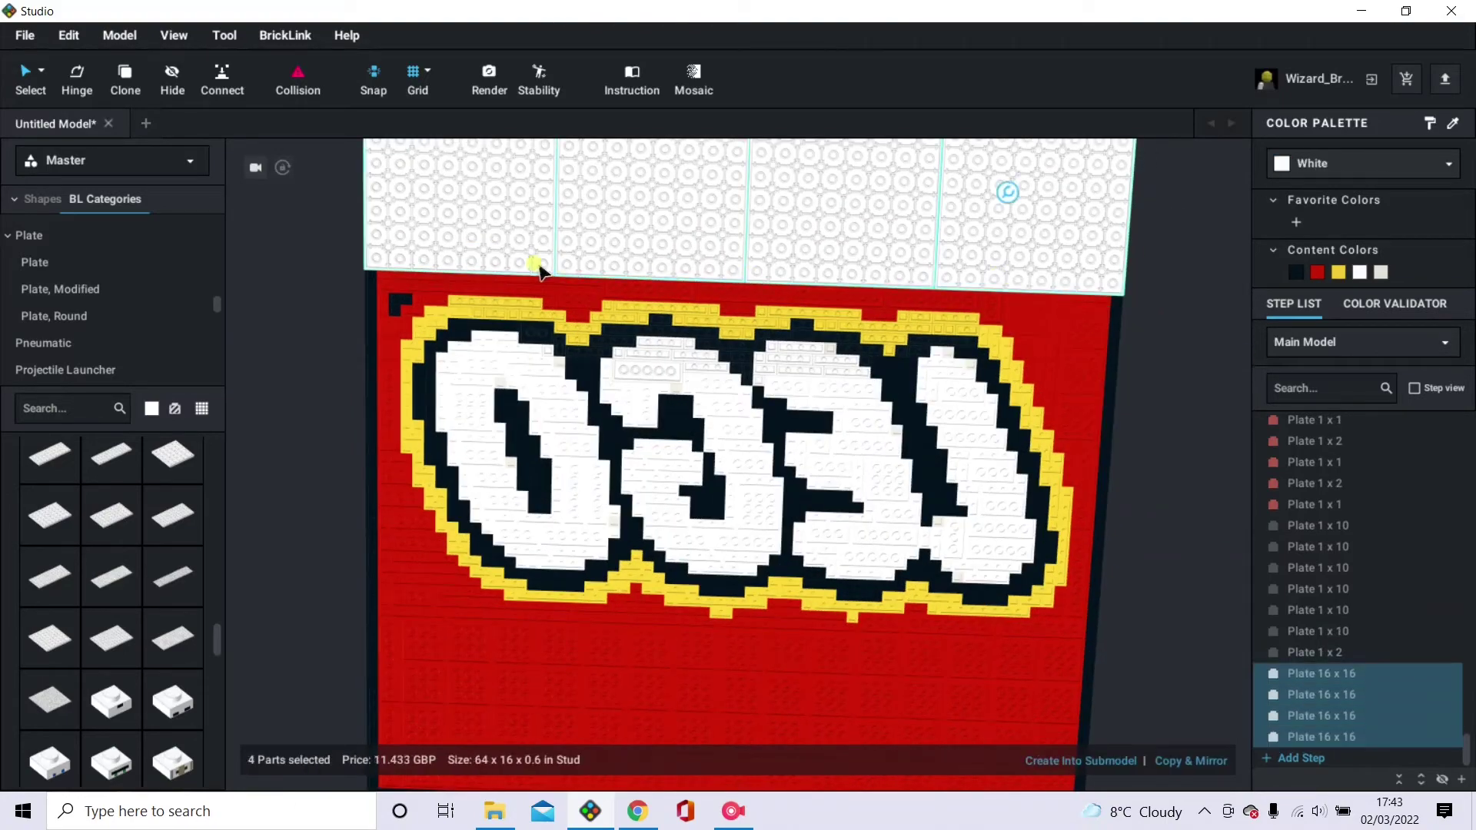
pyautogui.hotkey('ctrl', 'c')
pyautogui.hotkey('ctrl', 'v')
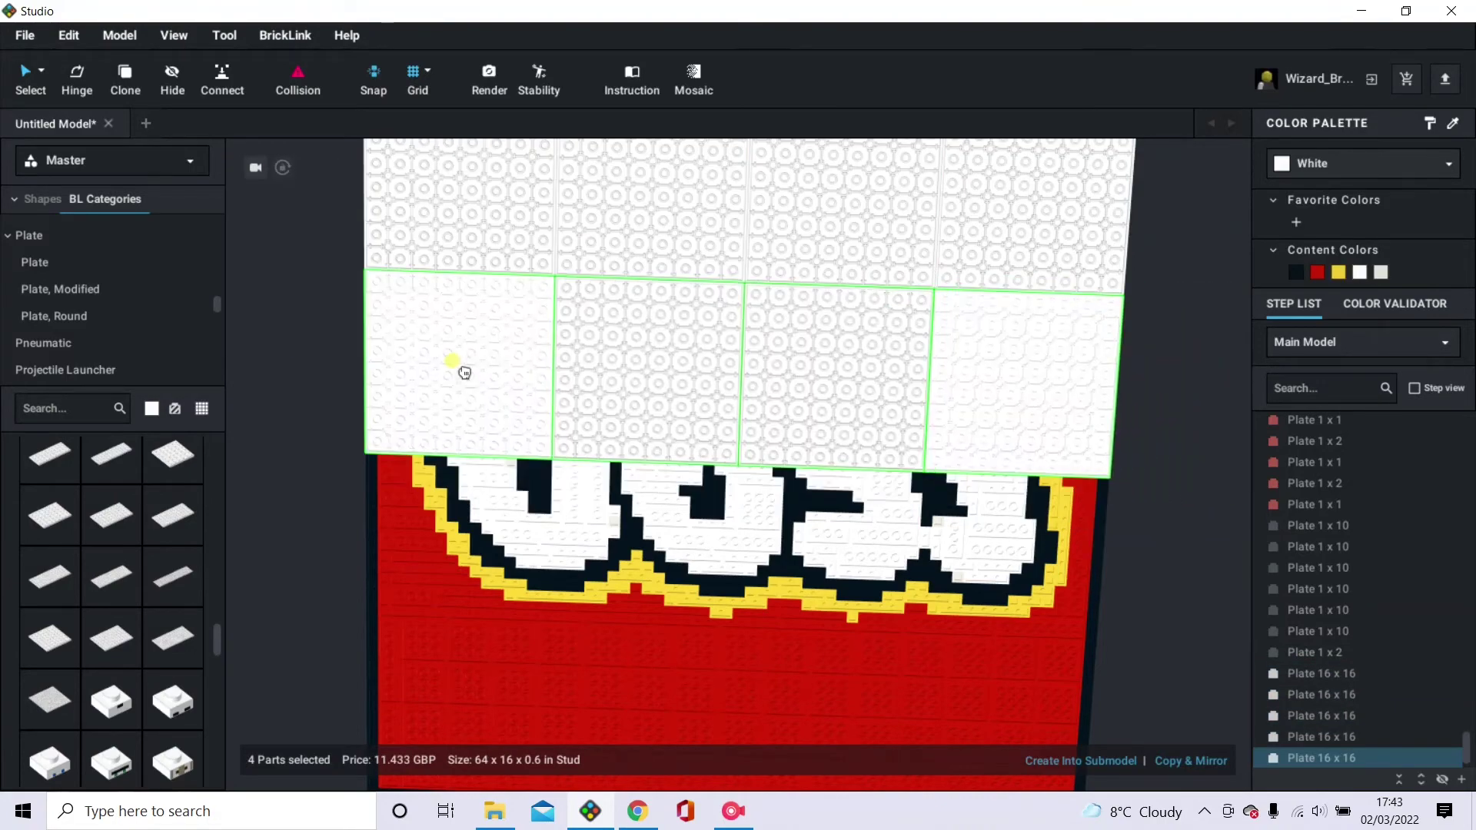
pyautogui.click(464, 372)
# Lay further copied rows over the remaining red area, using a red 4×4 plate as origin.
pyautogui.moveTo(525, 400); pyautogui.dragTo(466, 551)
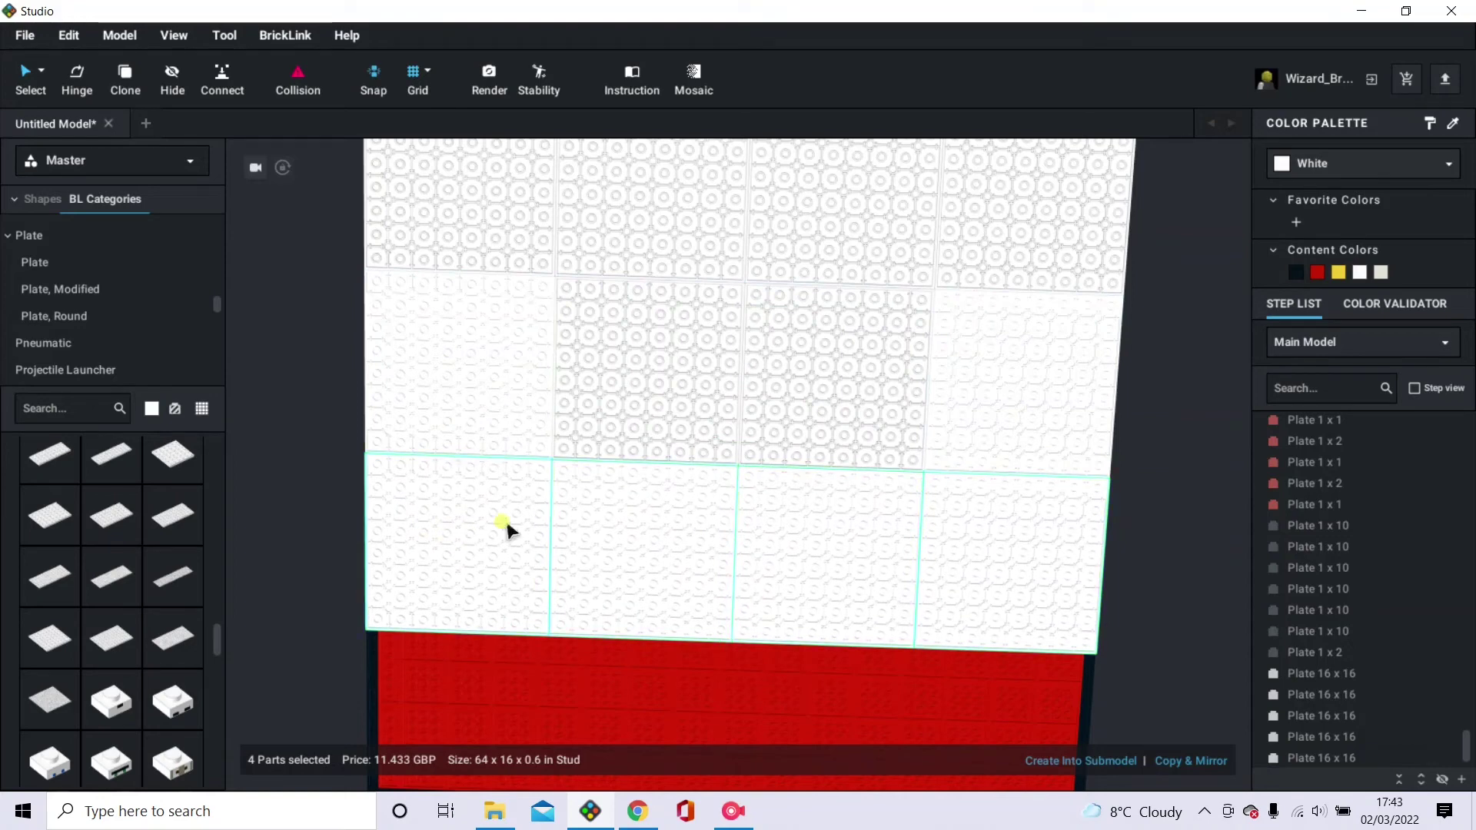
pyautogui.rightClick(577, 665)
pyautogui.click(604, 724)
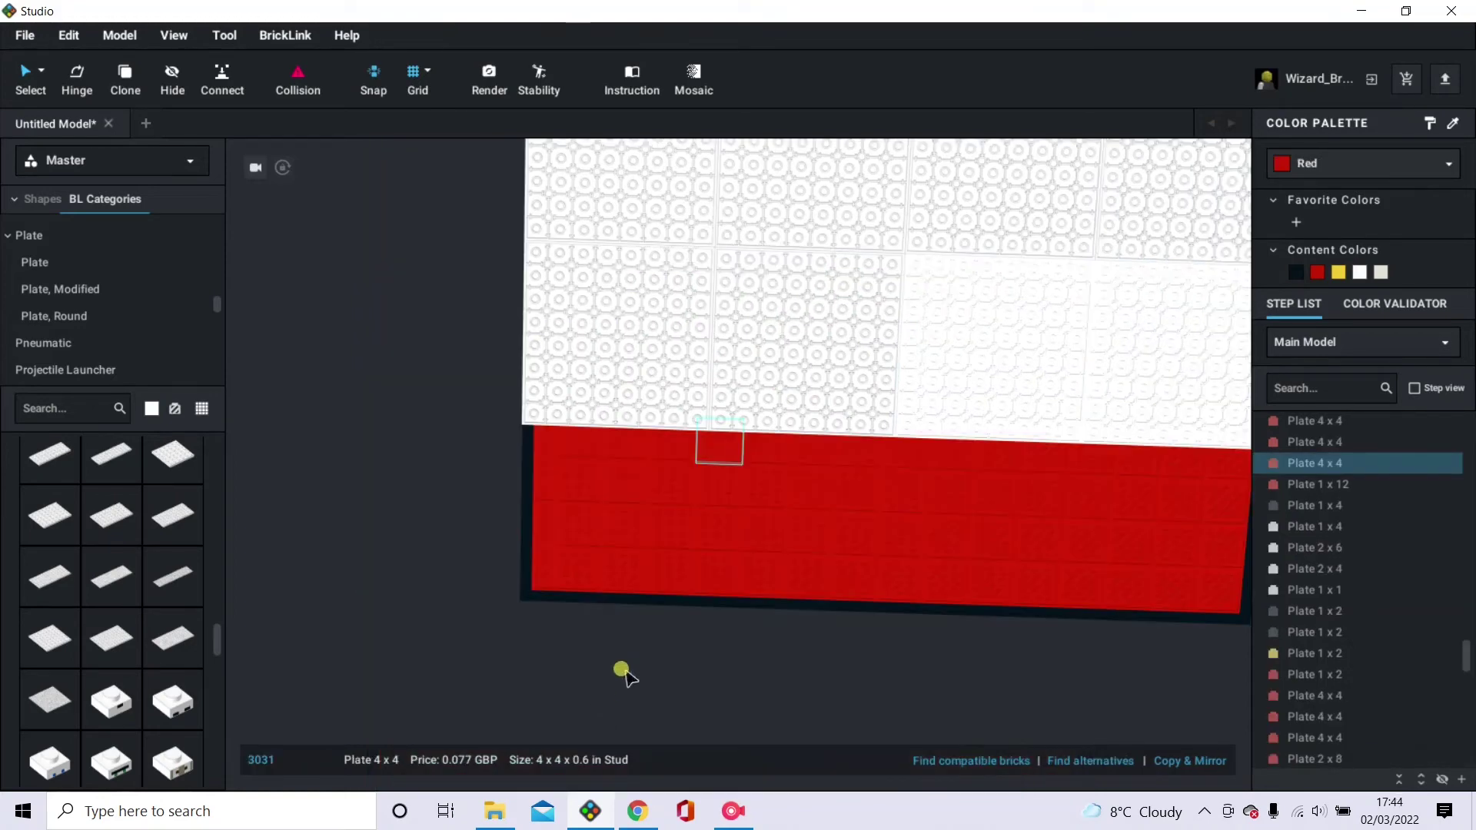
pyautogui.hotkey('ctrl', 'v')
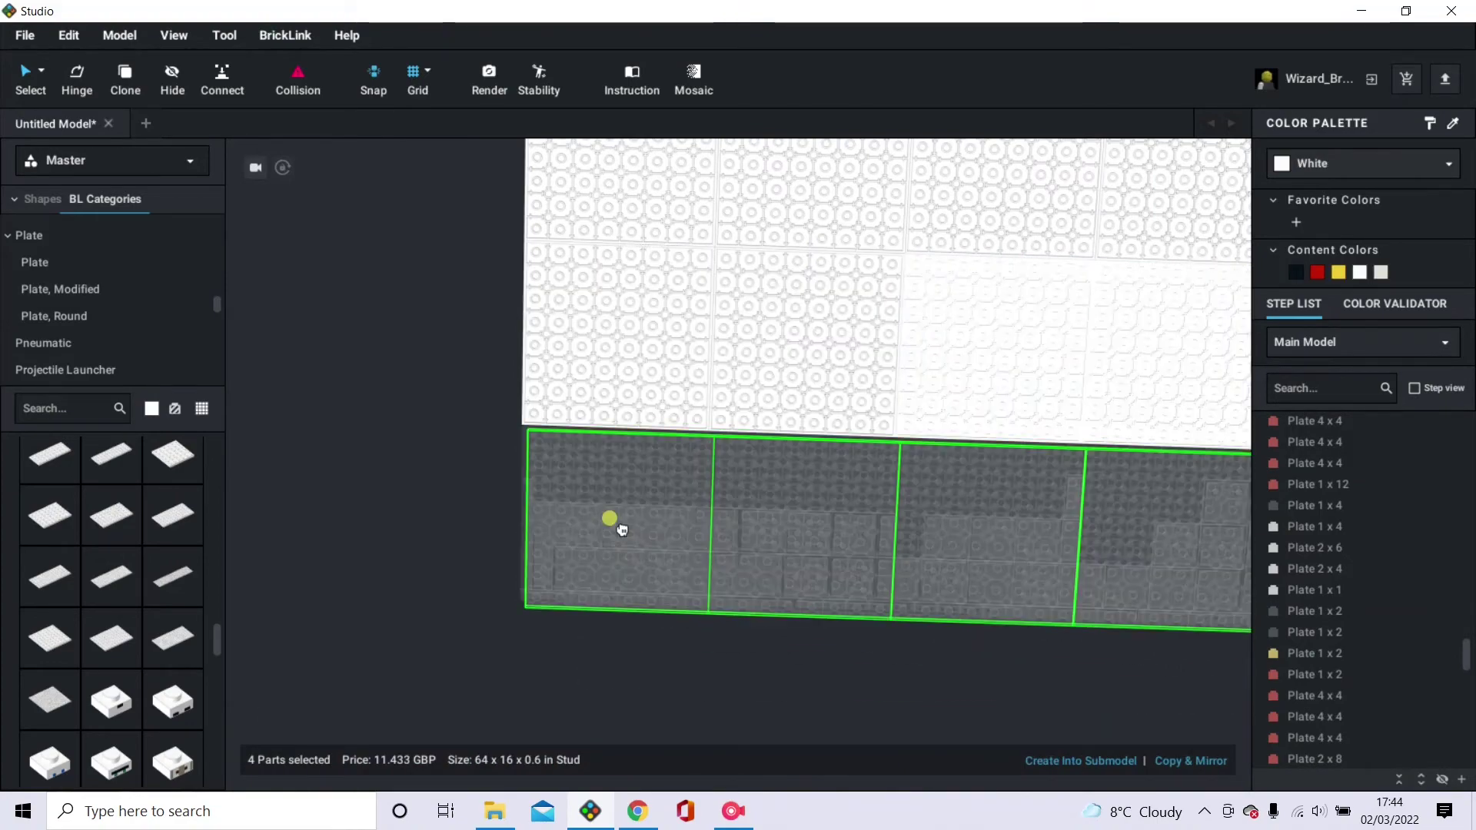
pyautogui.click(621, 529)
pyautogui.click(488, 522)
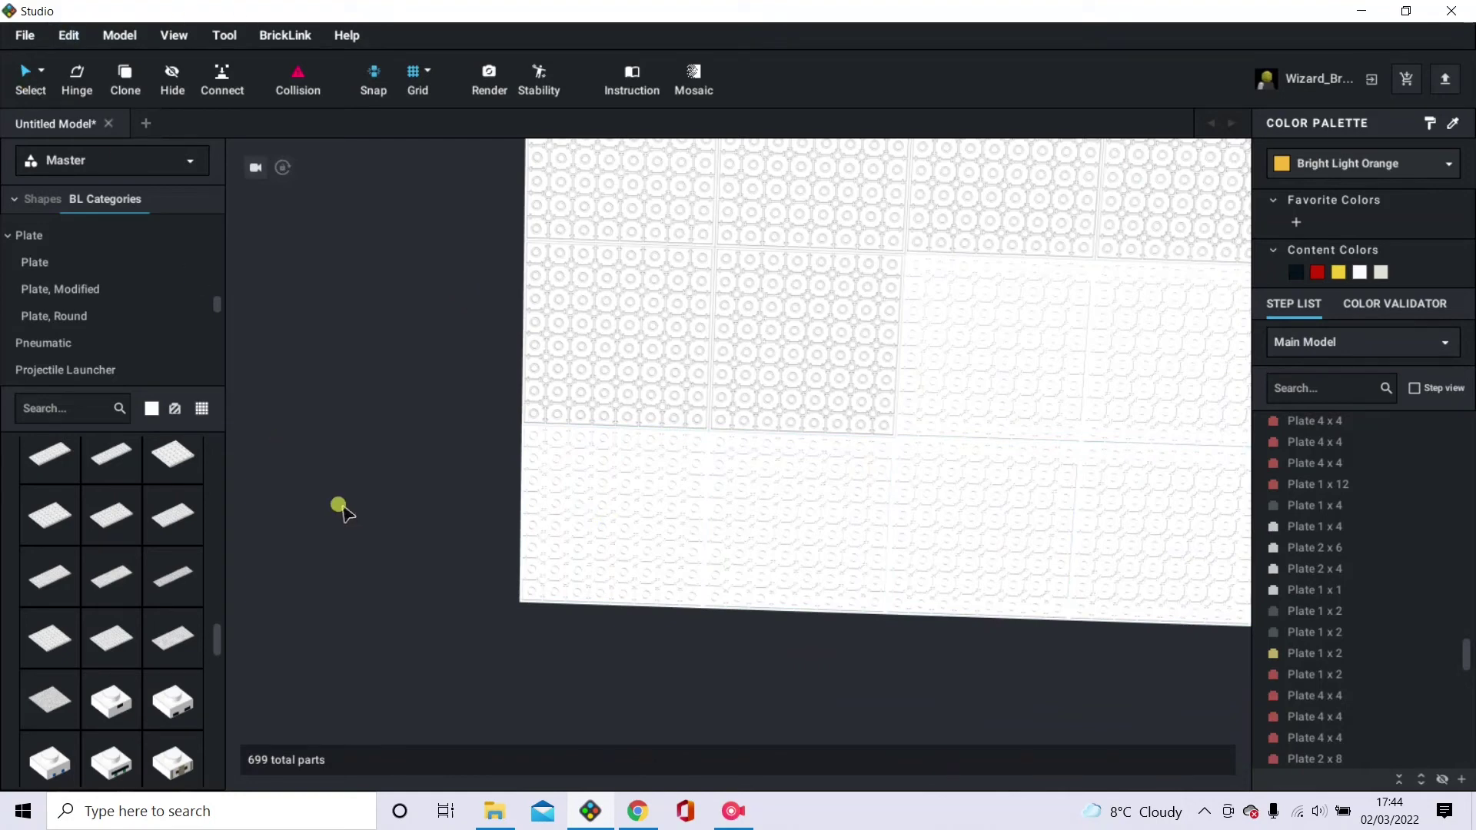
# Place white 2×2 corner plates on the bottom-left, bottom-right and far corners of the backing.
pyautogui.scroll(3, 132, 577)
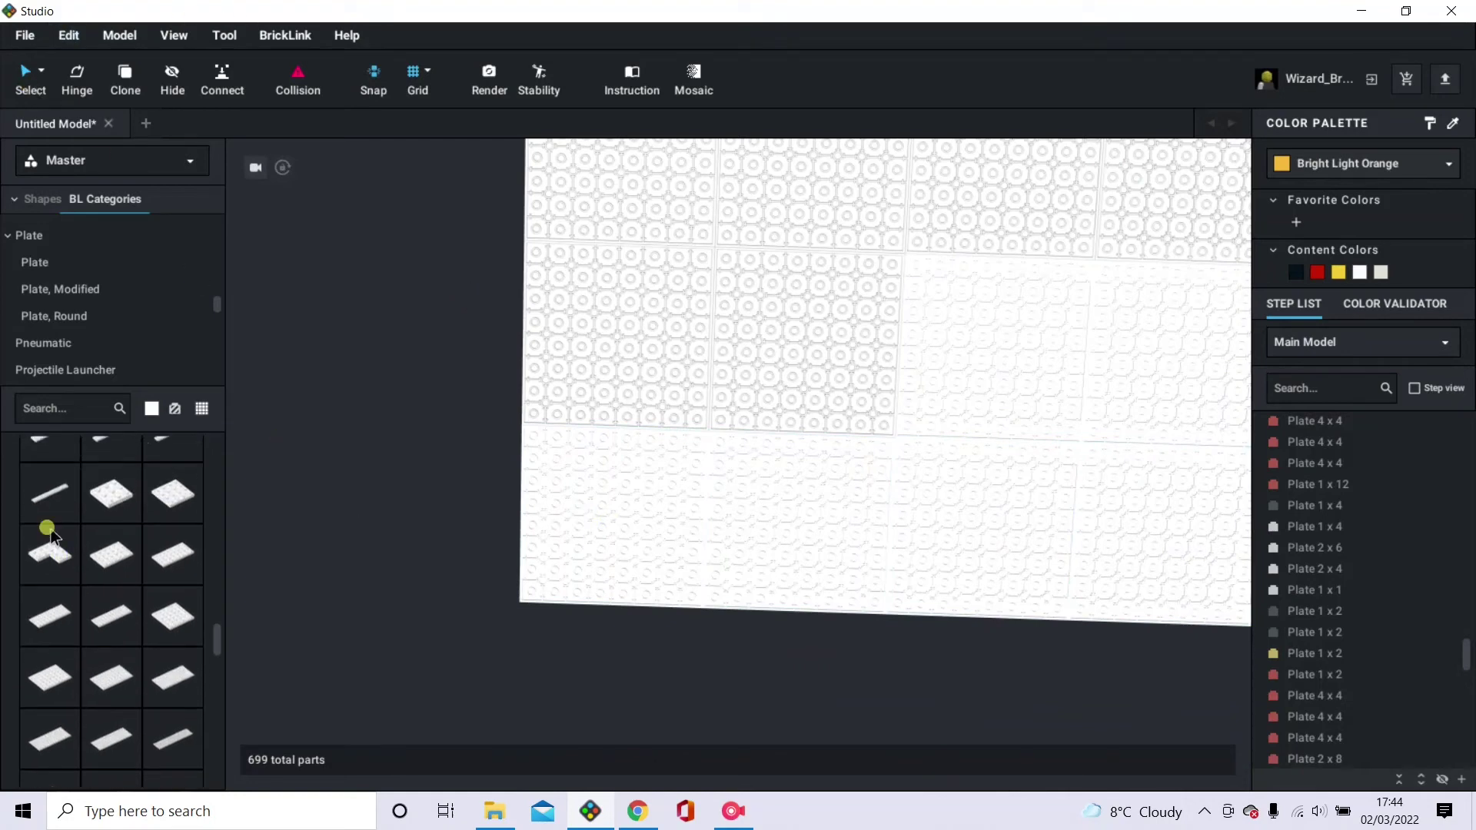
pyautogui.scroll(2, 108, 517)
pyautogui.moveTo(115, 521)
pyautogui.mouseDown()
pyautogui.moveTo(642, 635)
pyautogui.moveTo(529, 600)
pyautogui.moveTo(582, 584)
pyautogui.moveTo(461, 560)
pyautogui.moveTo(539, 598)
pyautogui.mouseUp()
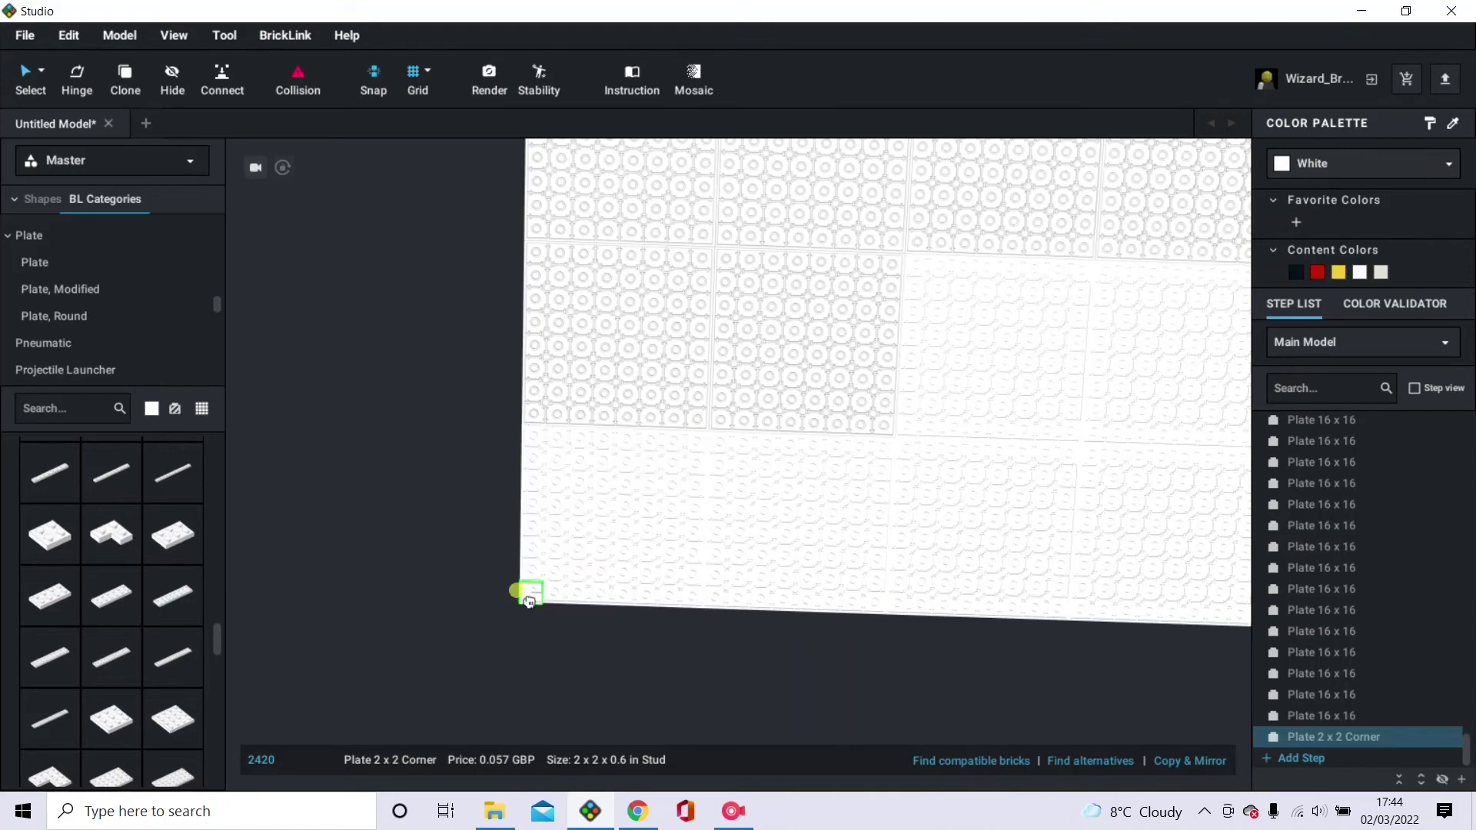
pyautogui.click(532, 597)
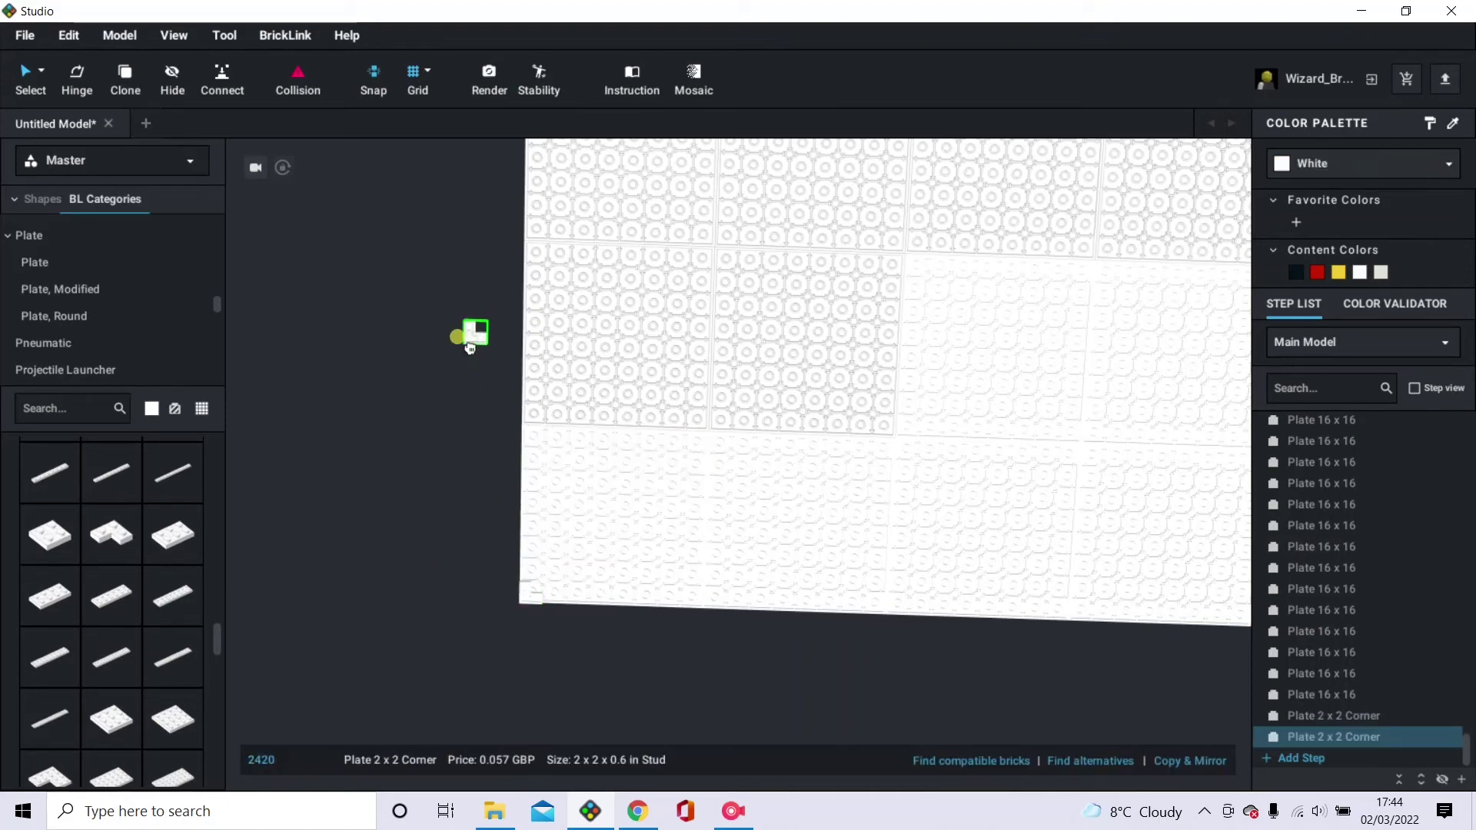
pyautogui.moveTo(474, 336)
pyautogui.mouseDown(button='right')
pyautogui.moveTo(477, 365)
pyautogui.moveTo(470, 344)
pyautogui.moveTo(492, 346)
pyautogui.mouseUp(button='right')
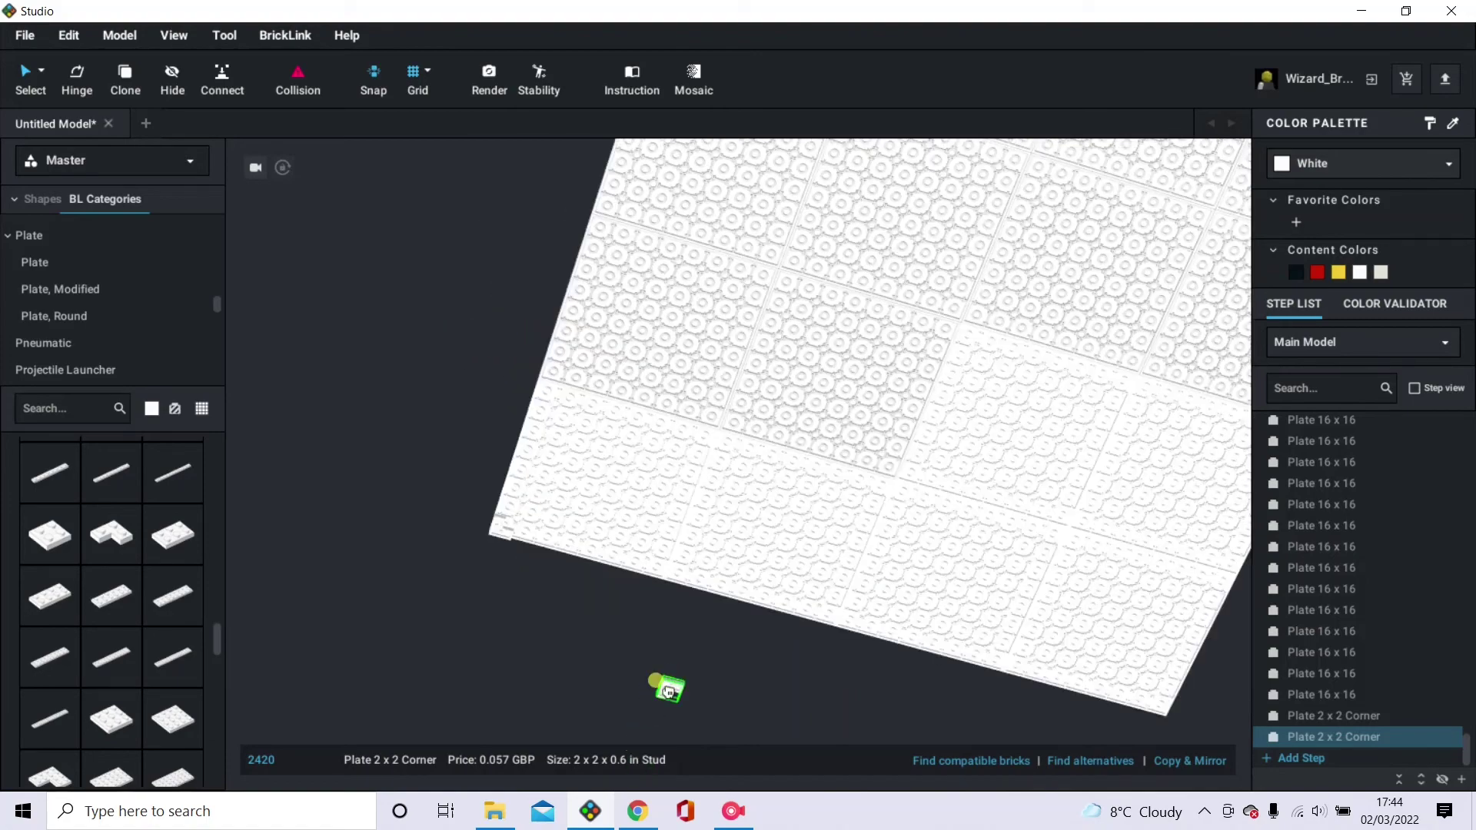
pyautogui.click(1167, 720)
pyautogui.moveTo(878, 566); pyautogui.dragTo(874, 626, button='right')
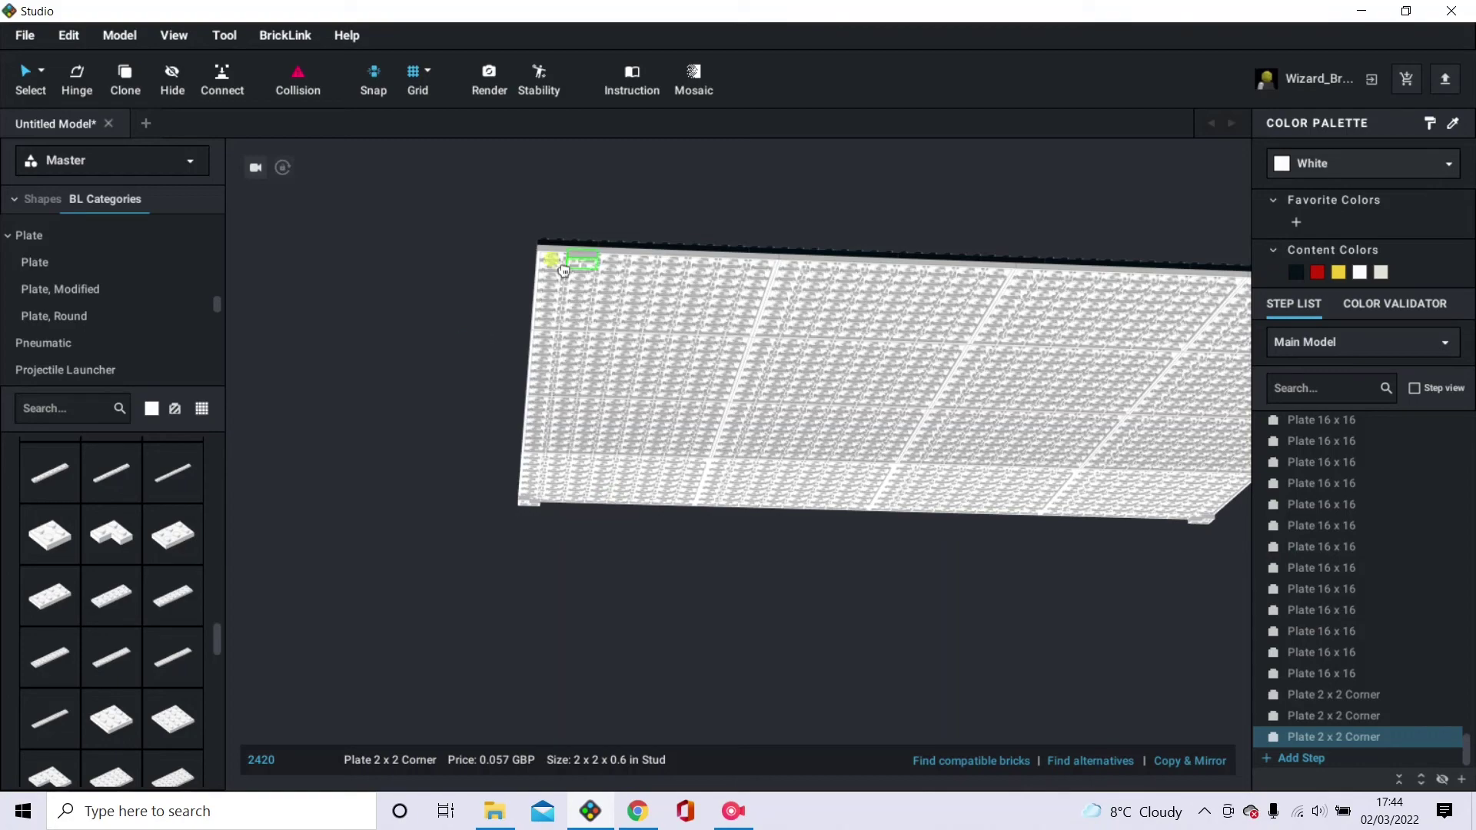
pyautogui.moveTo(961, 286); pyautogui.dragTo(824, 247, button='right')
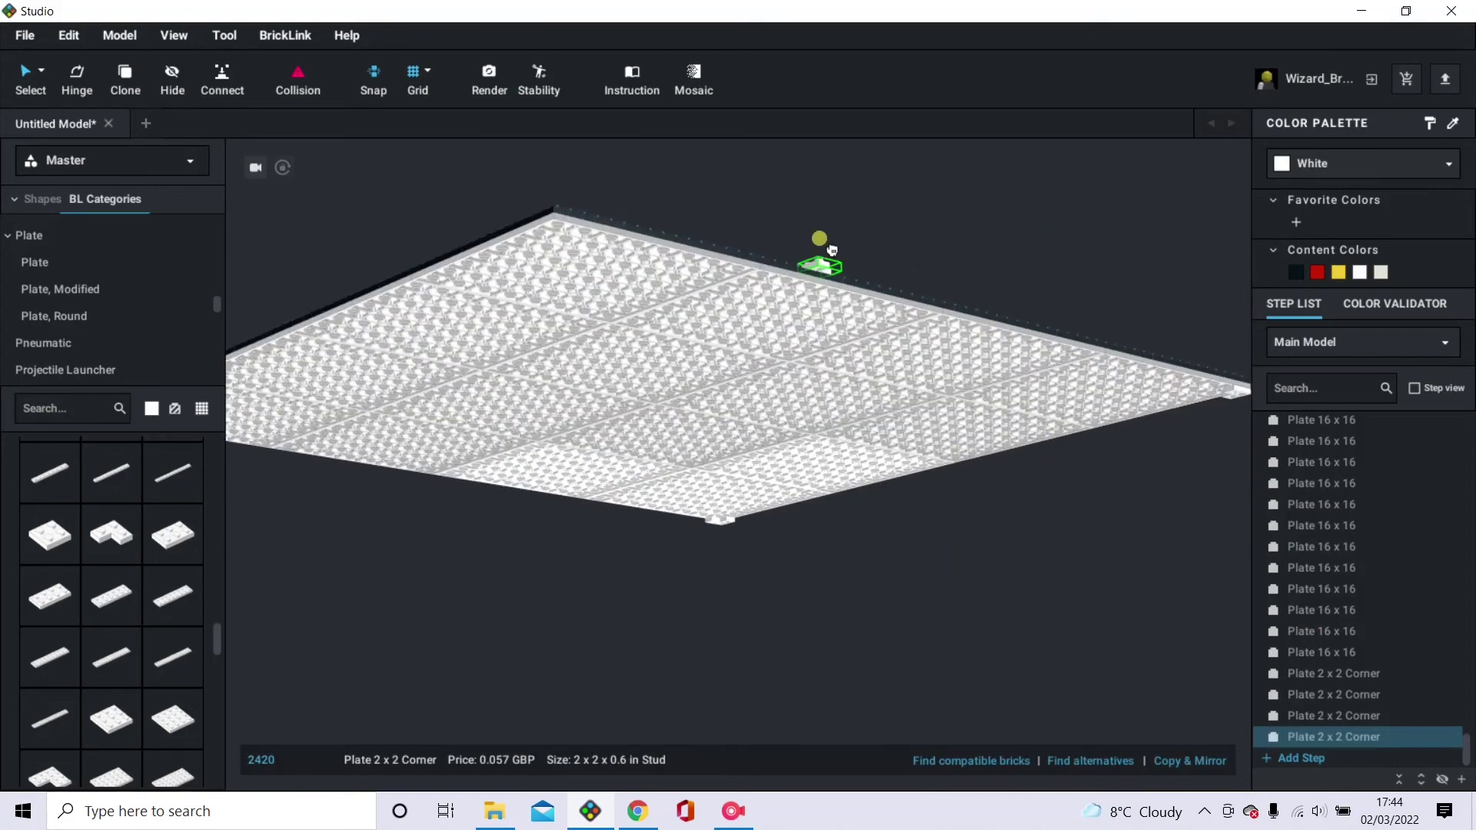
pyautogui.click(572, 229)
pyautogui.moveTo(682, 197)
pyautogui.mouseDown(button='right')
pyautogui.moveTo(711, 202)
pyautogui.moveTo(695, 198)
pyautogui.mouseUp(button='right')
# Place several 1×12 plates along the edges of the backing.
pyautogui.click(171, 471)
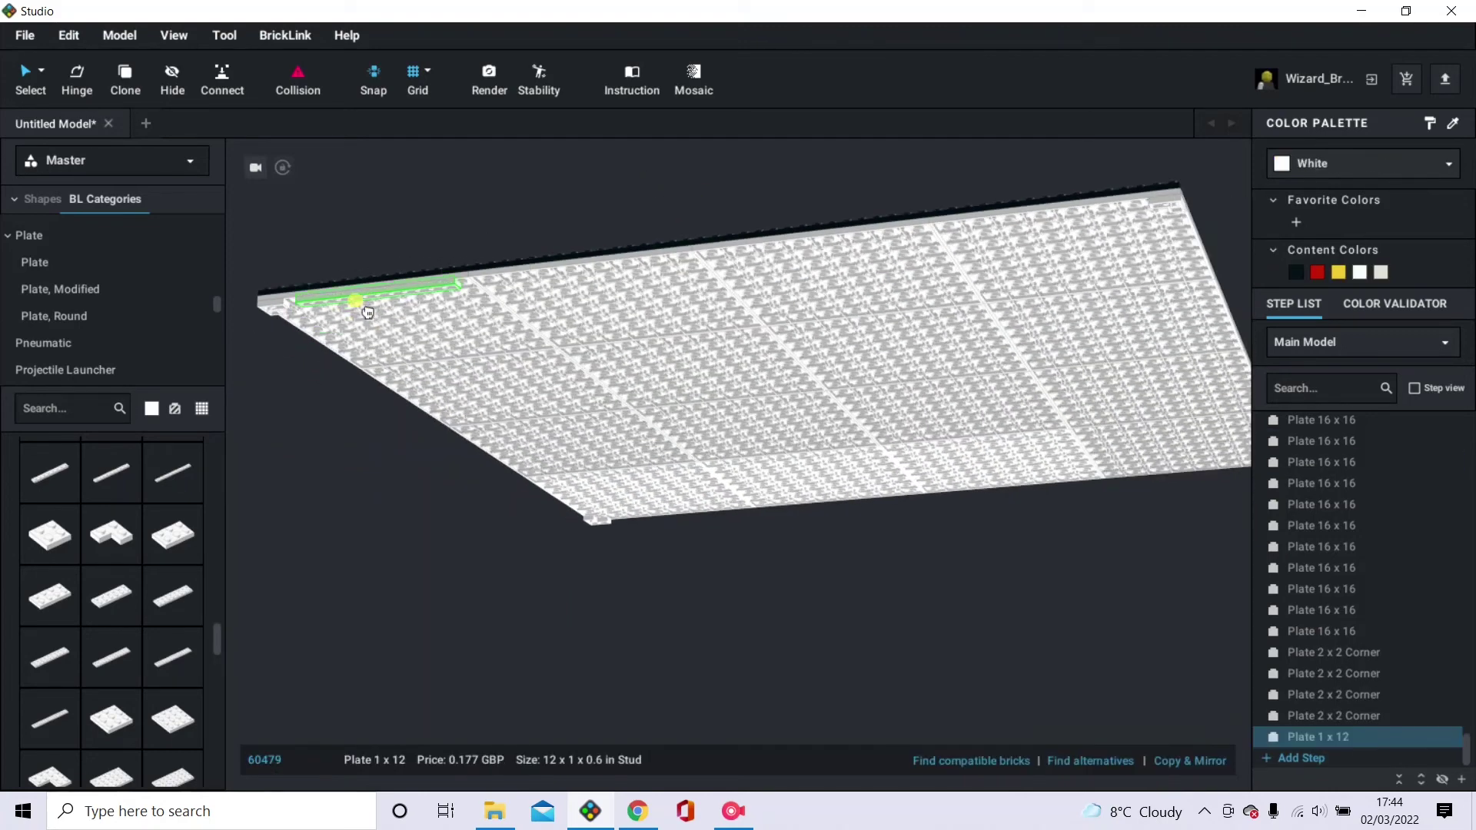
pyautogui.click(365, 306)
pyautogui.click(534, 292)
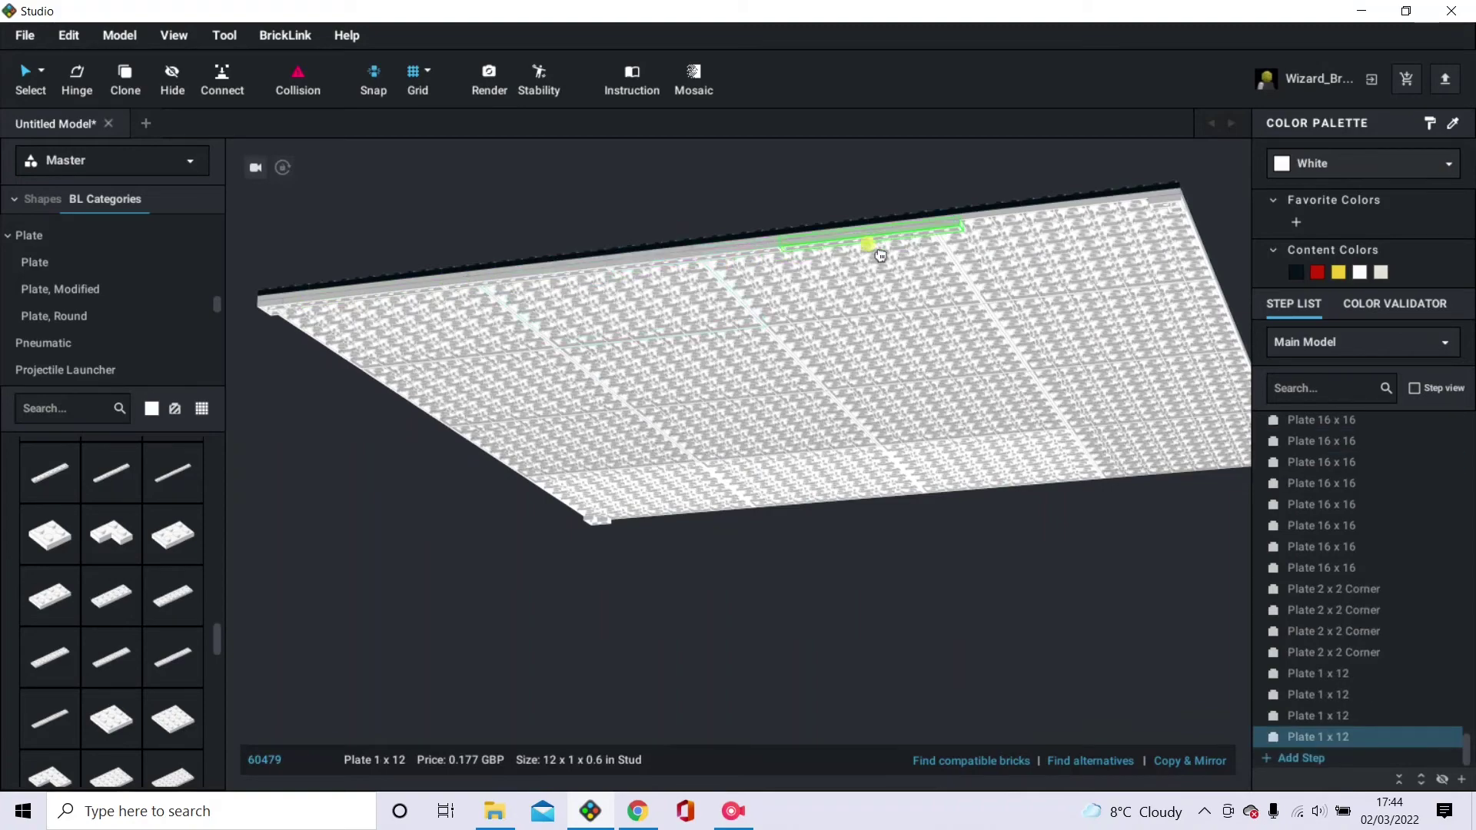
pyautogui.click(1037, 224)
pyautogui.click(982, 191)
pyautogui.scroll(2, 984, 188)
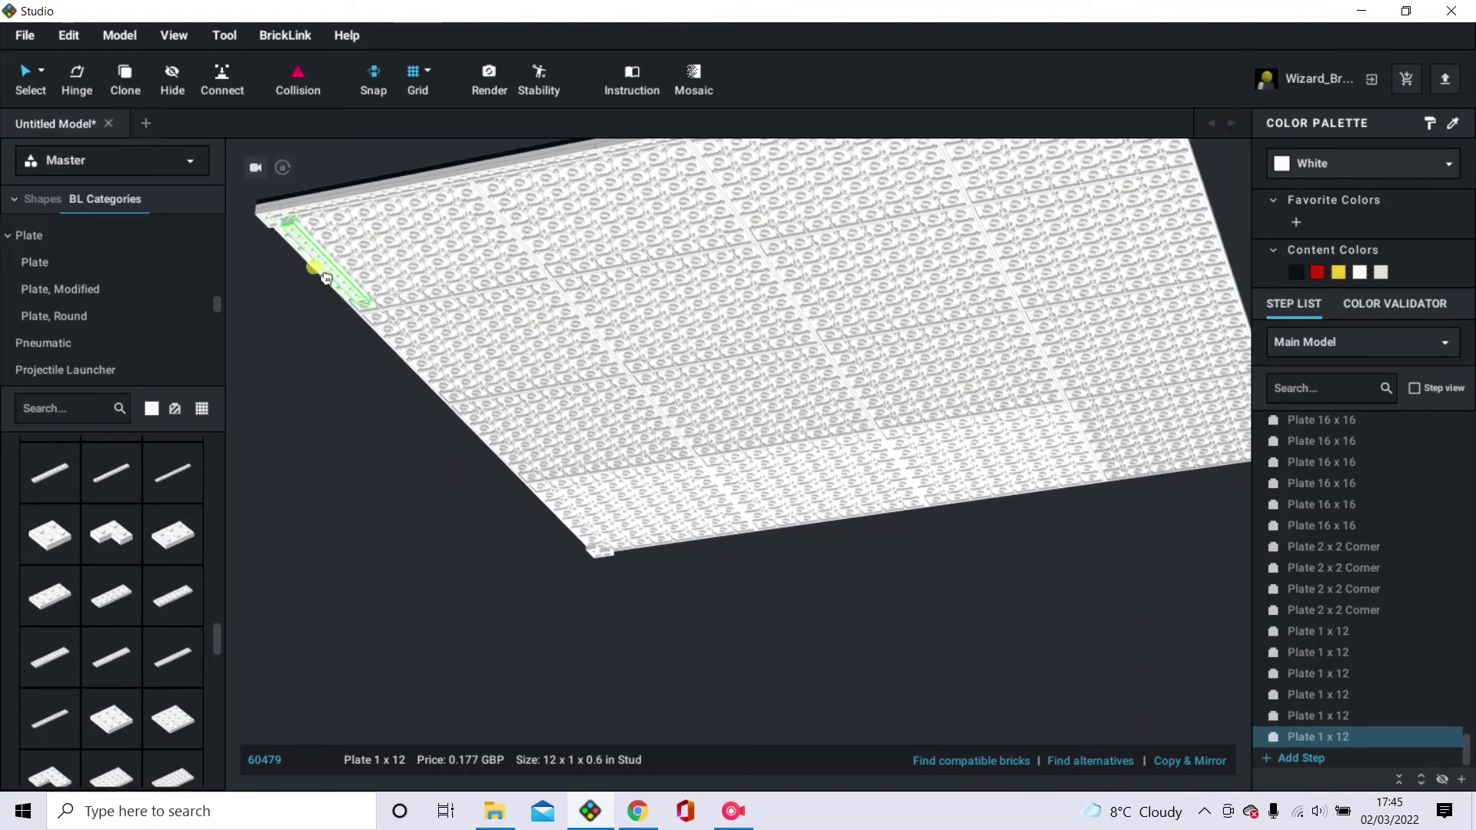
pyautogui.moveTo(319, 279); pyautogui.dragTo(384, 282, button='right')
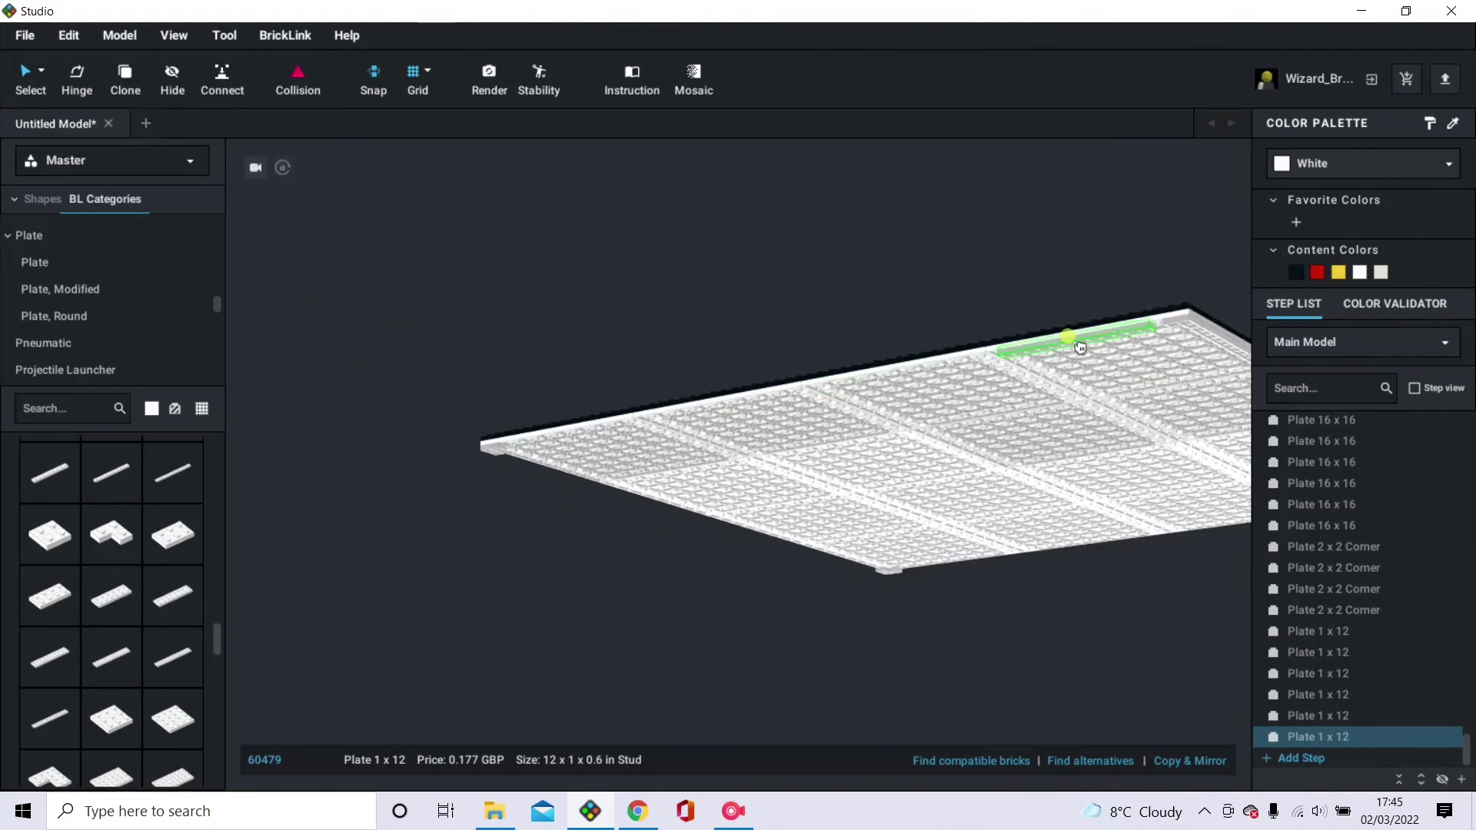
pyautogui.click(1080, 348)
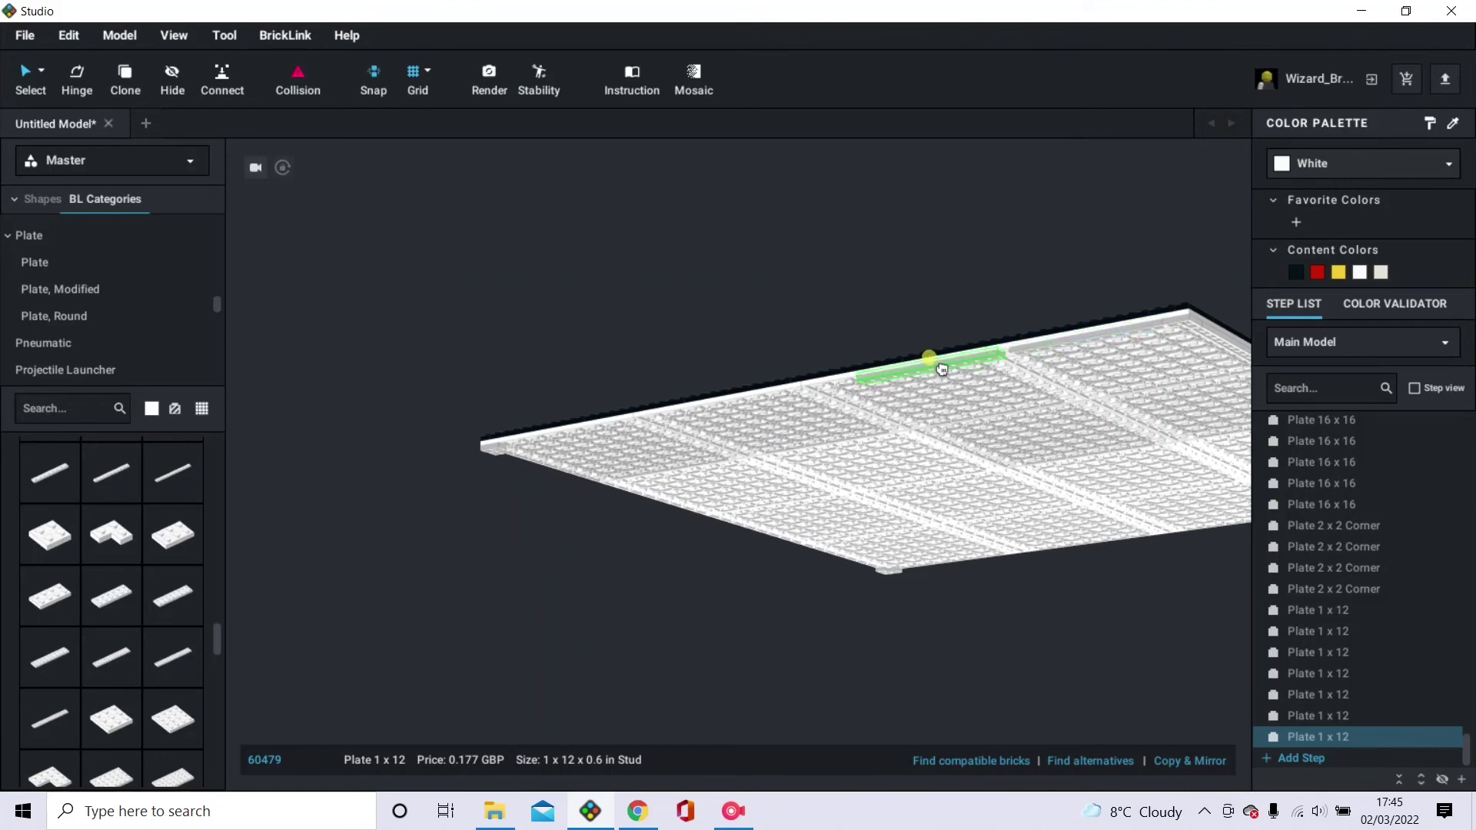
# Paste another 1×12 plate and set it along the edge.
pyautogui.click(783, 407)
pyautogui.hotkey('ctrl', 'v')
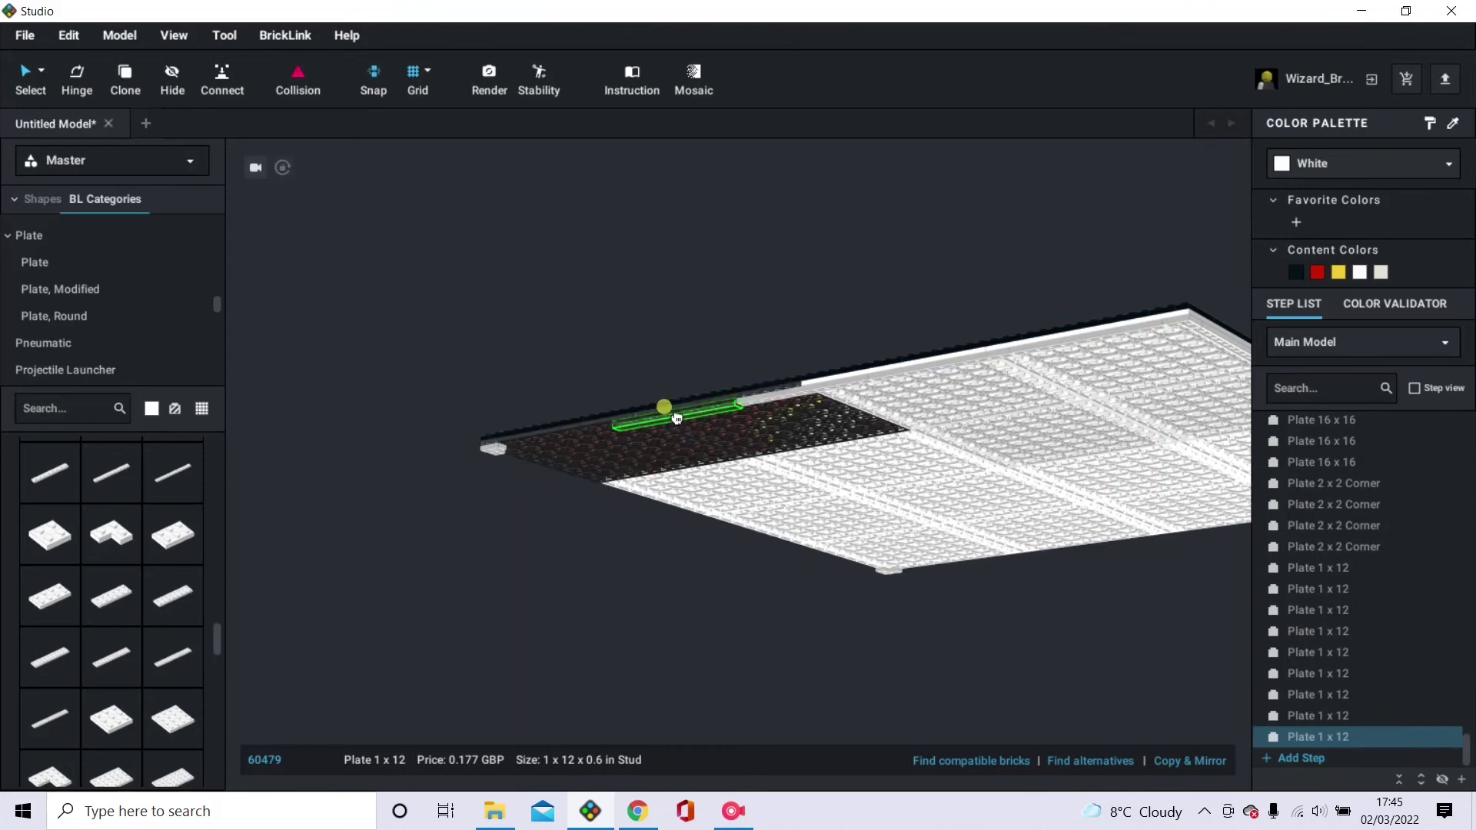
pyautogui.scroll(3, 677, 417)
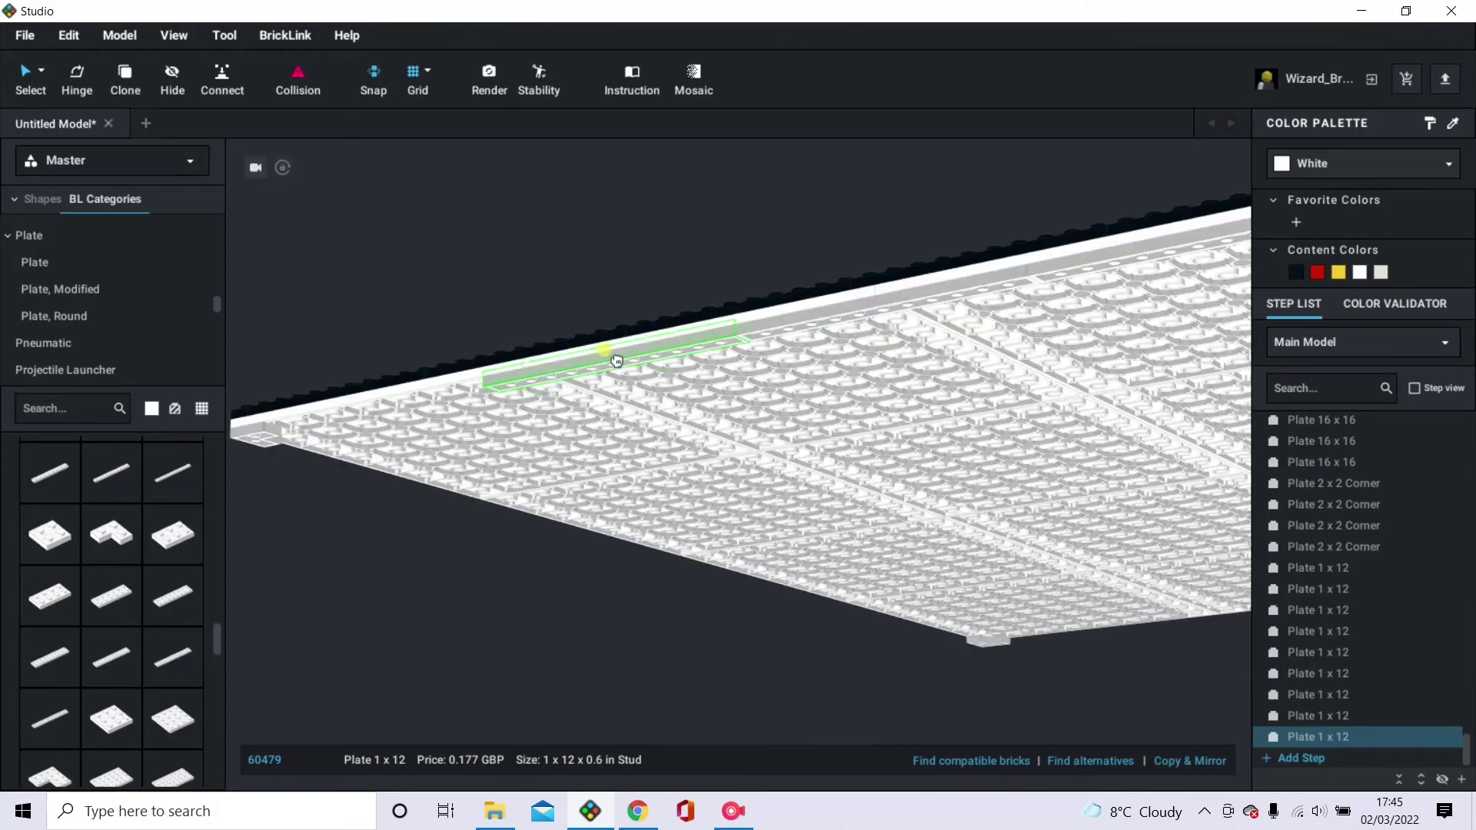
pyautogui.click(391, 415)
pyautogui.scroll(-2, 527, 428)
# Select the four stray 1×12 edge plates and delete them.
pyautogui.click(602, 422)
pyautogui.keyDown('ctrl'); pyautogui.click(791, 385); pyautogui.keyUp('ctrl')
pyautogui.keyDown('ctrl'); pyautogui.click(972, 357); pyautogui.keyUp('ctrl')
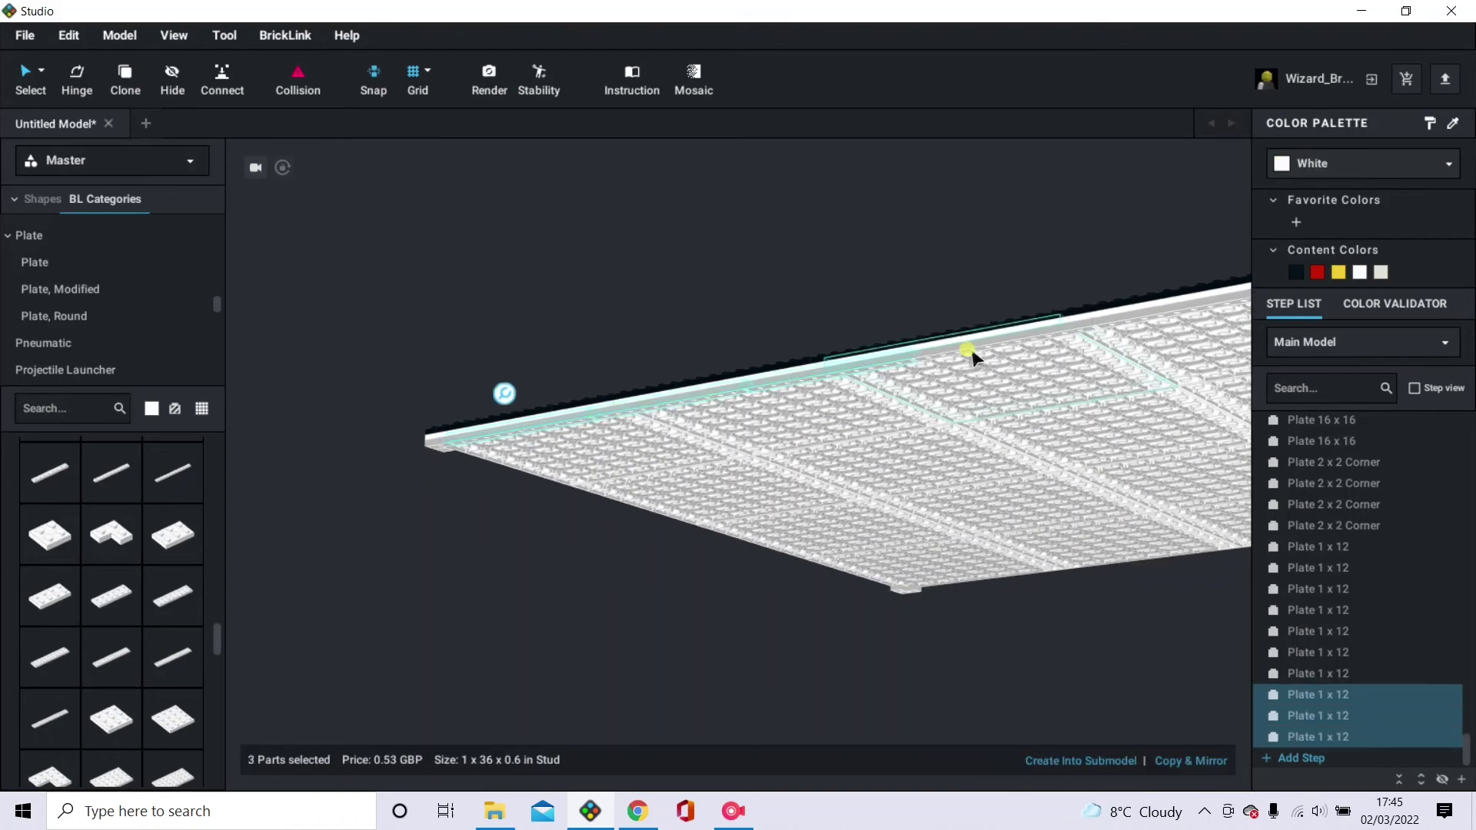
pyautogui.keyDown('ctrl'); pyautogui.click(1103, 326); pyautogui.keyUp('ctrl')
pyautogui.keyDown('ctrl'); pyautogui.click(602, 425); pyautogui.keyUp('ctrl')
pyautogui.moveTo(603, 425); pyautogui.dragTo(820, 527, button='right')
pyautogui.click(727, 446)
pyautogui.press('Delete')
# Move four remaining 1×12 plates onto the mosaic's front edge.
pyautogui.click(820, 527)
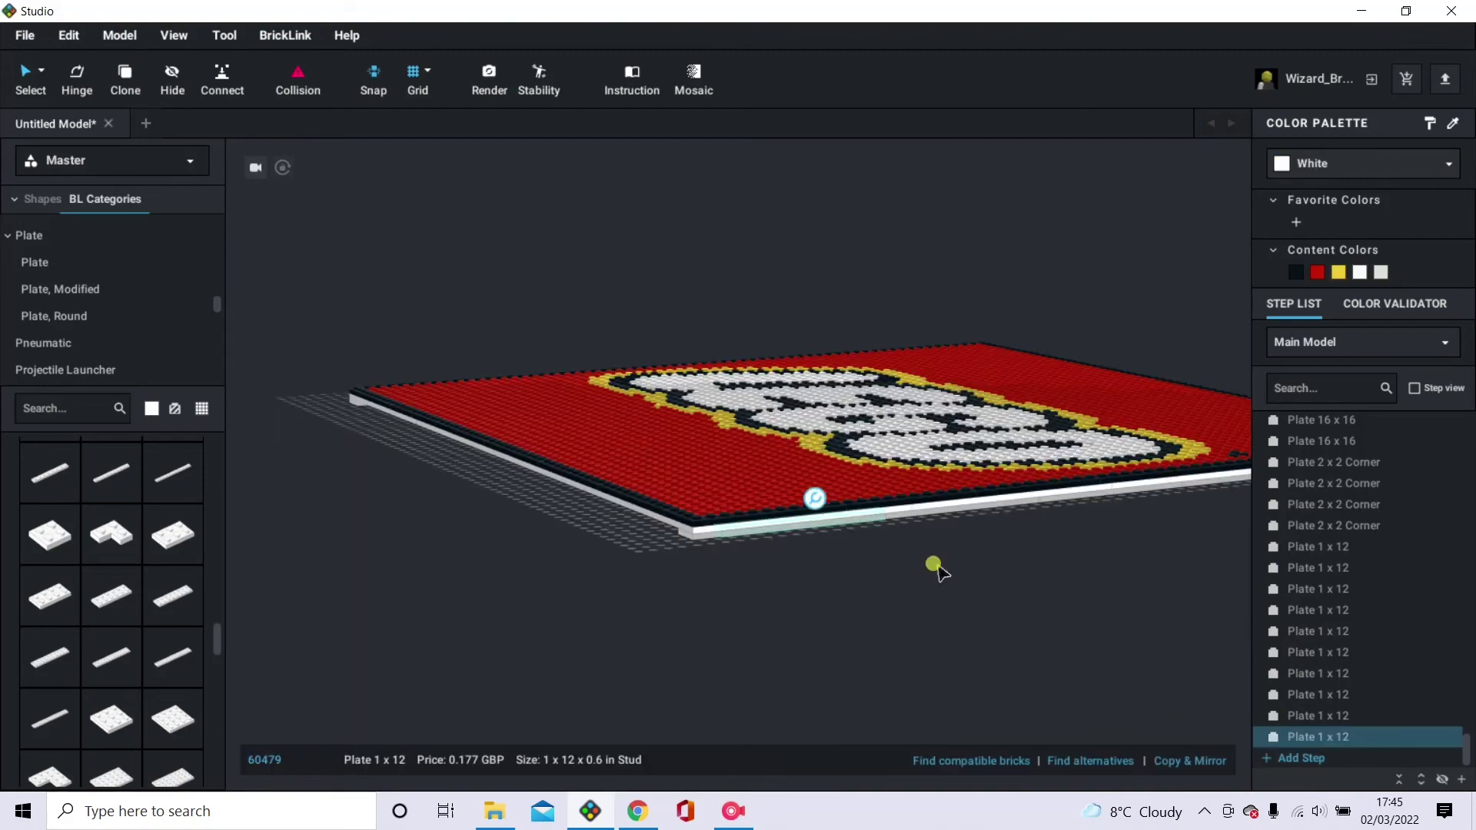
pyautogui.moveTo(936, 566); pyautogui.dragTo(1153, 630, button='right')
pyautogui.keyDown('ctrl'); pyautogui.click(1378, 699); pyautogui.keyUp('ctrl')
pyautogui.keyDown('ctrl'); pyautogui.click(1353, 674); pyautogui.keyUp('ctrl')
pyautogui.moveTo(913, 659); pyautogui.dragTo(776, 627, button='right')
pyautogui.moveTo(776, 626); pyautogui.dragTo(581, 536)
pyautogui.moveTo(867, 569); pyautogui.dragTo(850, 572, button='right')
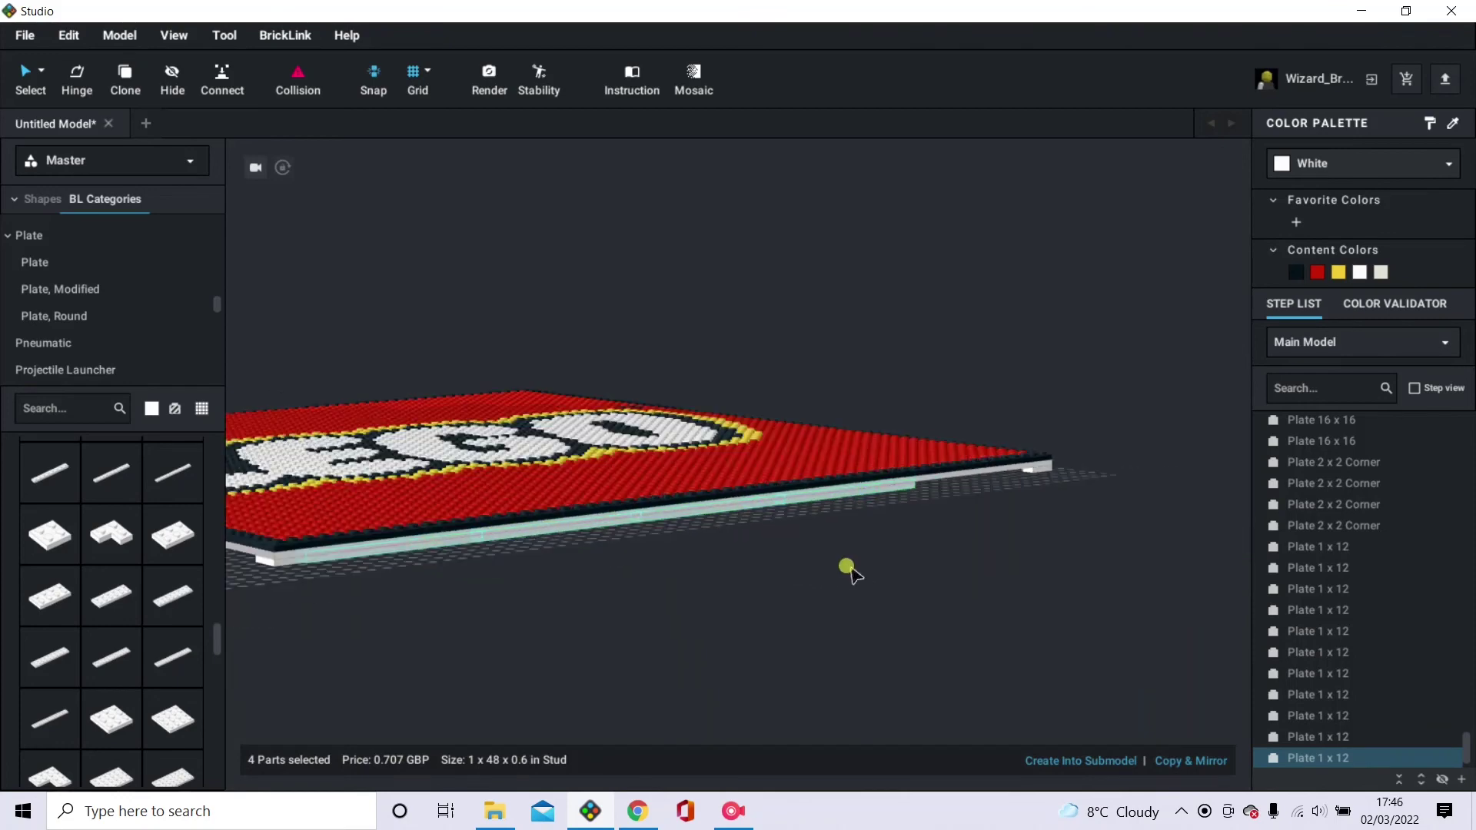
pyautogui.click(881, 552)
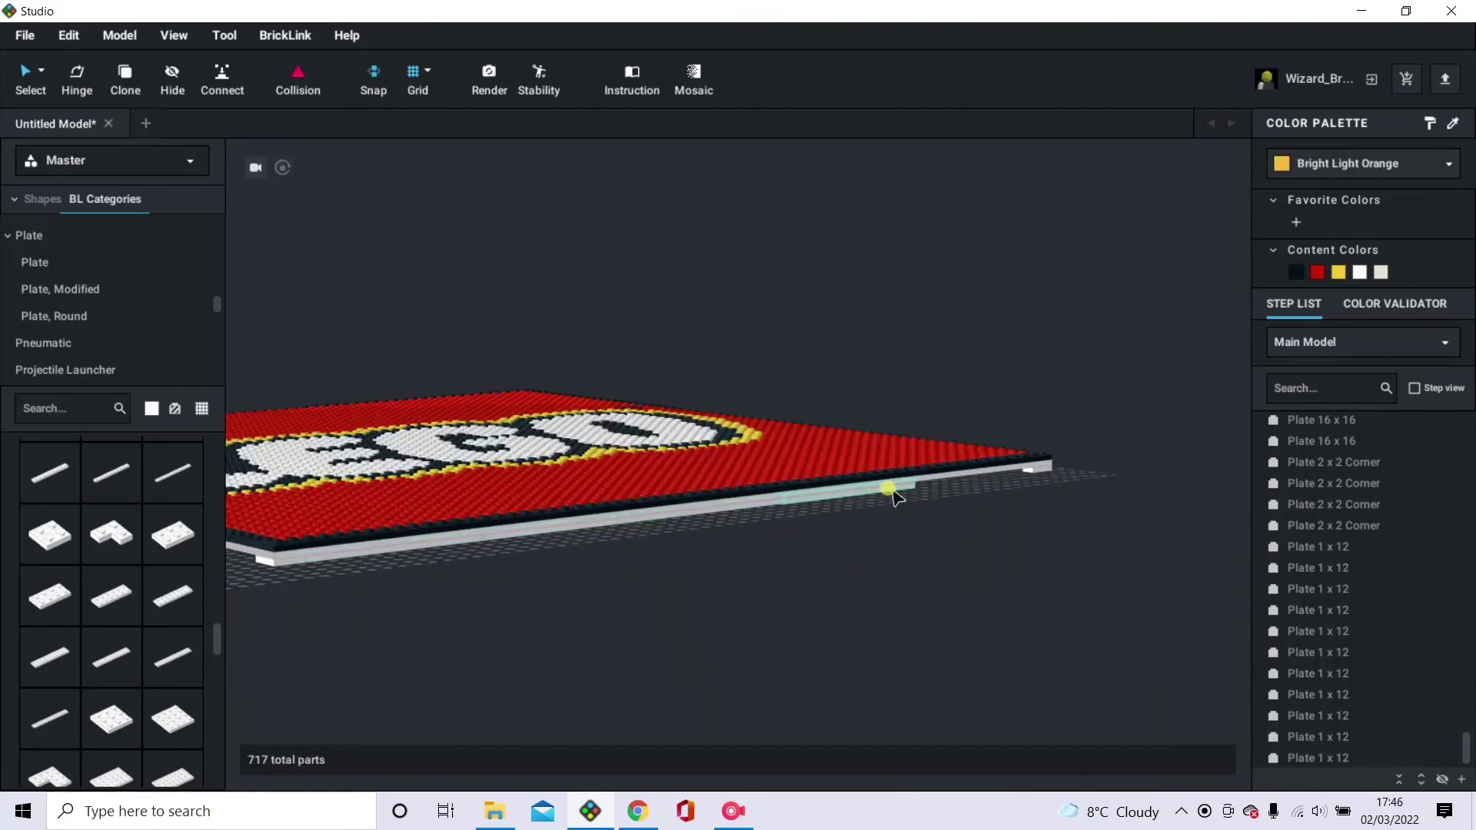
# Lay five 1×12 plates in a row along the base's front edge.
pyautogui.moveTo(893, 498); pyautogui.dragTo(975, 489)
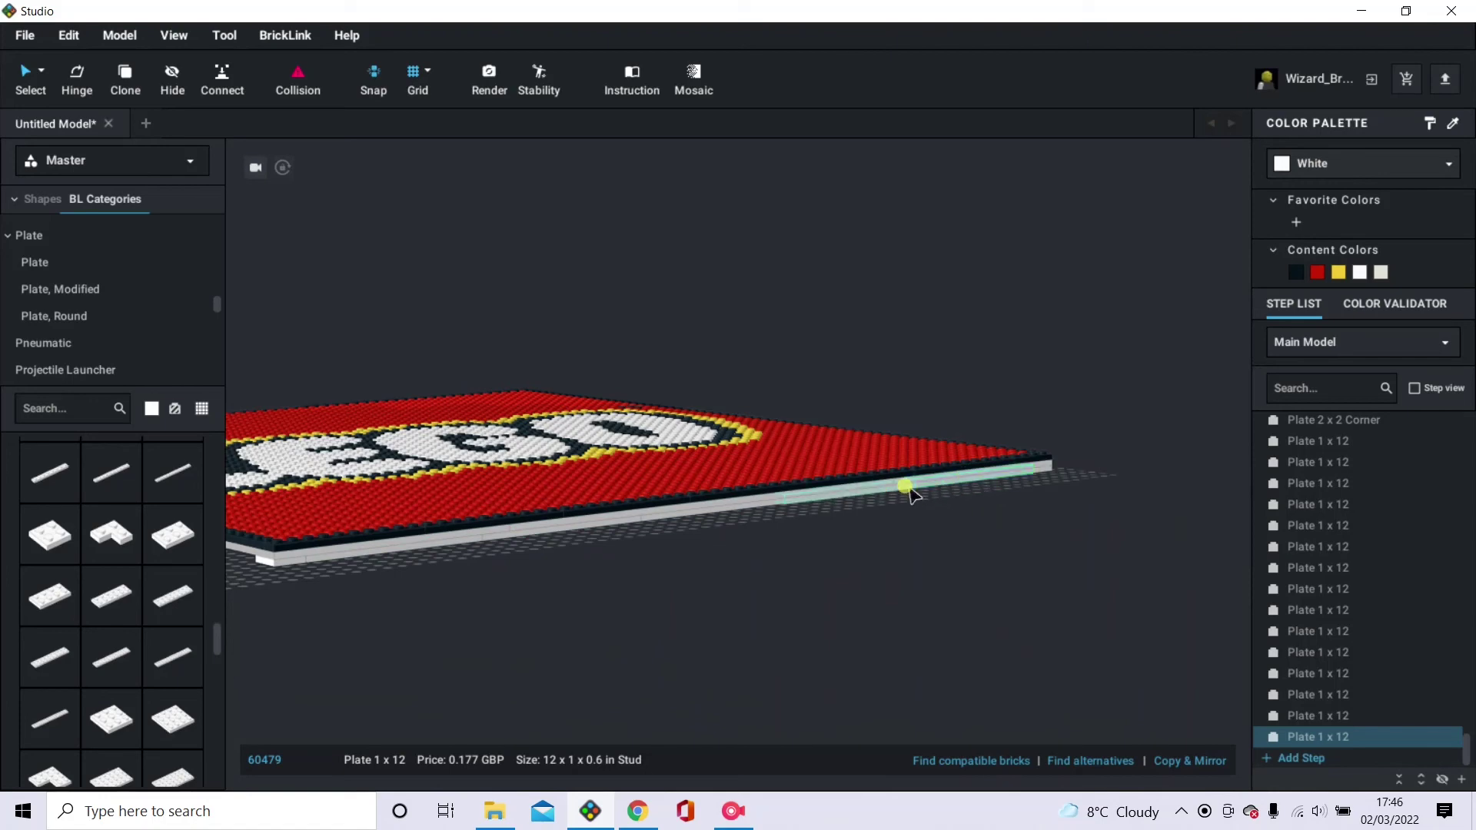
pyautogui.keyDown('shift'); pyautogui.click(853, 498); pyautogui.keyUp('shift')
pyautogui.keyDown('shift'); pyautogui.click(742, 508); pyautogui.keyUp('shift')
pyautogui.keyDown('shift'); pyautogui.click(615, 526); pyautogui.keyUp('shift')
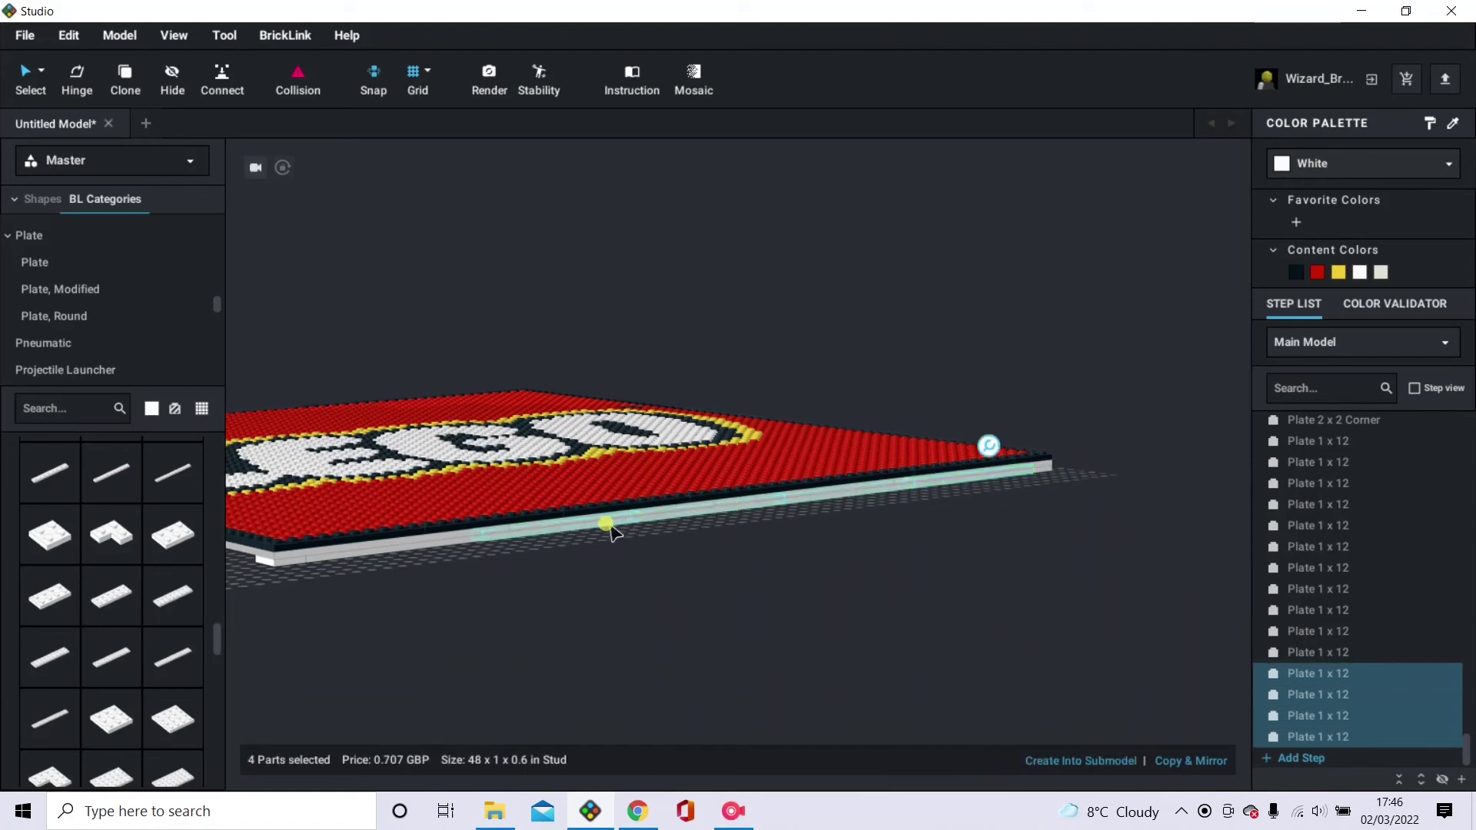
pyautogui.keyDown('shift'); pyautogui.click(459, 555); pyautogui.keyUp('shift')
pyautogui.moveTo(520, 573); pyautogui.dragTo(607, 645, button='right')
pyautogui.moveTo(607, 645); pyautogui.dragTo(1130, 534)
pyautogui.click(1076, 611)
pyautogui.moveTo(1077, 606); pyautogui.dragTo(958, 625, button='right')
# Copy a red 4×4 plate from the mosaic and turn to the white underside.
pyautogui.click(954, 632)
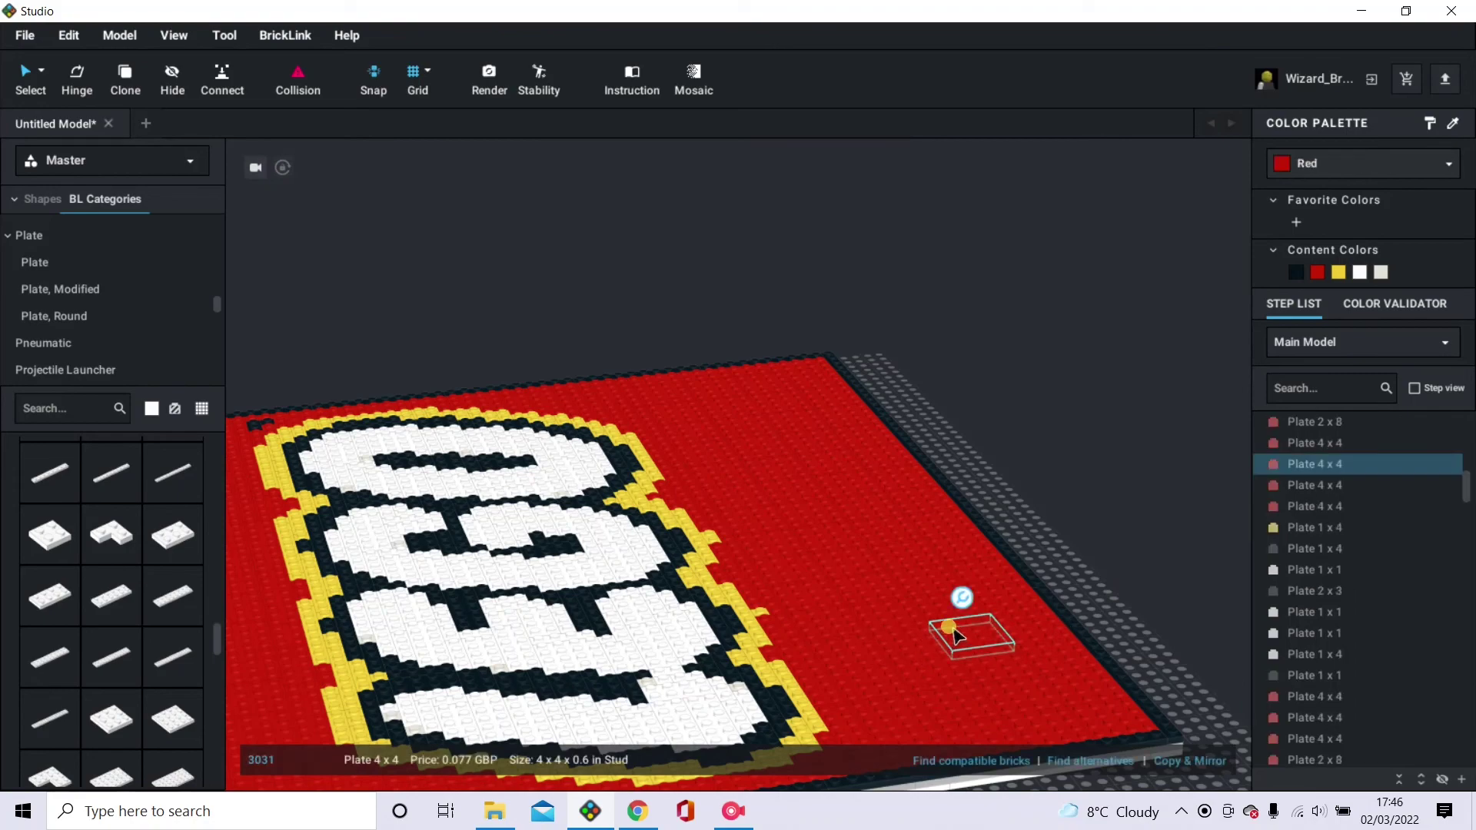
pyautogui.moveTo(1203, 556); pyautogui.dragTo(870, 352, button='right')
pyautogui.rightClick(838, 326)
pyautogui.click(886, 577)
pyautogui.scroll(5, 956, 537)
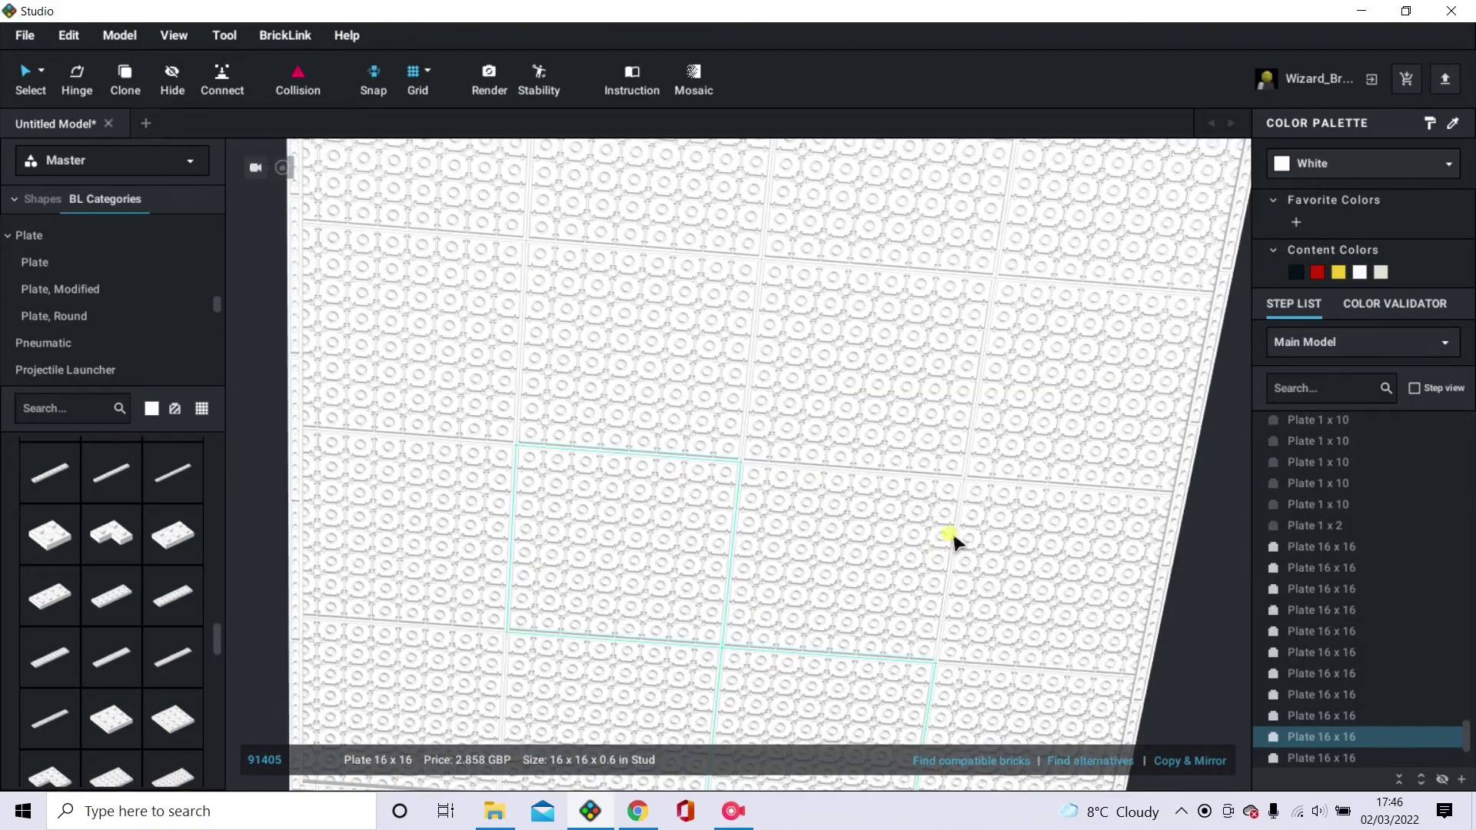
# Paste the first three red 4×4 plates over the base plate seams.
pyautogui.hotkey('ctrl', 'v')
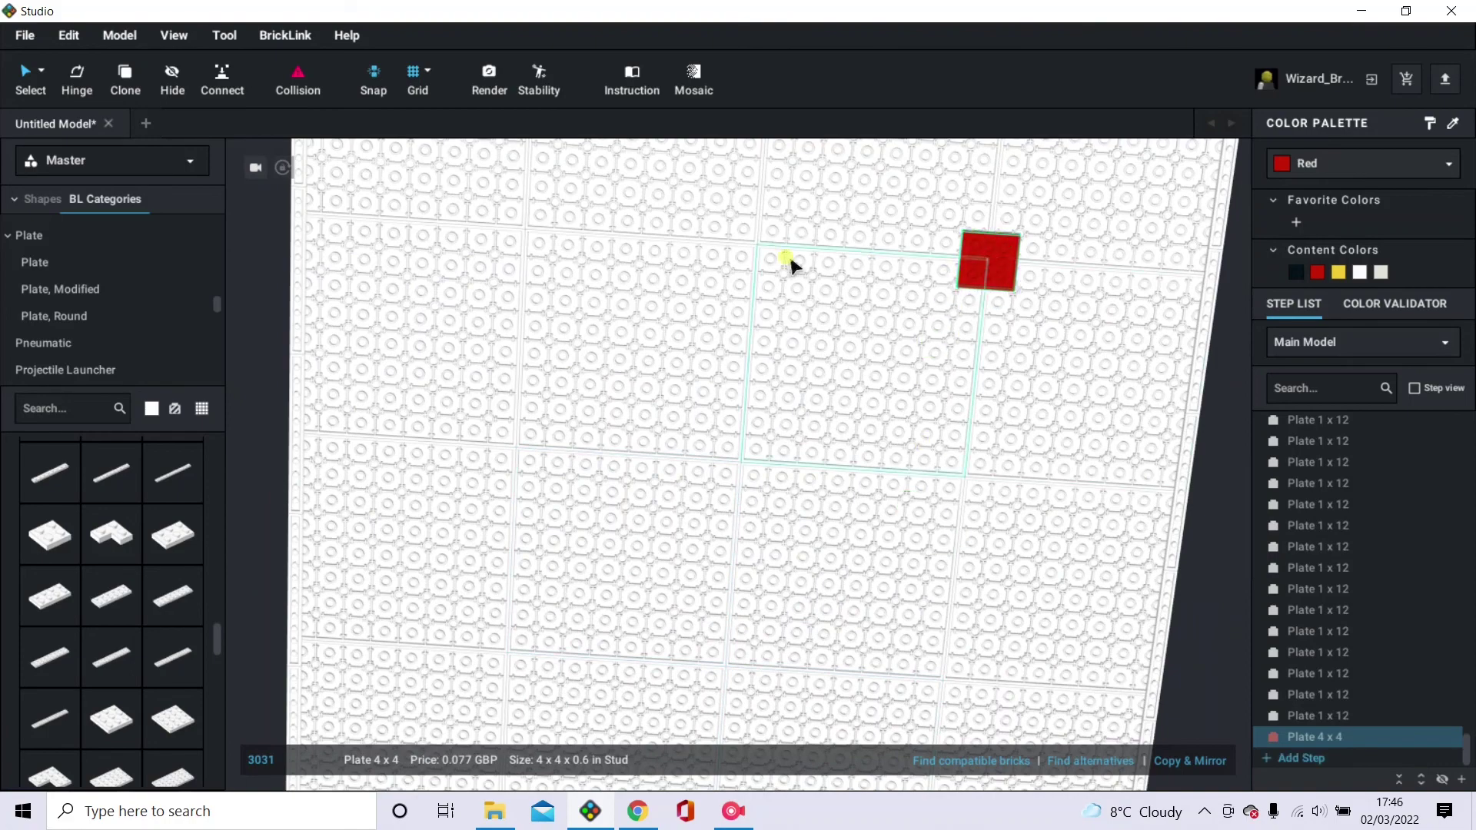
pyautogui.hotkey('ctrl', 'v')
pyautogui.hotkey('ctrl', 'v')
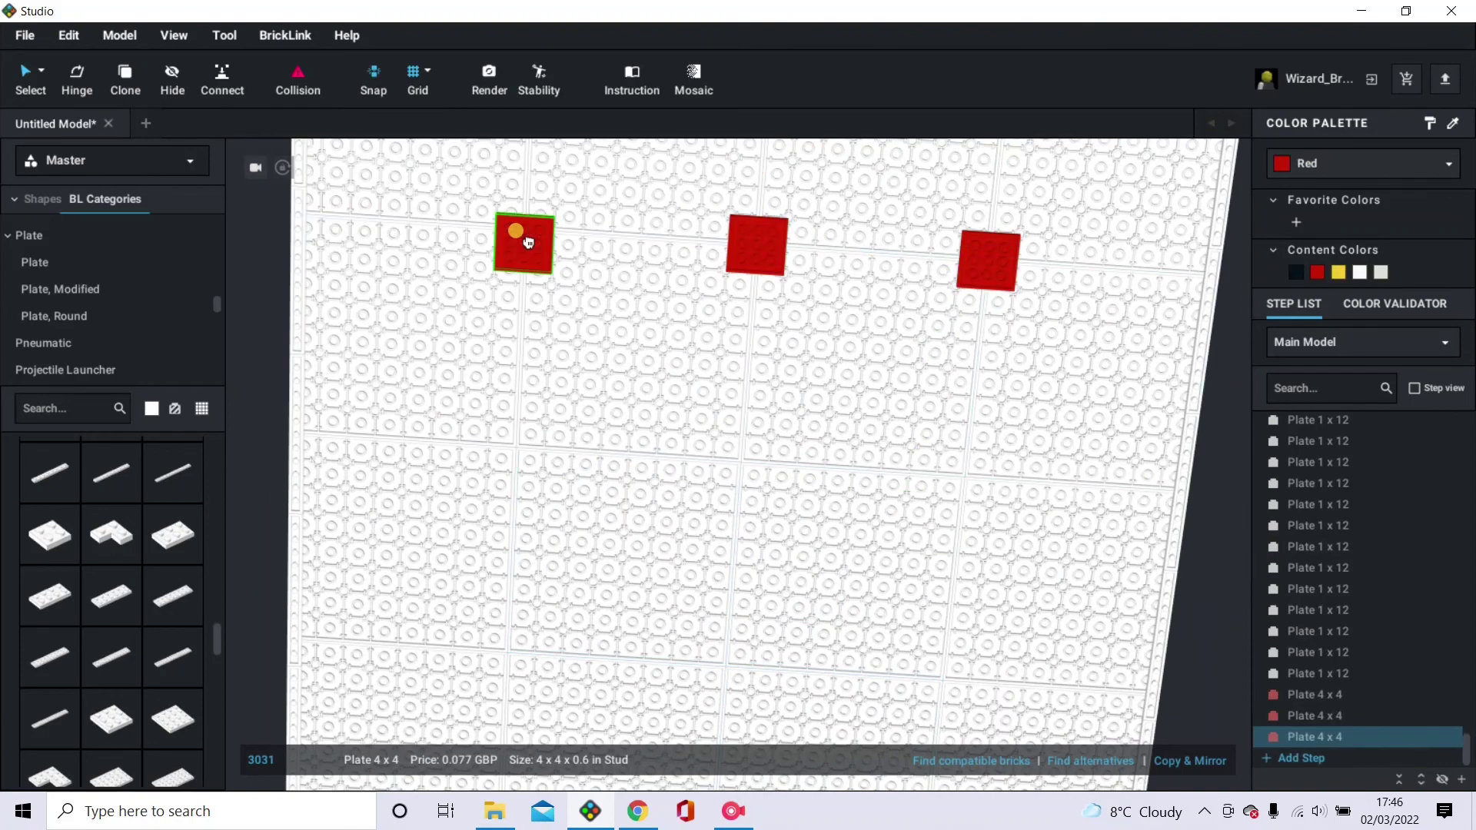
pyautogui.click(527, 232)
pyautogui.hotkey('ctrl', 'v')
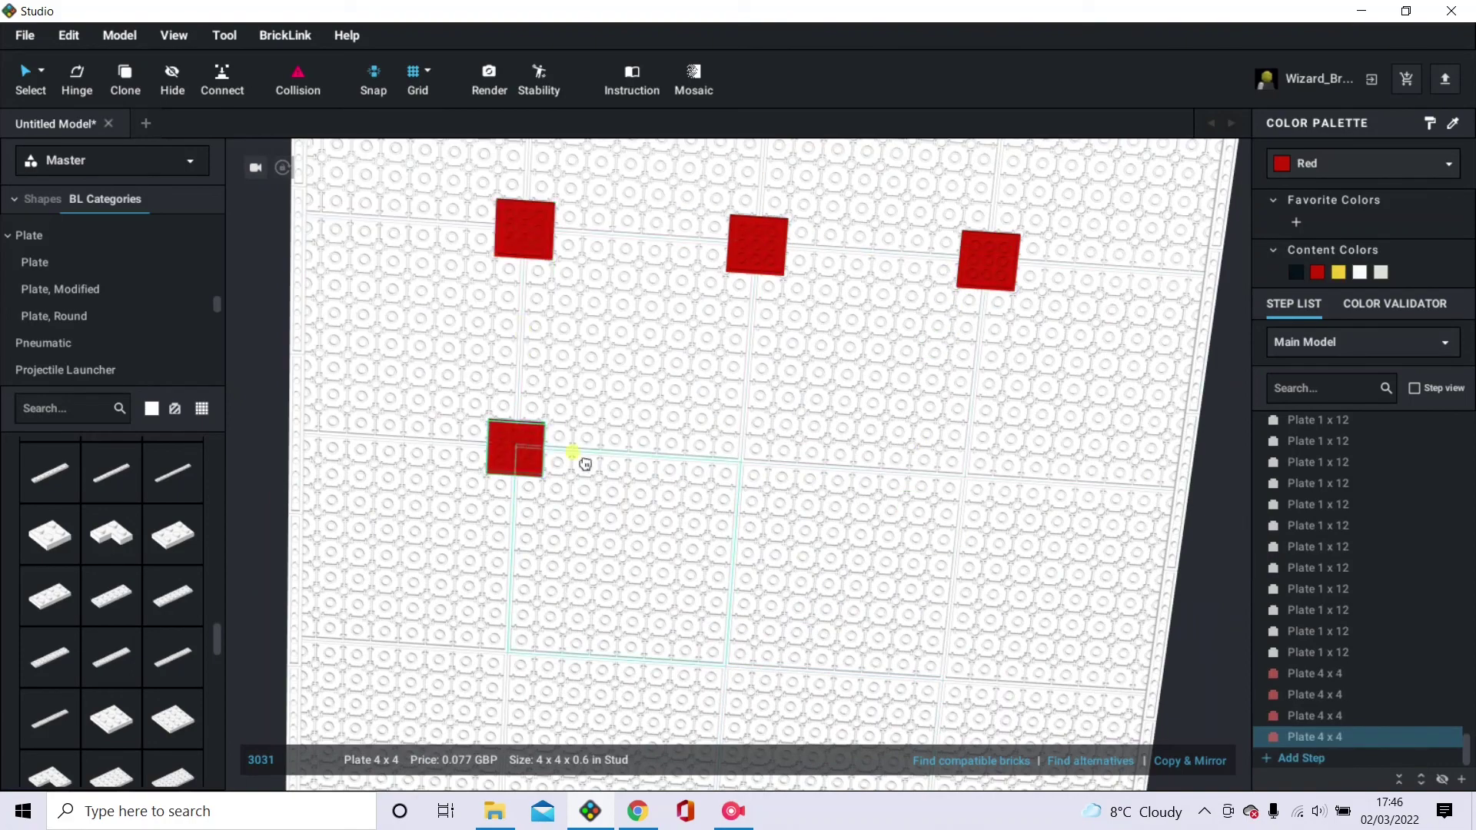
pyautogui.click(585, 464)
# Paste the remaining red 4×4 plates along the bottom row of seams.
pyautogui.hotkey('ctrl', 'v')
pyautogui.click(743, 465)
pyautogui.hotkey('ctrl', 'v')
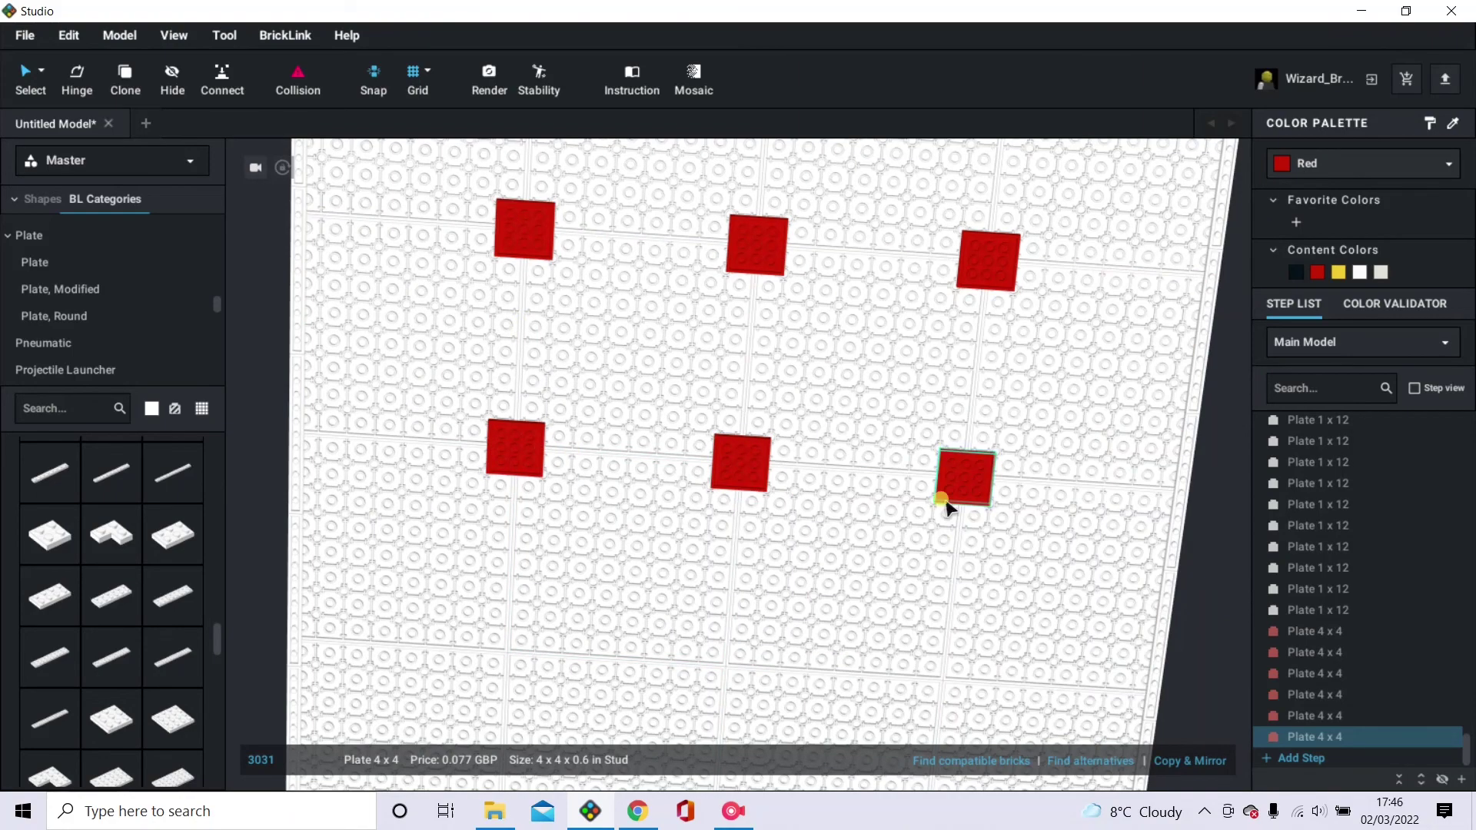
pyautogui.hotkey('ctrl', 'v')
pyautogui.click(945, 686)
pyautogui.hotkey('ctrl', 'v')
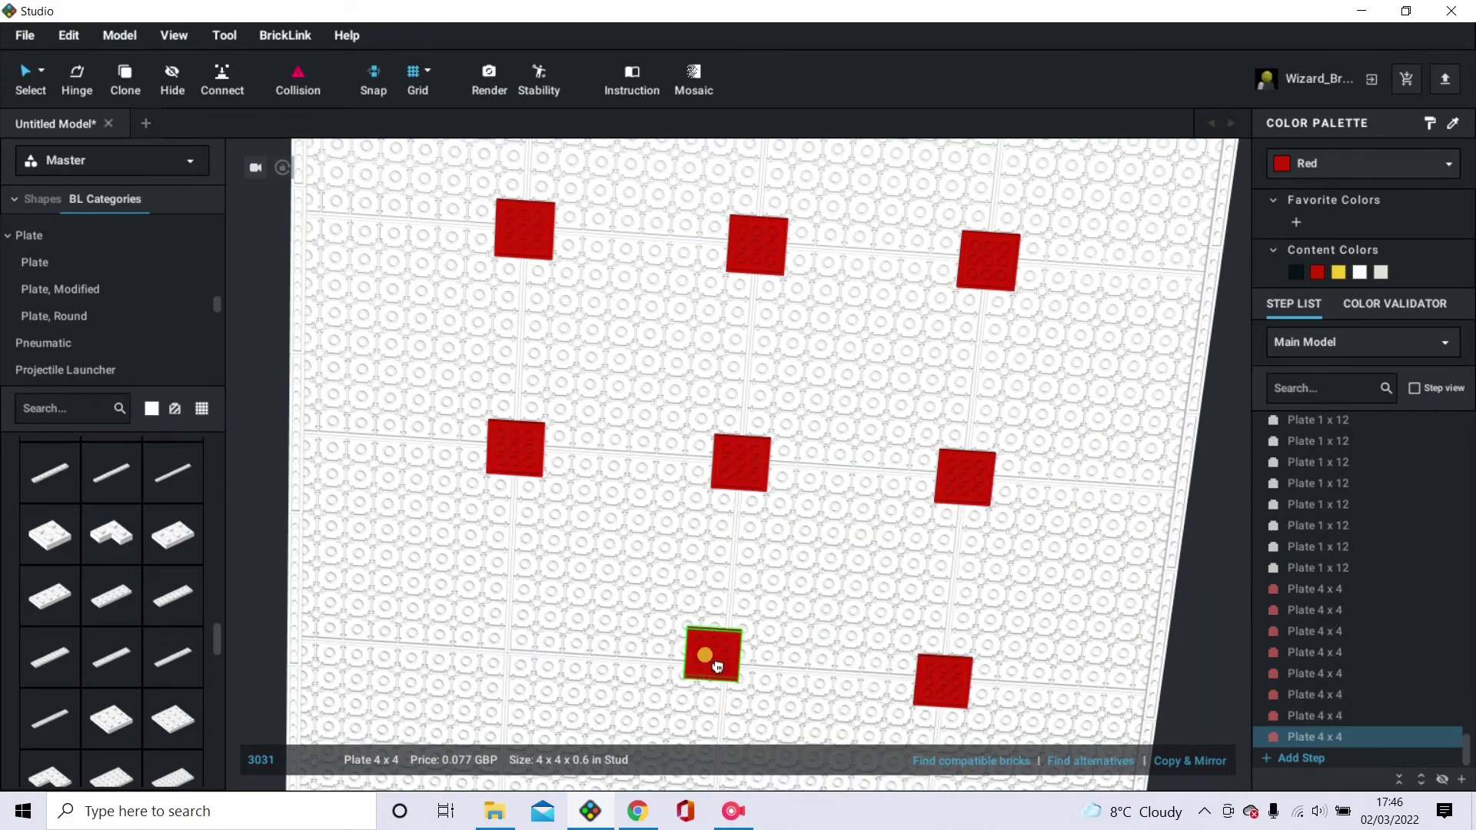
pyautogui.click(727, 671)
pyautogui.hotkey('ctrl', 'v')
pyautogui.click(494, 652)
# Recolour one 16×16 base plate Bright Green.
pyautogui.click(1189, 613)
pyautogui.moveTo(1189, 612); pyautogui.dragTo(1097, 527, button='right')
pyautogui.click(1097, 528)
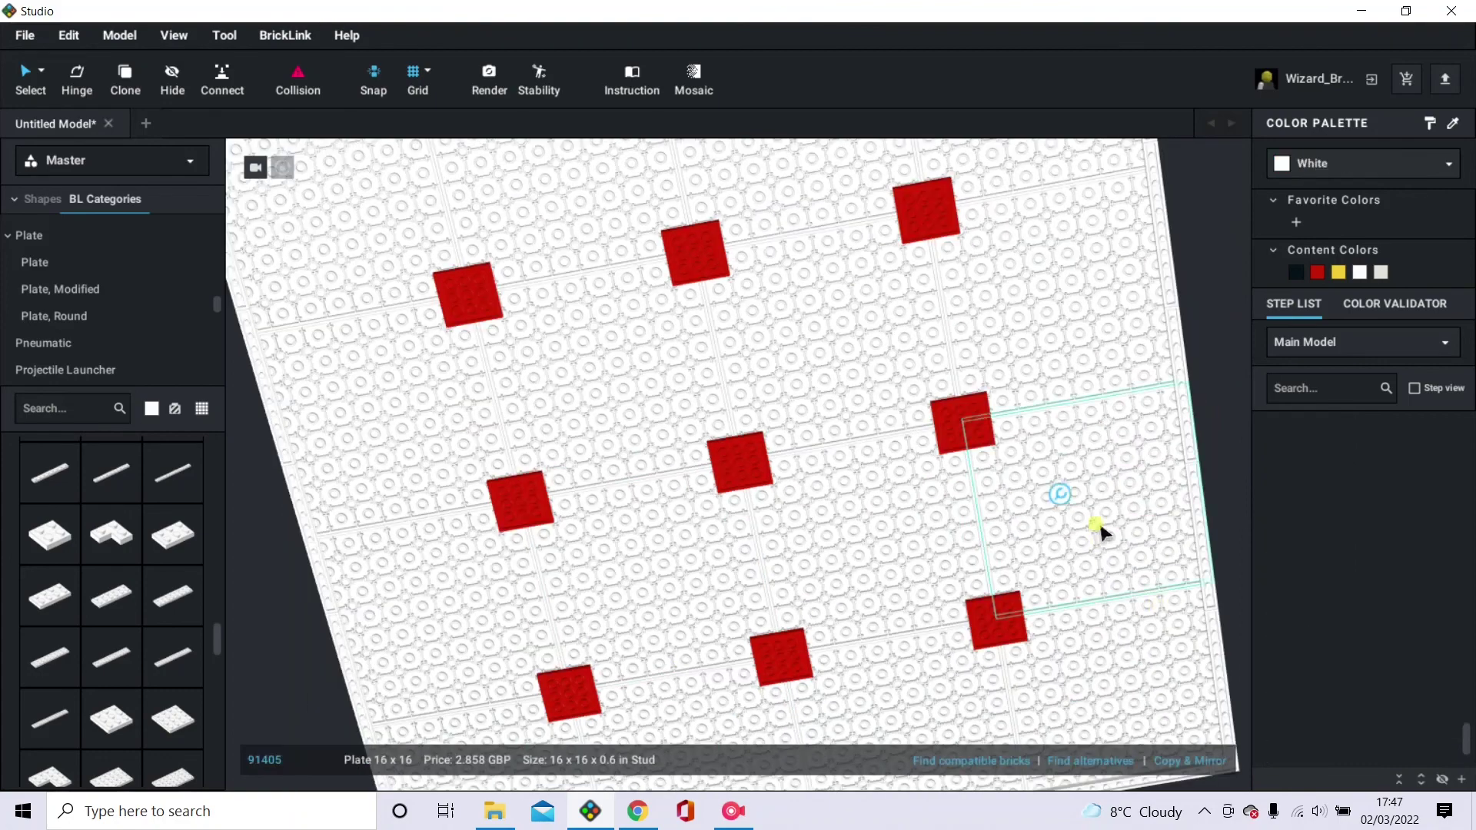
pyautogui.click(1425, 172)
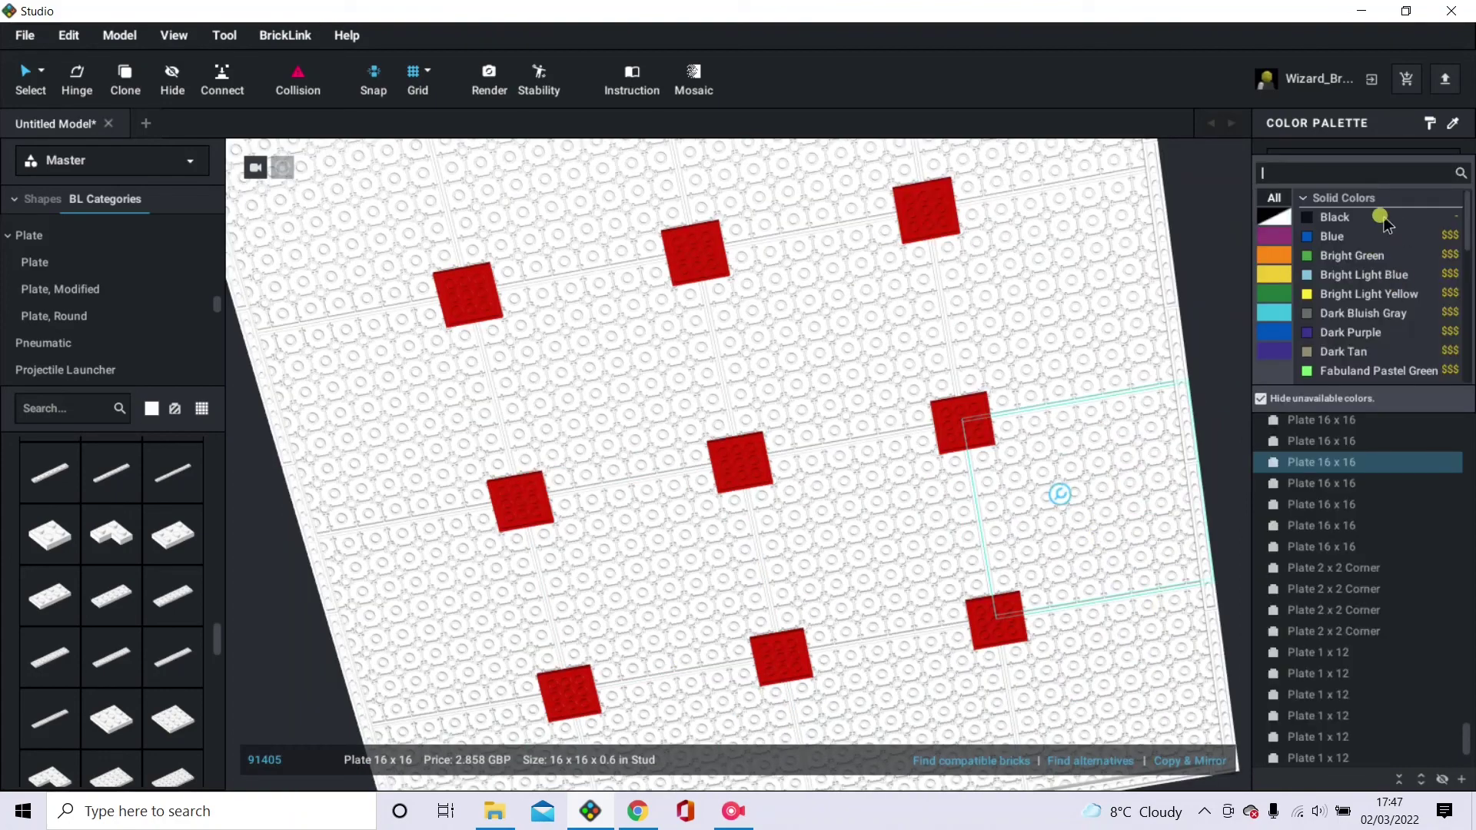
pyautogui.scroll(-5, 1384, 326)
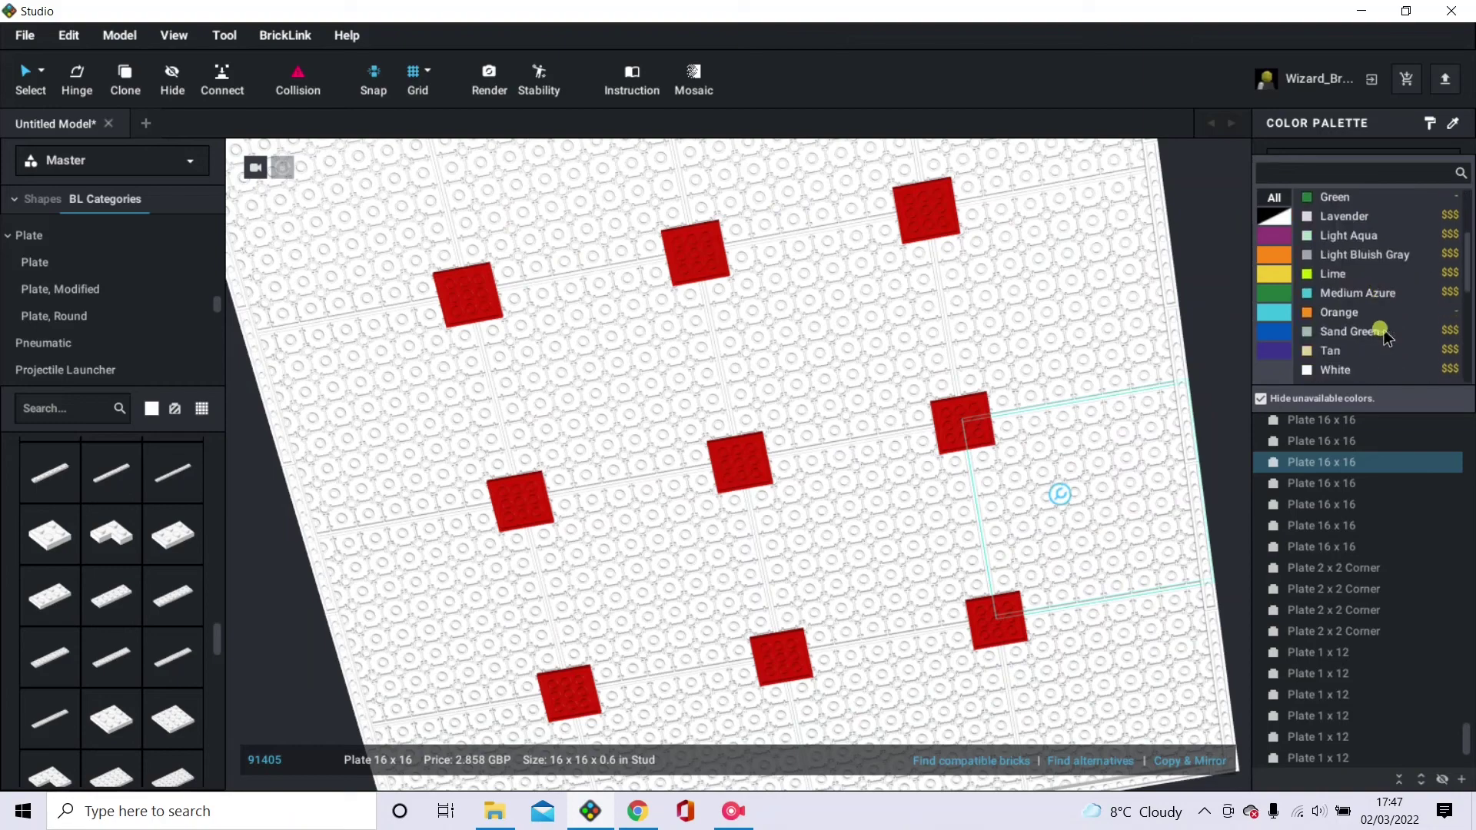
pyautogui.scroll(-1, 1383, 331)
pyautogui.scroll(3, 1378, 323)
pyautogui.click(1383, 240)
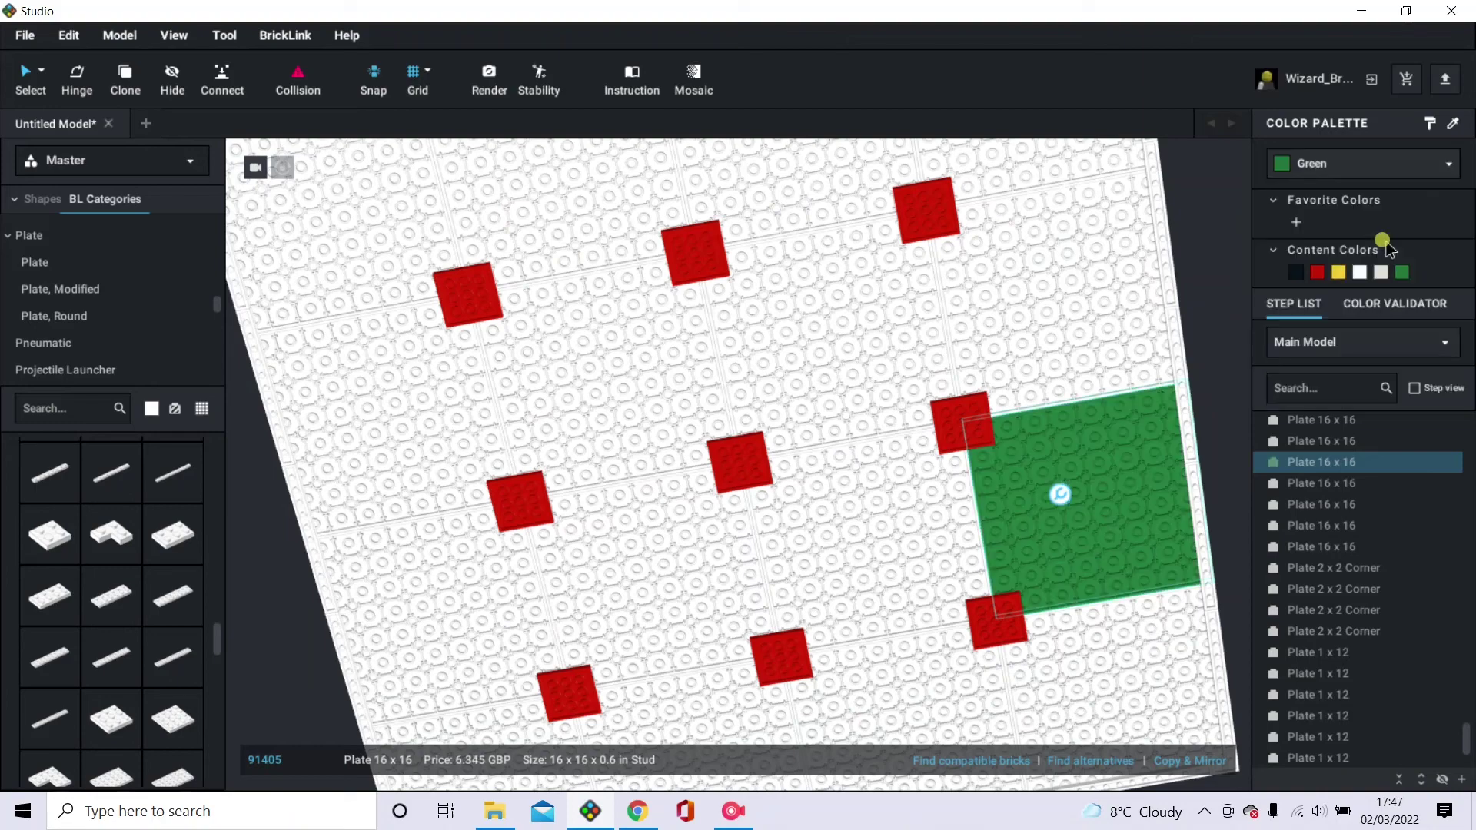
pyautogui.click(1351, 162)
pyautogui.click(1383, 259)
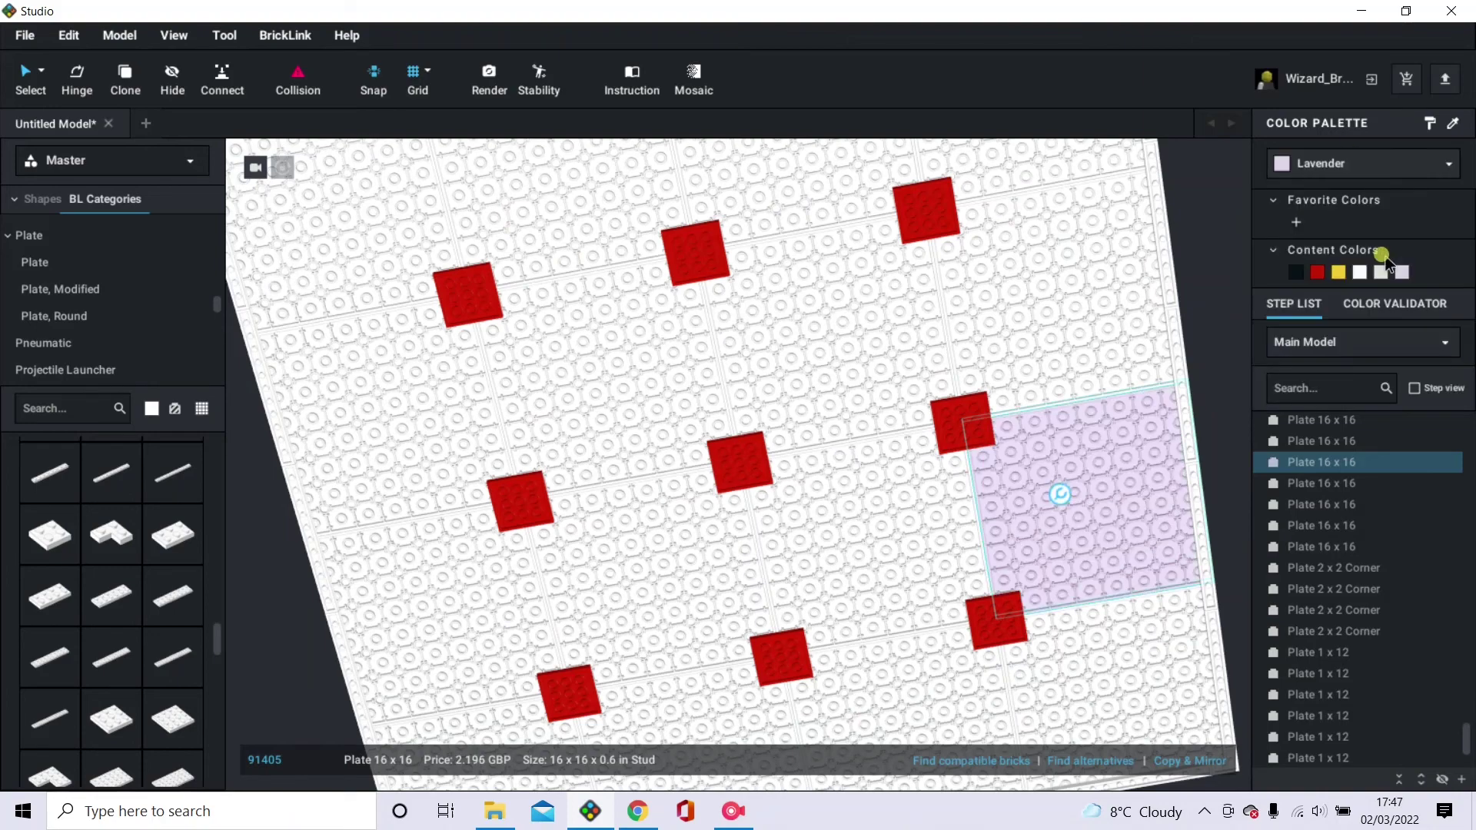
pyautogui.click(1393, 182)
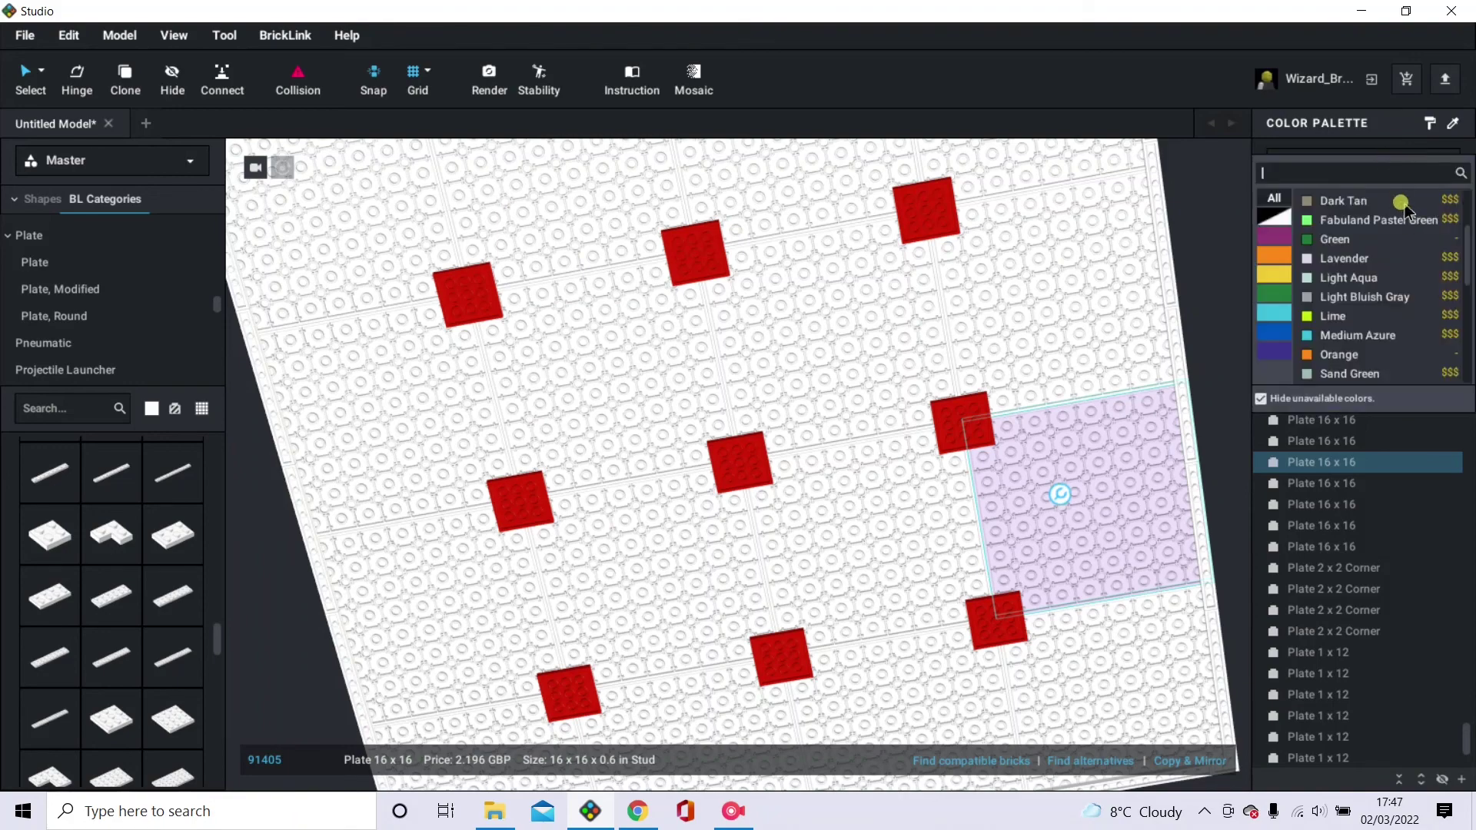
pyautogui.scroll(5, 1387, 277)
pyautogui.click(1384, 239)
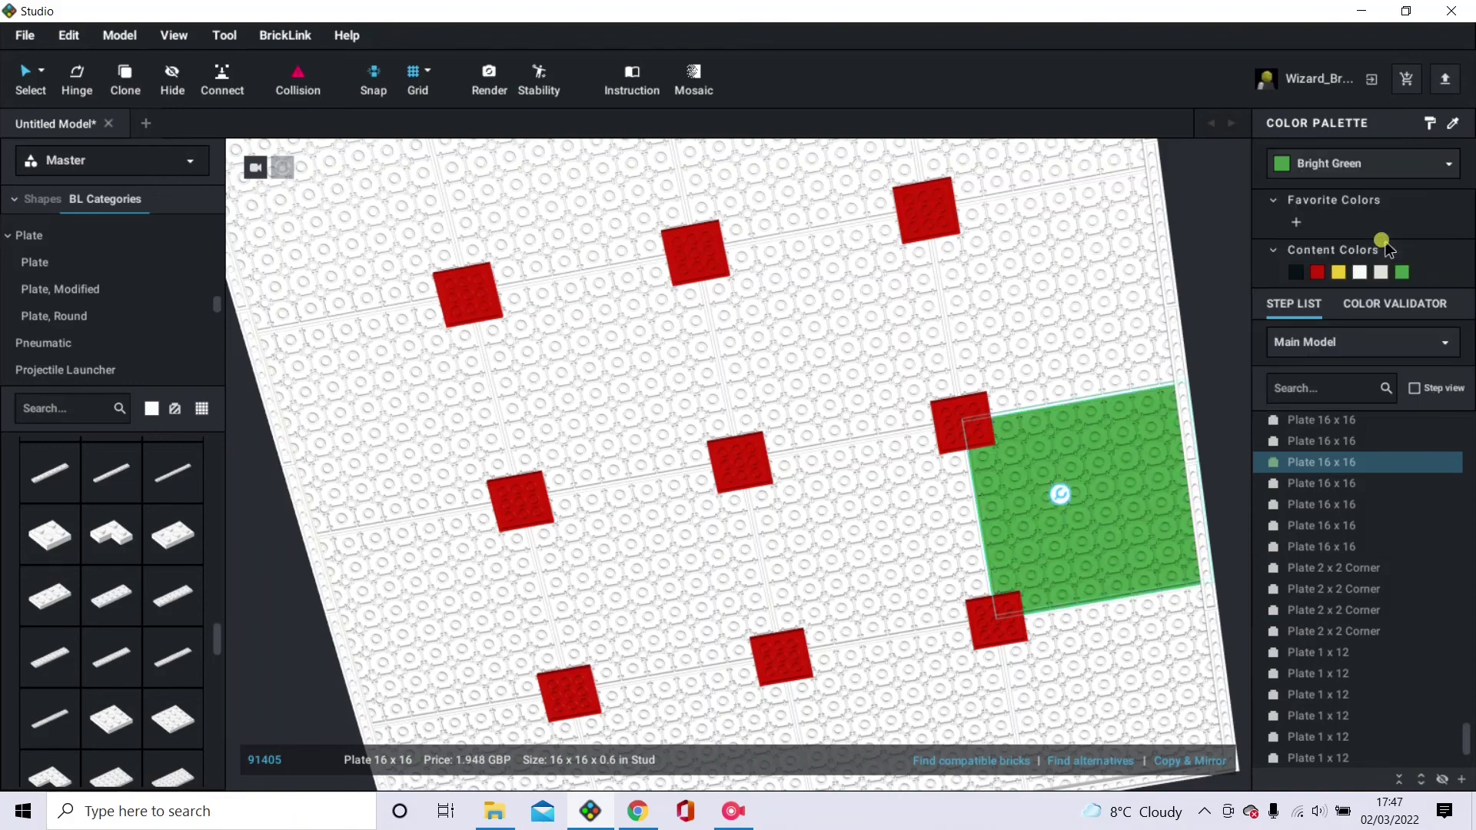
# Turn all the remaining white 16×16 base plates Bright Green.
pyautogui.keyDown('ctrl'); pyautogui.click(1115, 346); pyautogui.keyUp('ctrl')
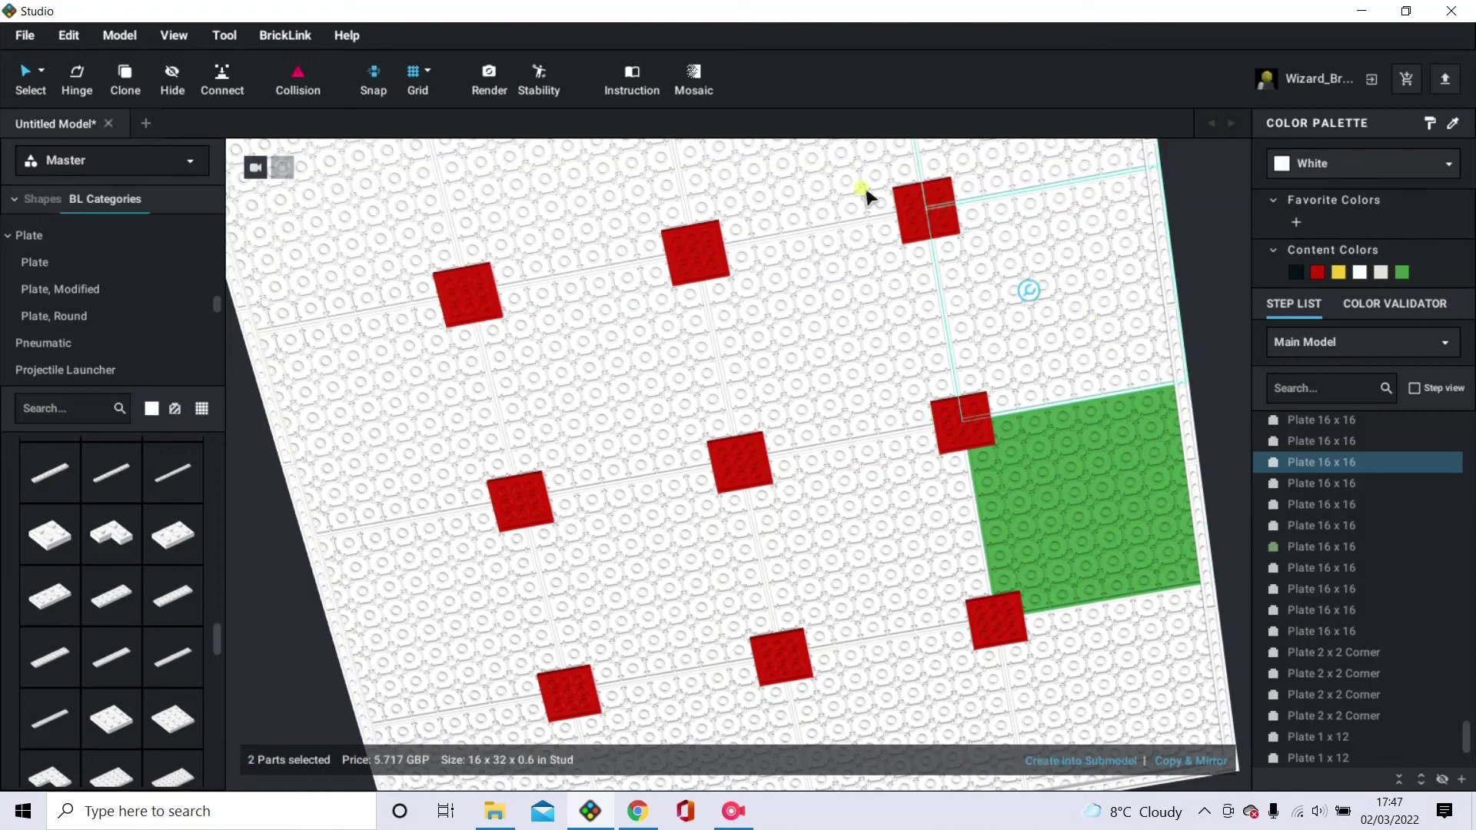
pyautogui.keyDown('ctrl'); pyautogui.click(653, 320); pyautogui.keyUp('ctrl')
pyautogui.keyDown('ctrl'); pyautogui.click(382, 402); pyautogui.keyUp('ctrl')
pyautogui.keyDown('ctrl'); pyautogui.click(1107, 682); pyautogui.keyUp('ctrl')
pyautogui.keyDown('ctrl'); pyautogui.click(717, 708); pyautogui.keyUp('ctrl')
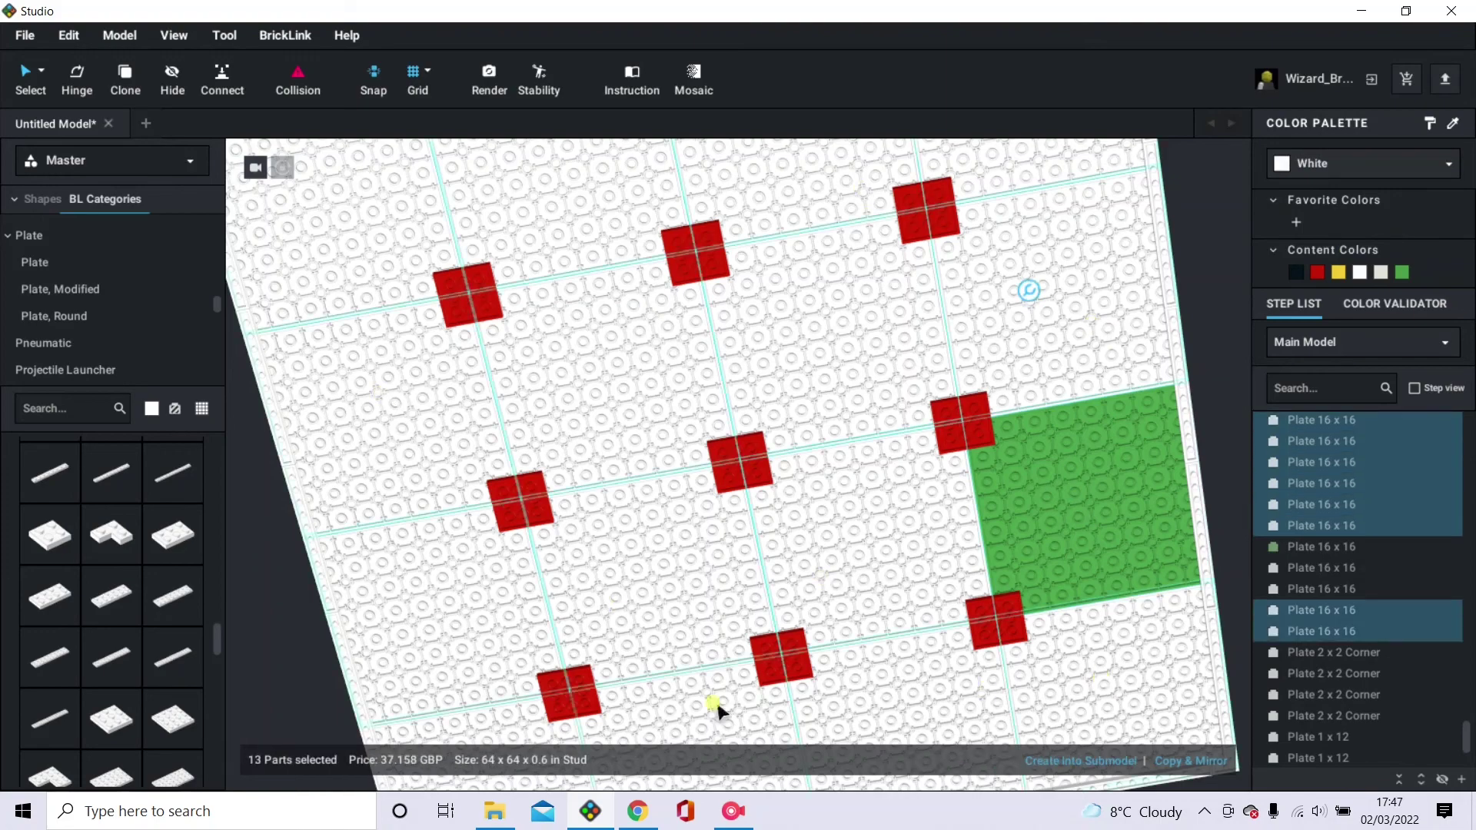
pyautogui.keyDown('ctrl'); pyautogui.click(883, 628); pyautogui.keyUp('ctrl')
pyautogui.keyDown('ctrl'); pyautogui.click(1184, 484); pyautogui.keyUp('ctrl')
pyautogui.click(1402, 273)
pyautogui.click(1206, 344)
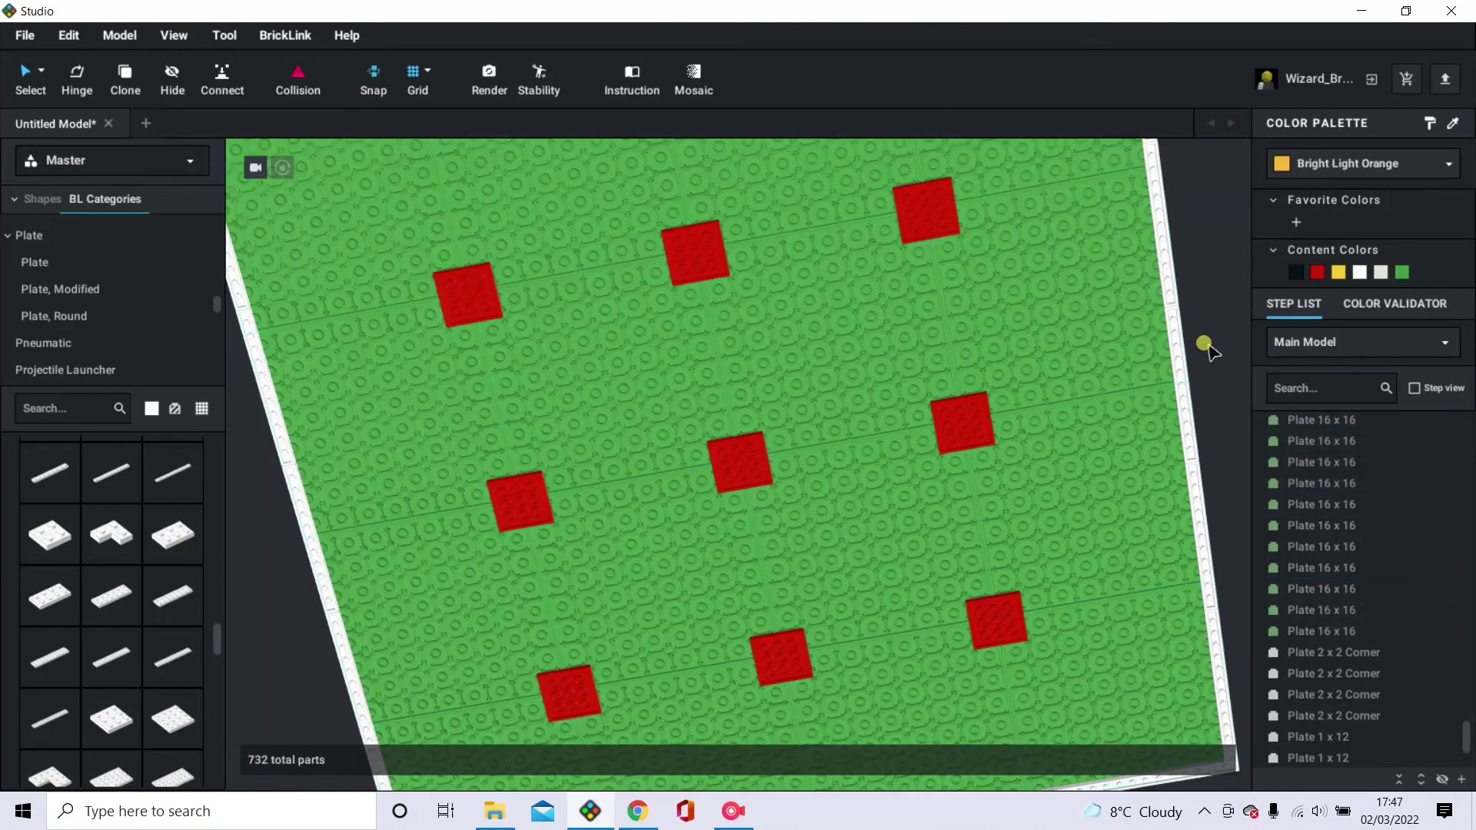
# Select the 1×12 edge plates by type and make them Black.
pyautogui.click(1175, 311)
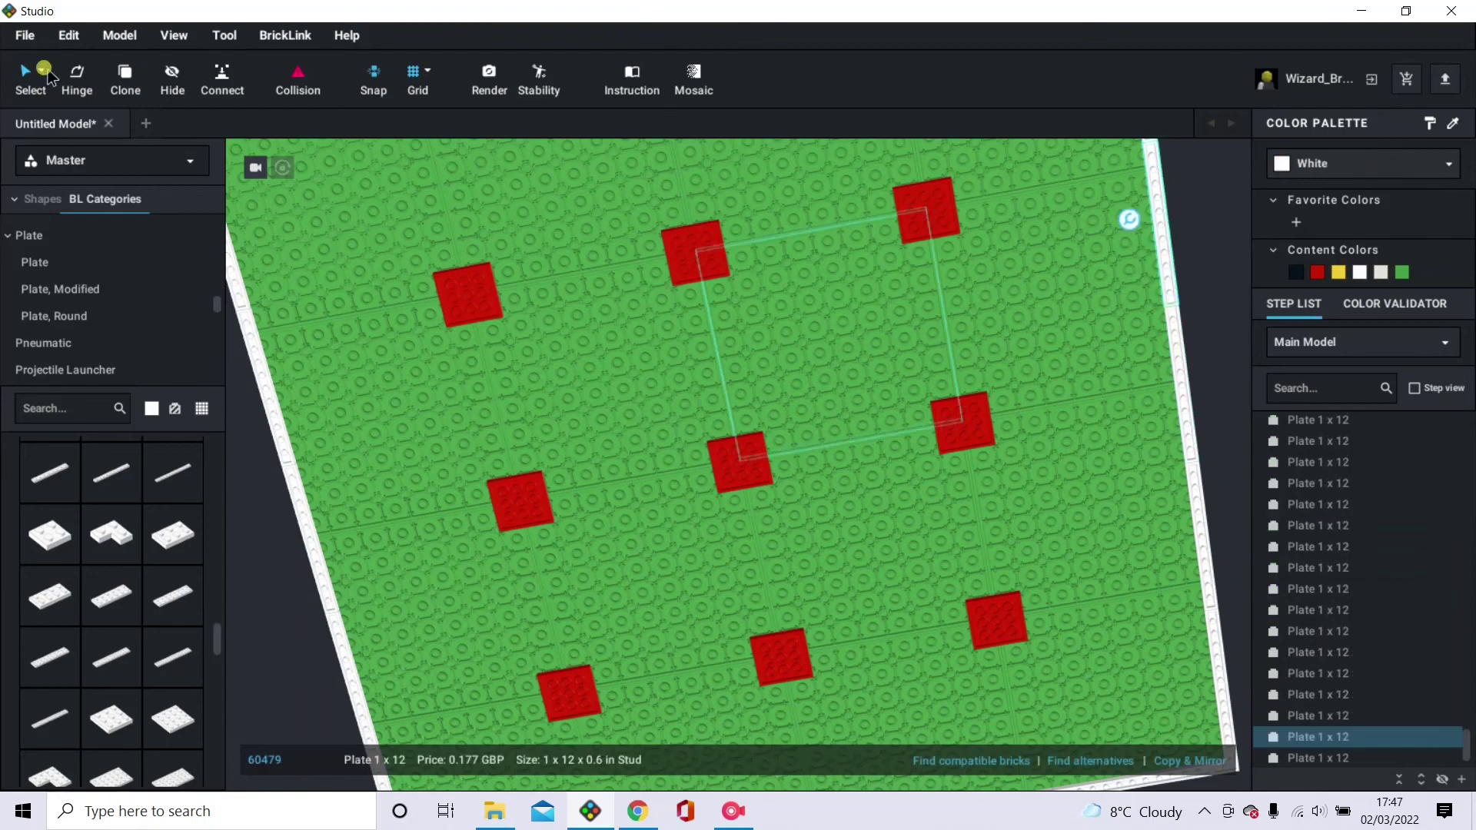
pyautogui.click(44, 75)
pyautogui.click(96, 118)
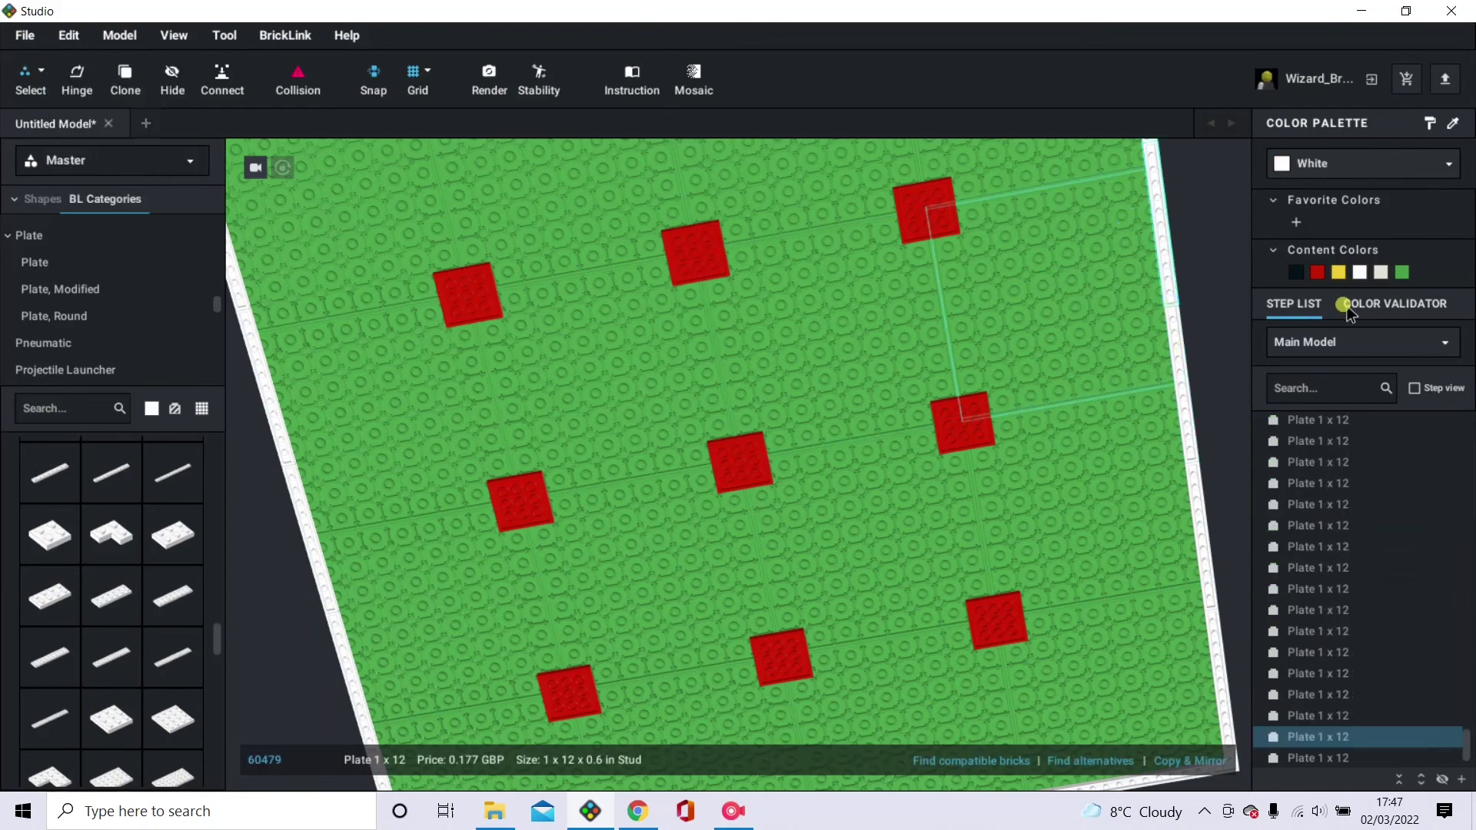
pyautogui.click(1163, 251)
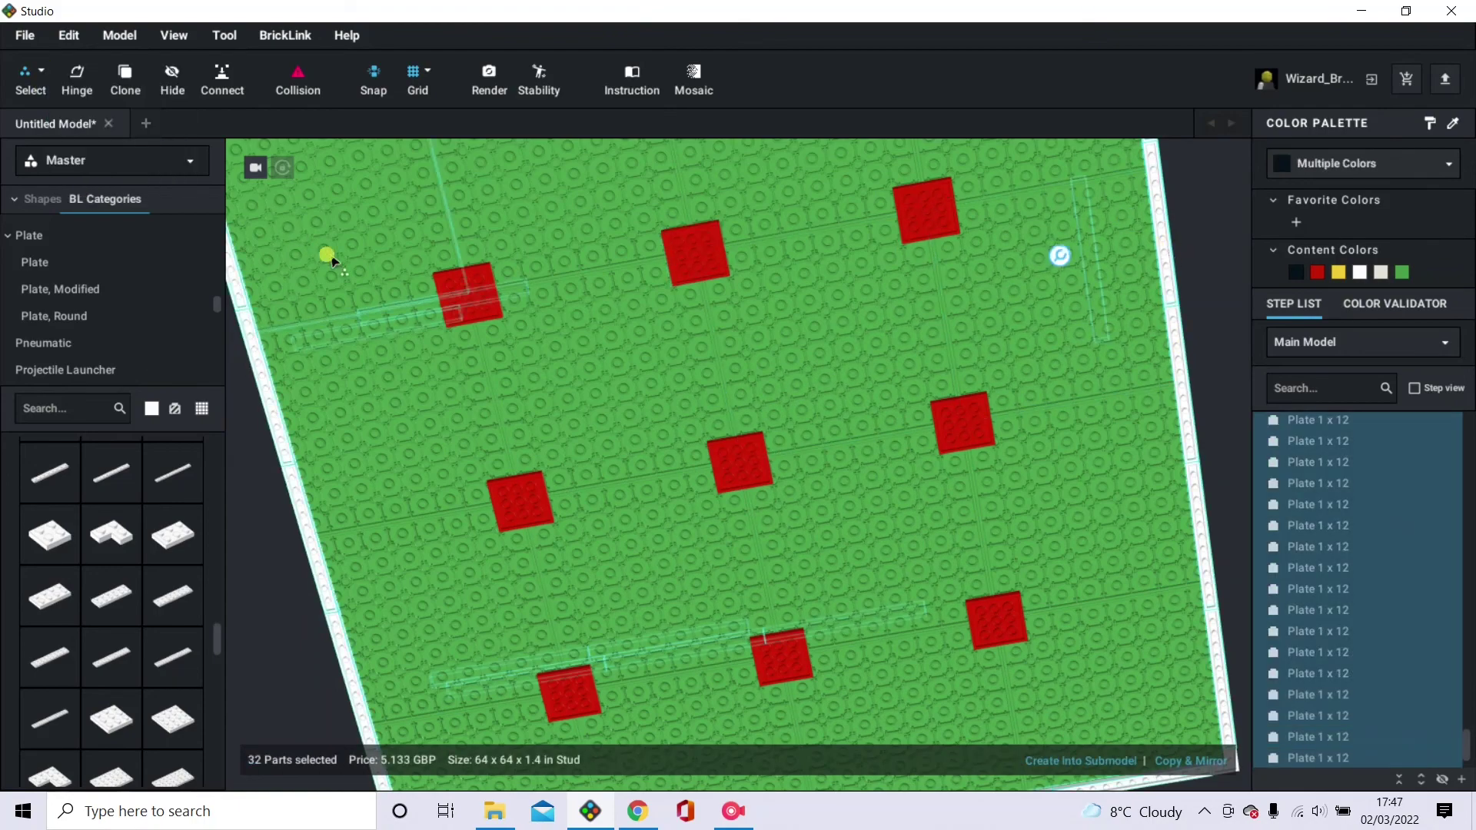
pyautogui.click(42, 74)
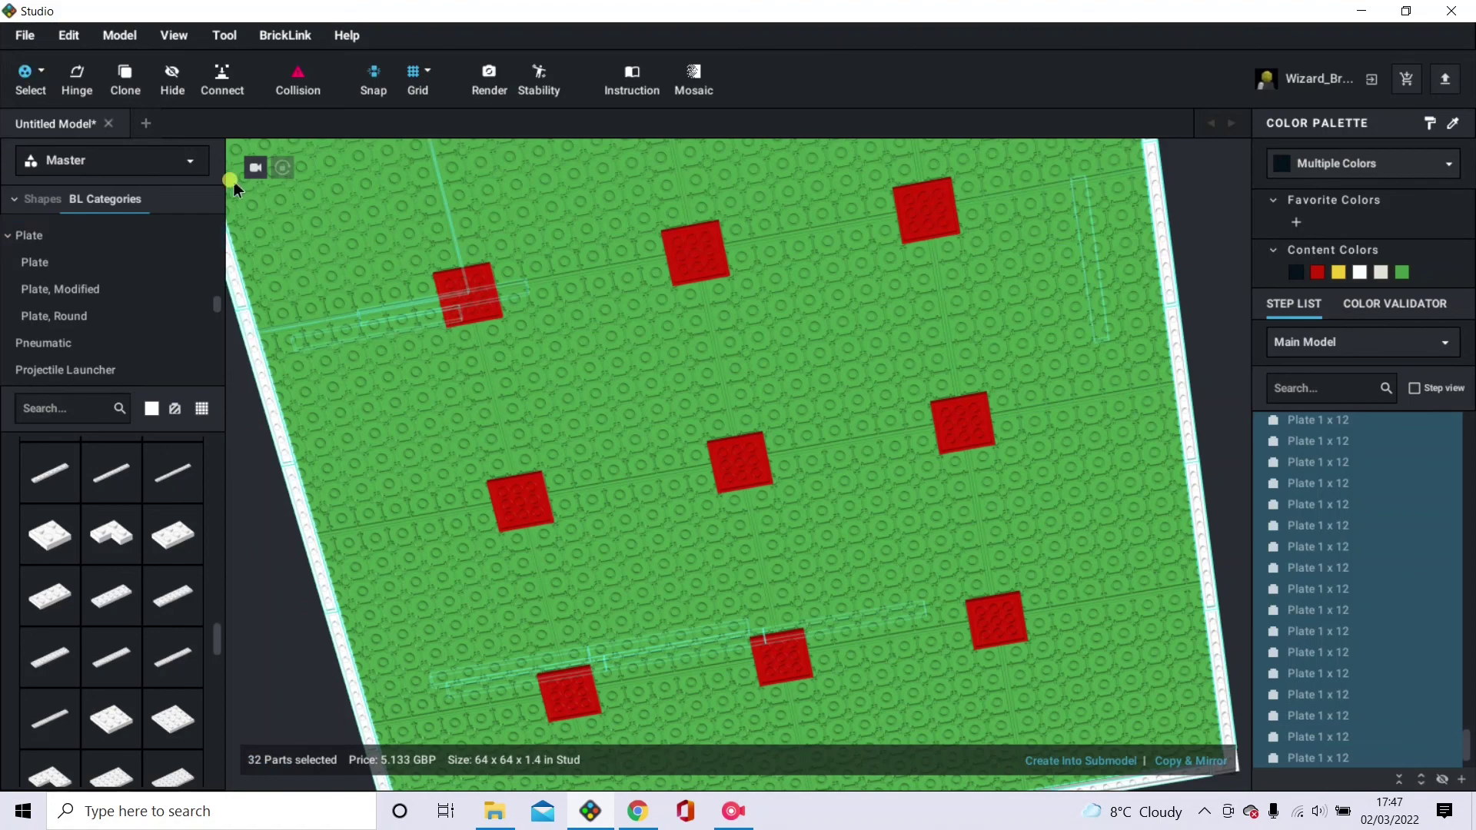
pyautogui.click(1167, 289)
pyautogui.click(1306, 163)
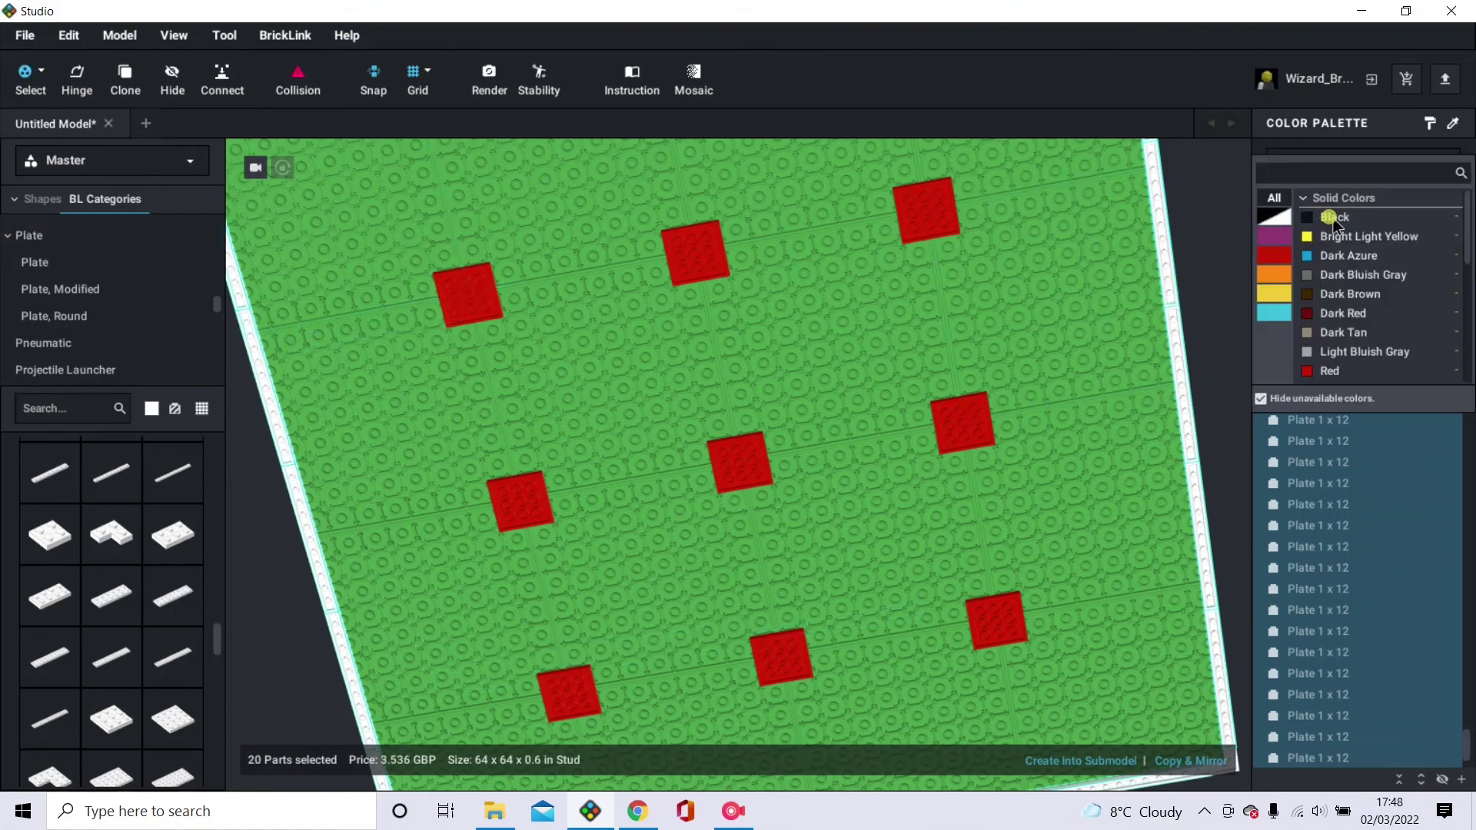
pyautogui.click(1322, 217)
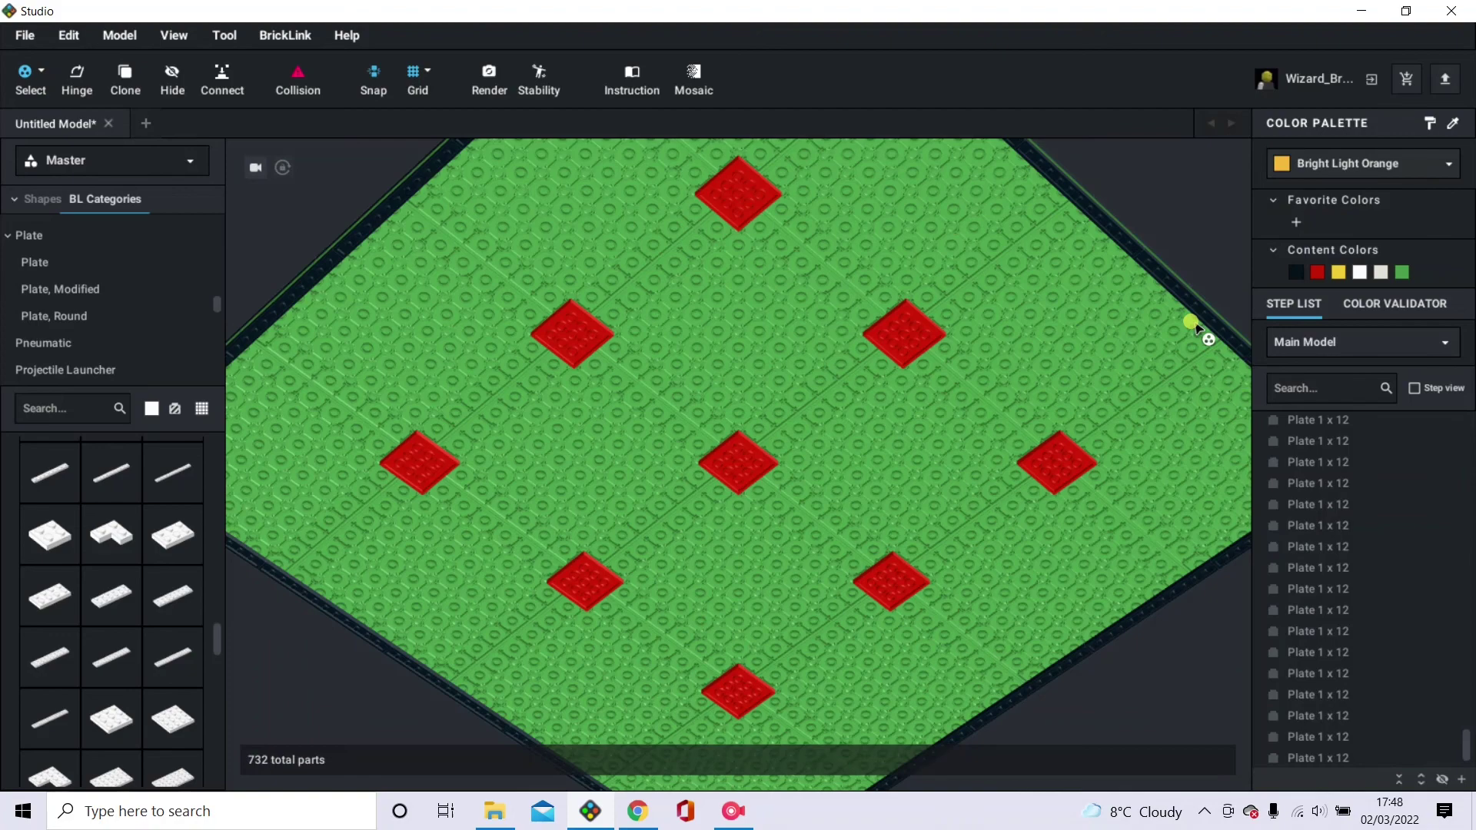
pyautogui.moveTo(1196, 329); pyautogui.dragTo(1068, 430, button='right')
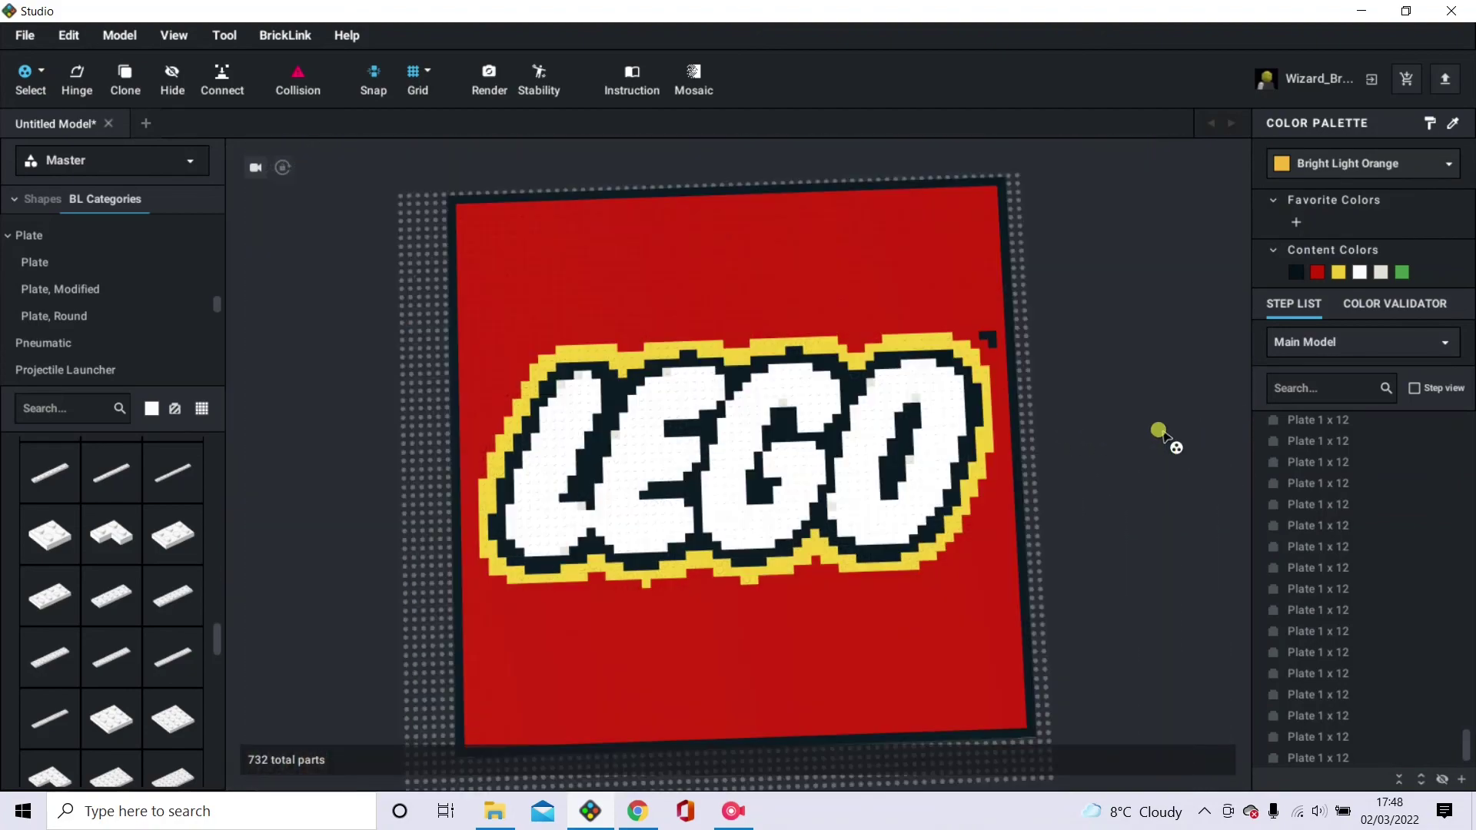
pyautogui.click(40, 71)
pyautogui.moveTo(254, 254); pyautogui.dragTo(632, 296, button='right')
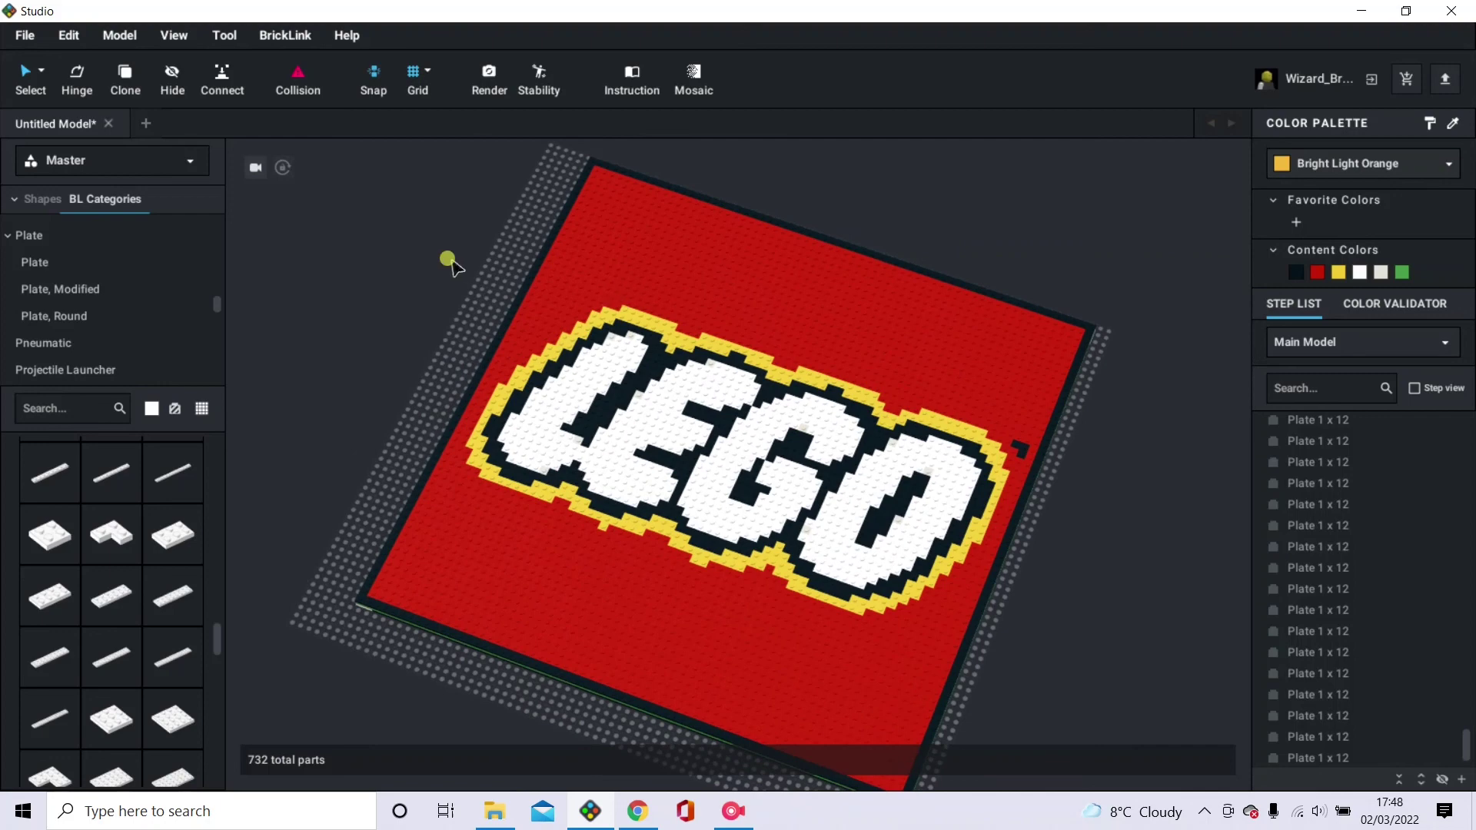